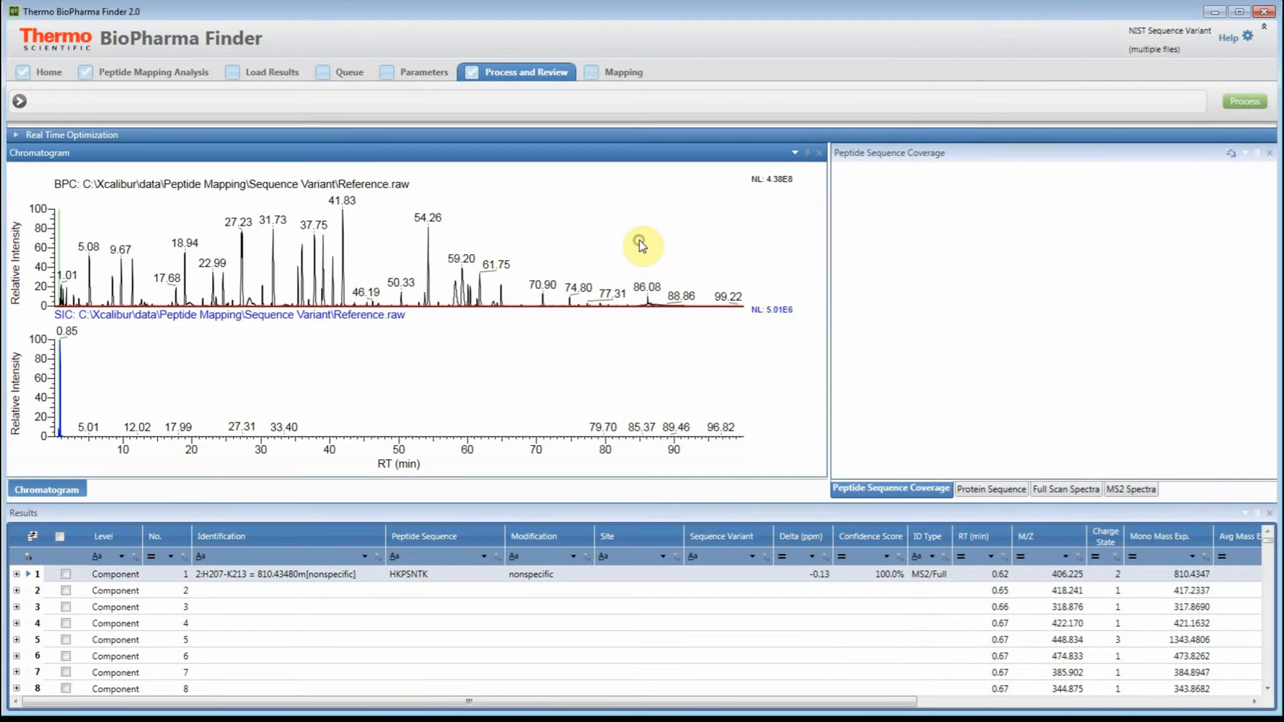
- Display selected ion chromatograms for both Reference.raw and Sample.raw
click(577, 220)
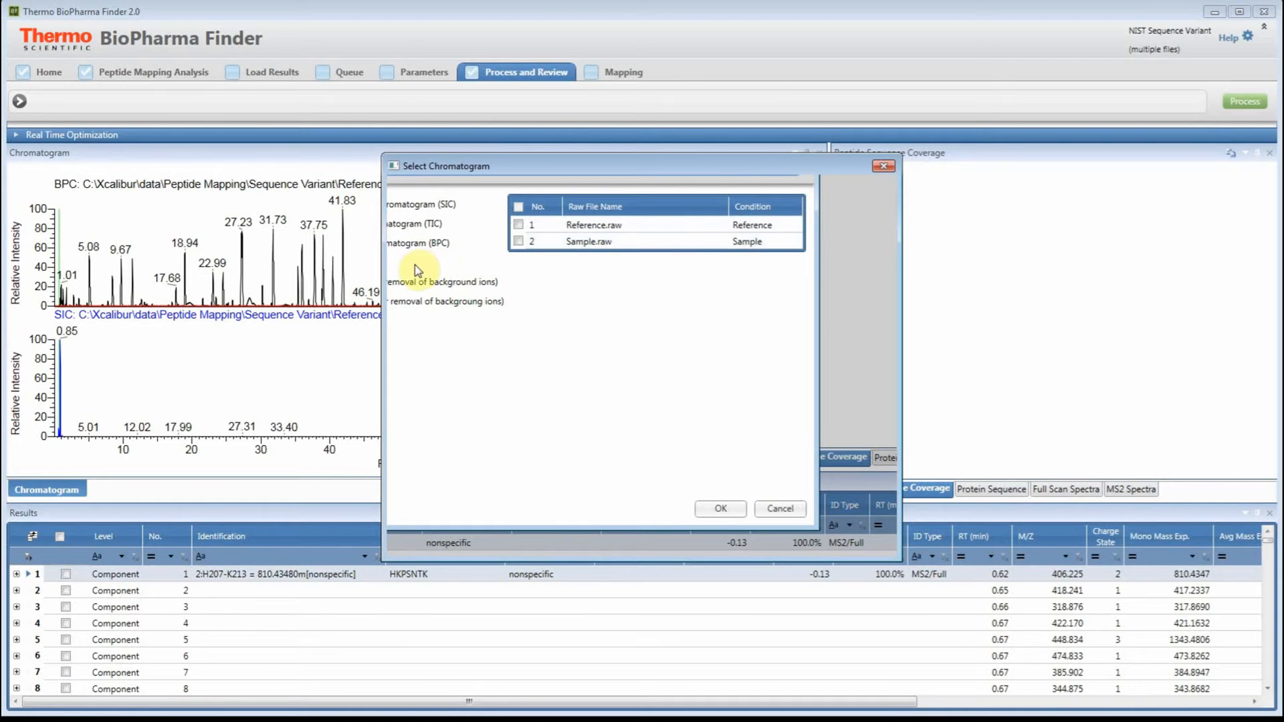
click(398, 275)
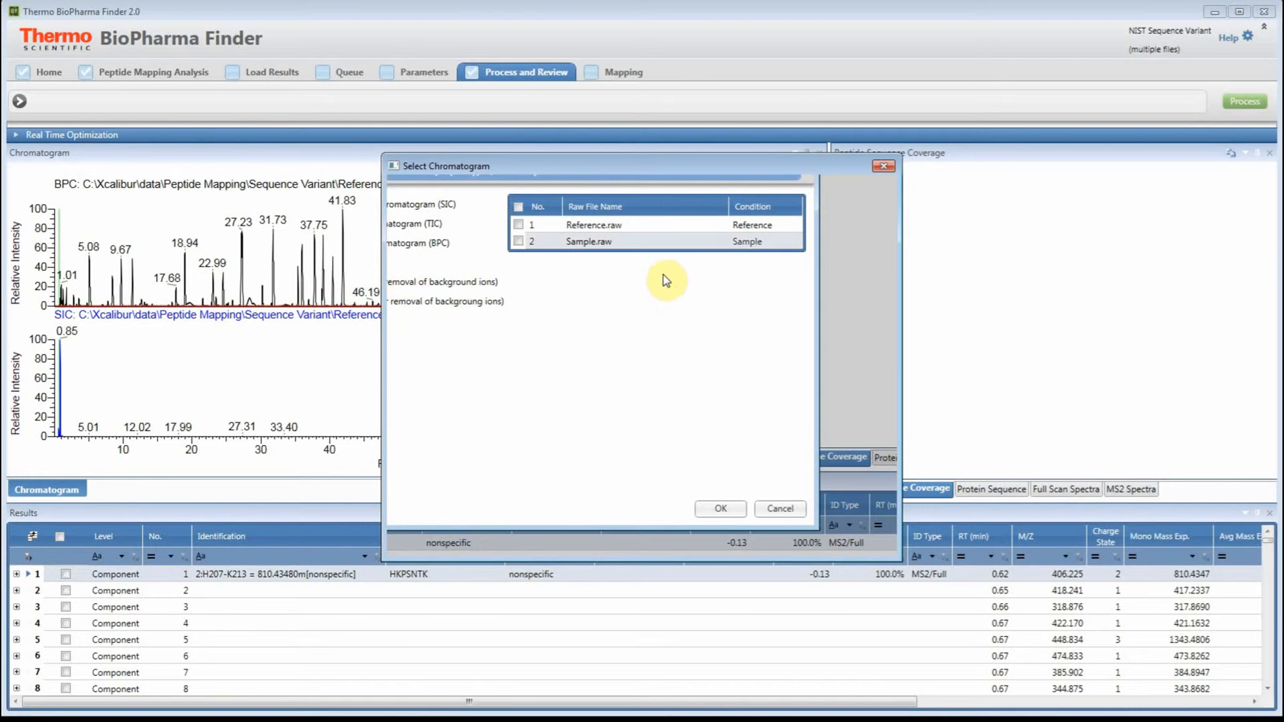
click(602, 237)
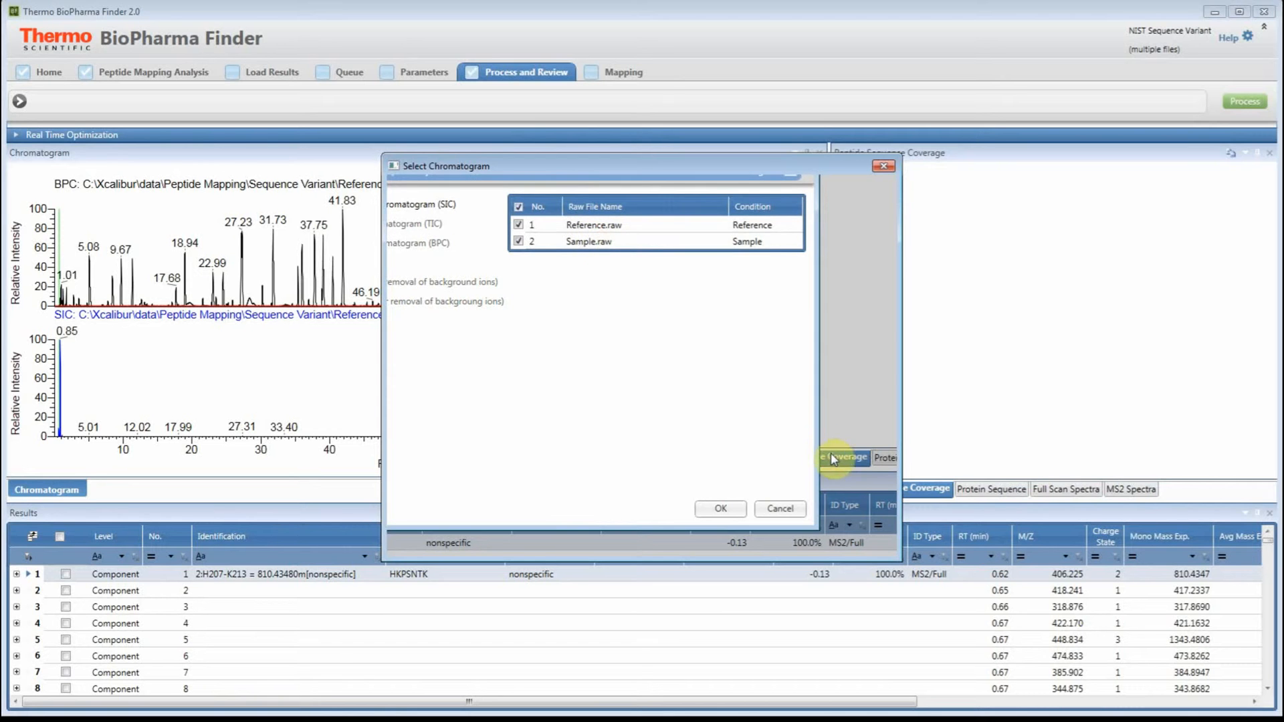
click(801, 540)
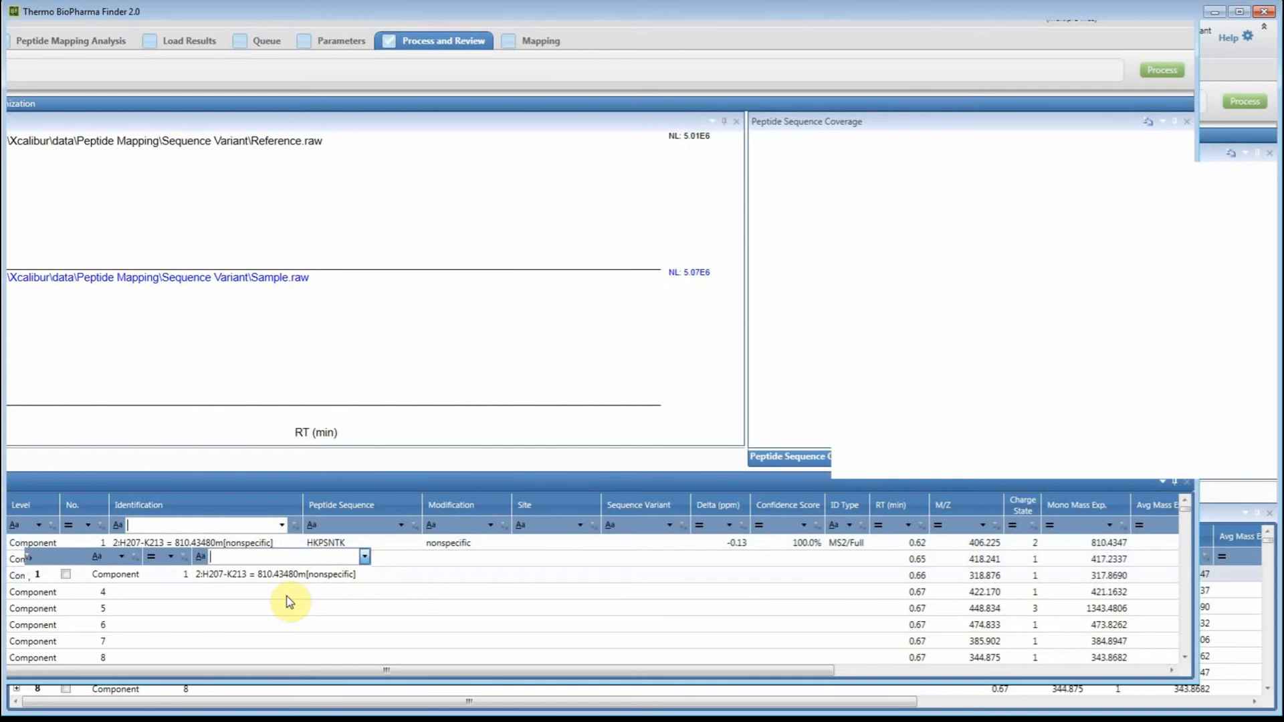
- Filter the results to components with nonblank Identification and nonblank Sequence Variant values
click(287, 600)
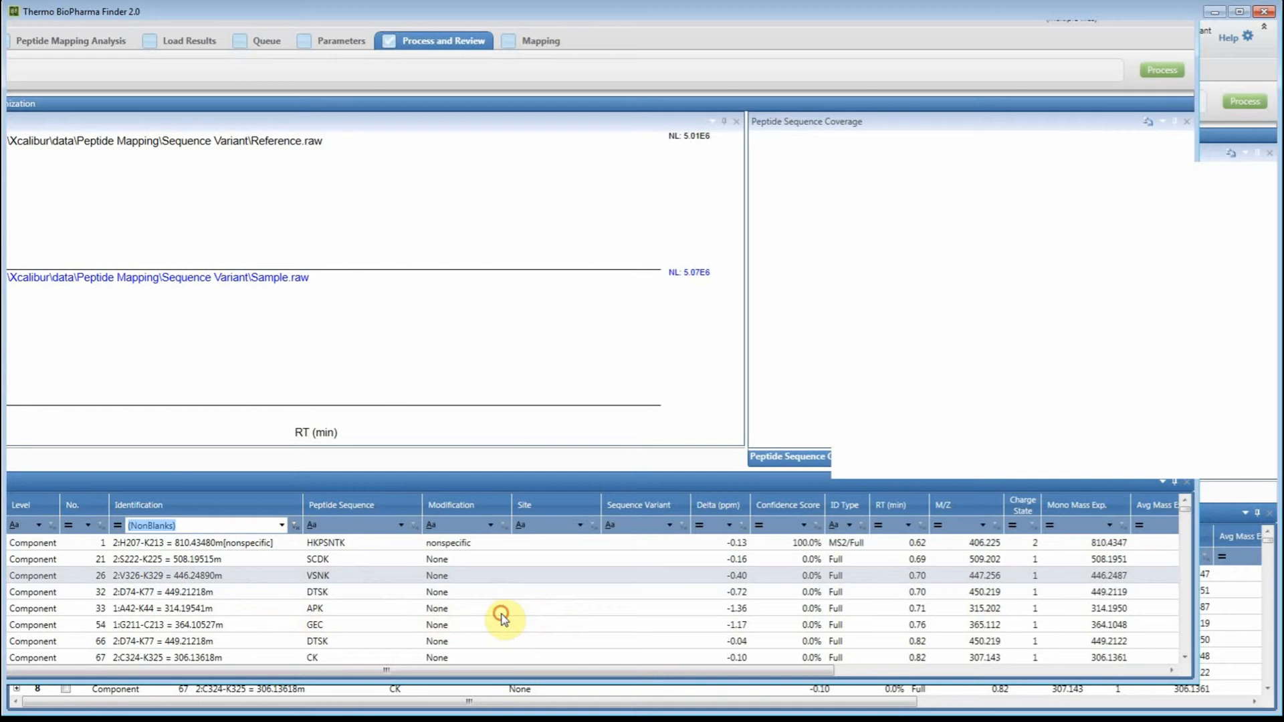
click(502, 616)
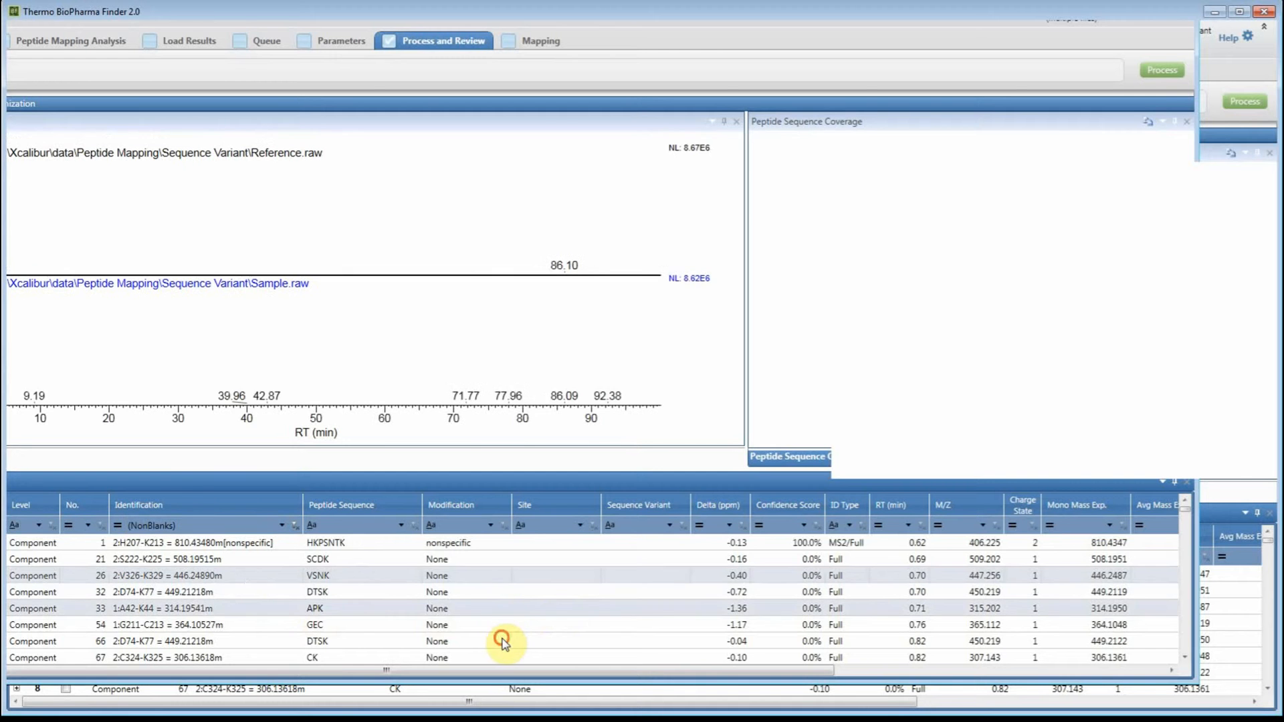
click(753, 558)
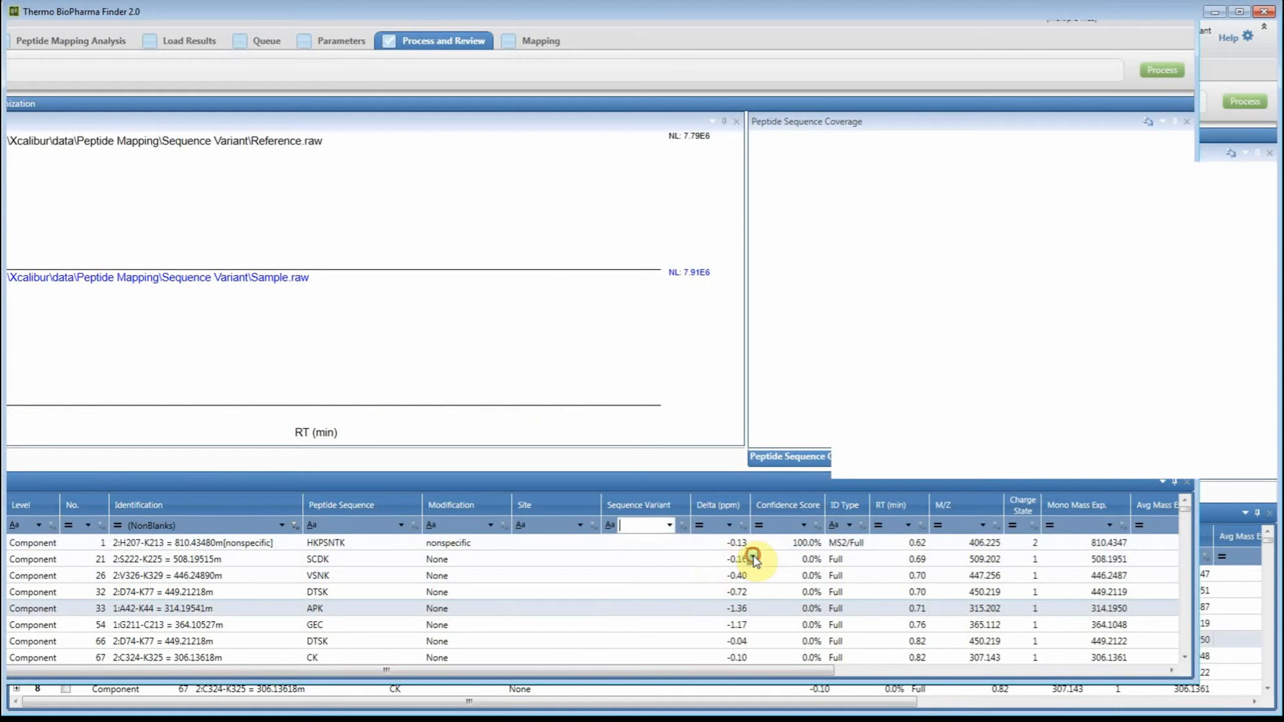
click(731, 602)
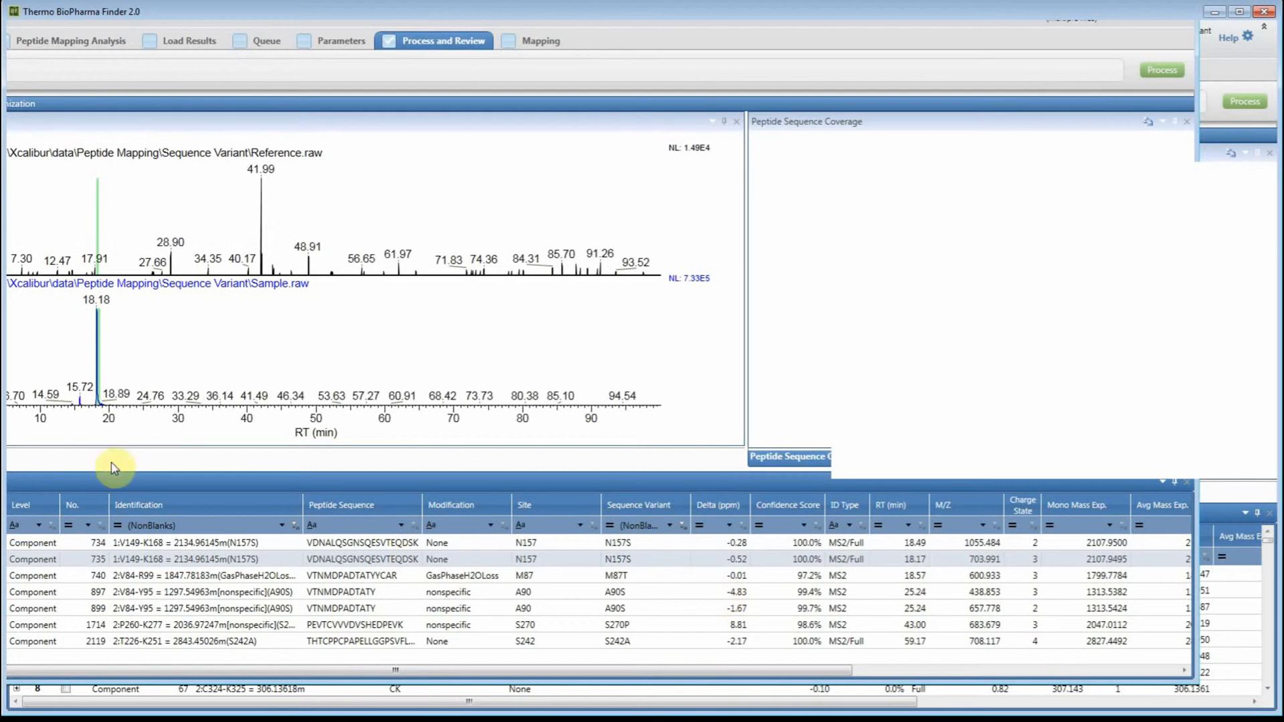
- Zoom the chromatograms in around the N157S peak near 18 min and widen the Modification column of the results
drag(170, 442, 238, 442)
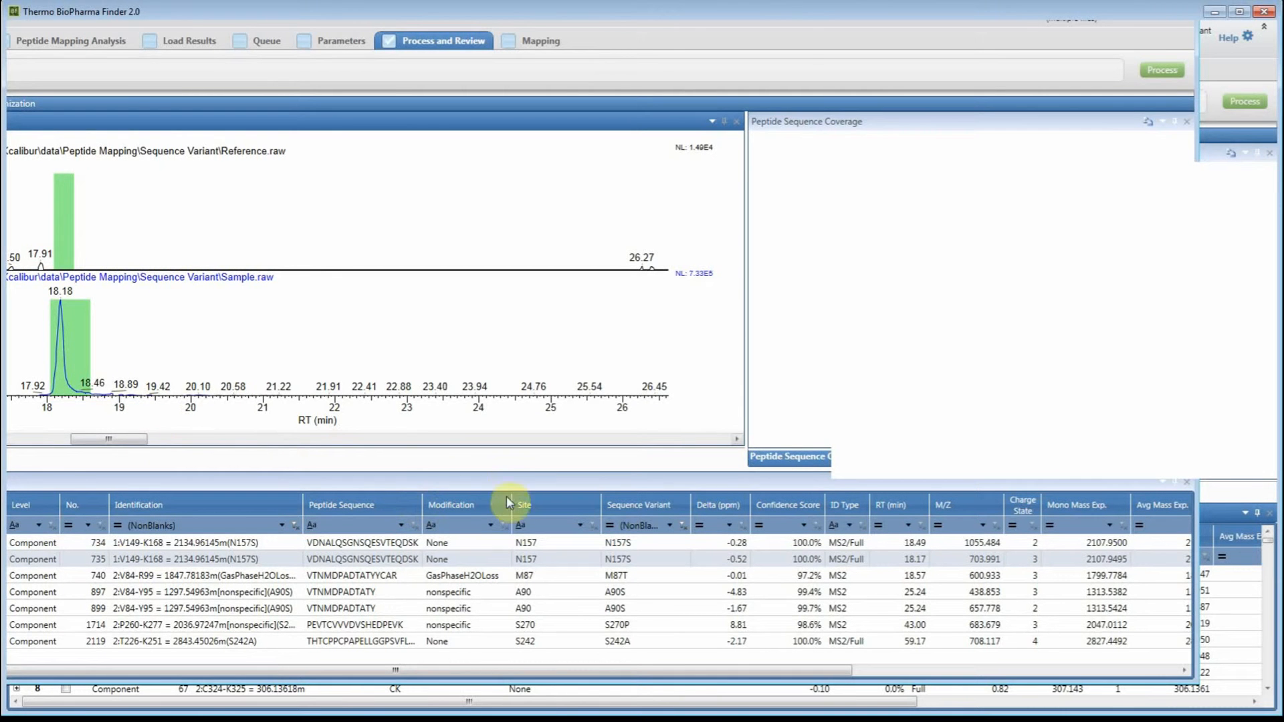
drag(504, 535, 545, 535)
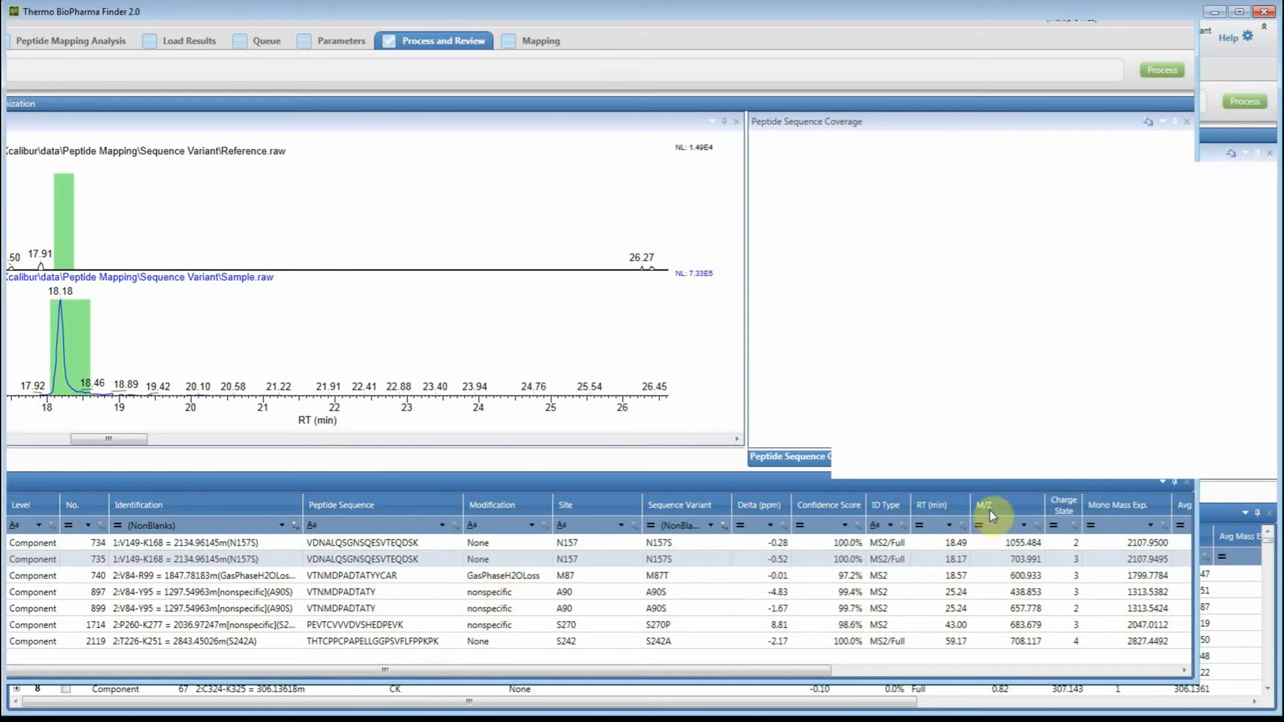
- Show the protein sequence view with the NIST light chain and heavy chain sequences
click(981, 488)
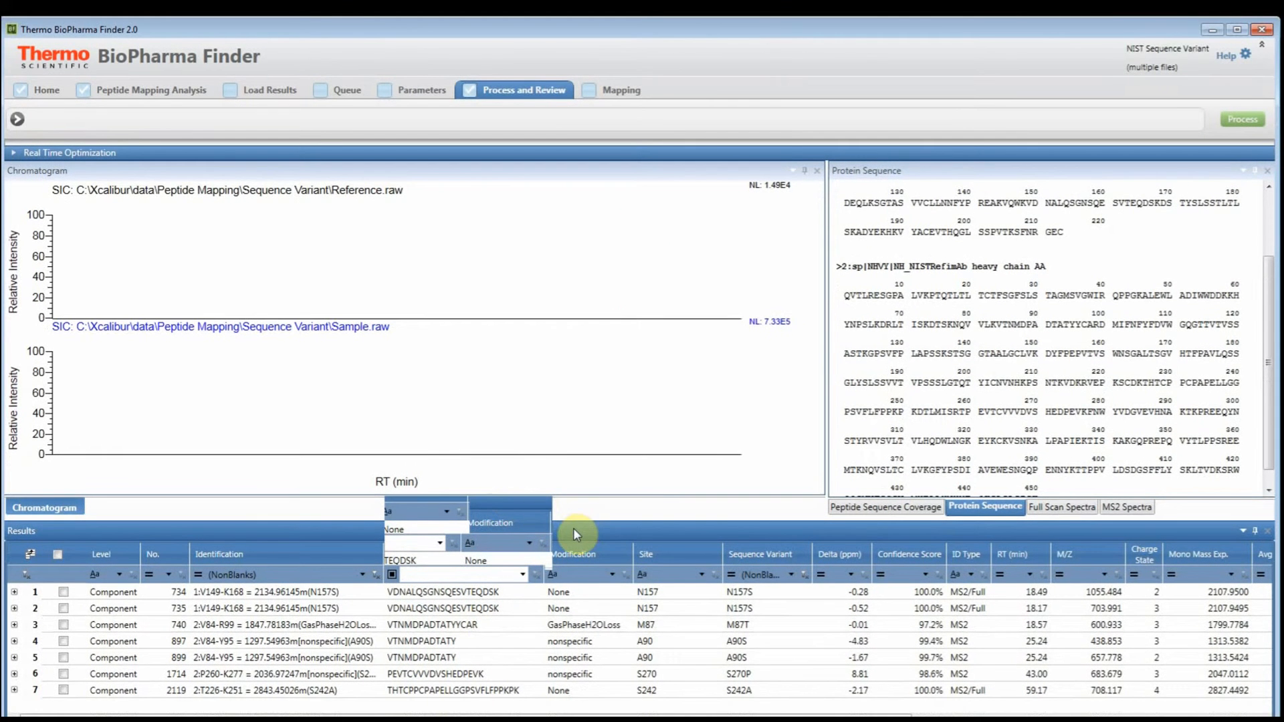
drag(554, 529, 550, 145)
double_click(547, 139)
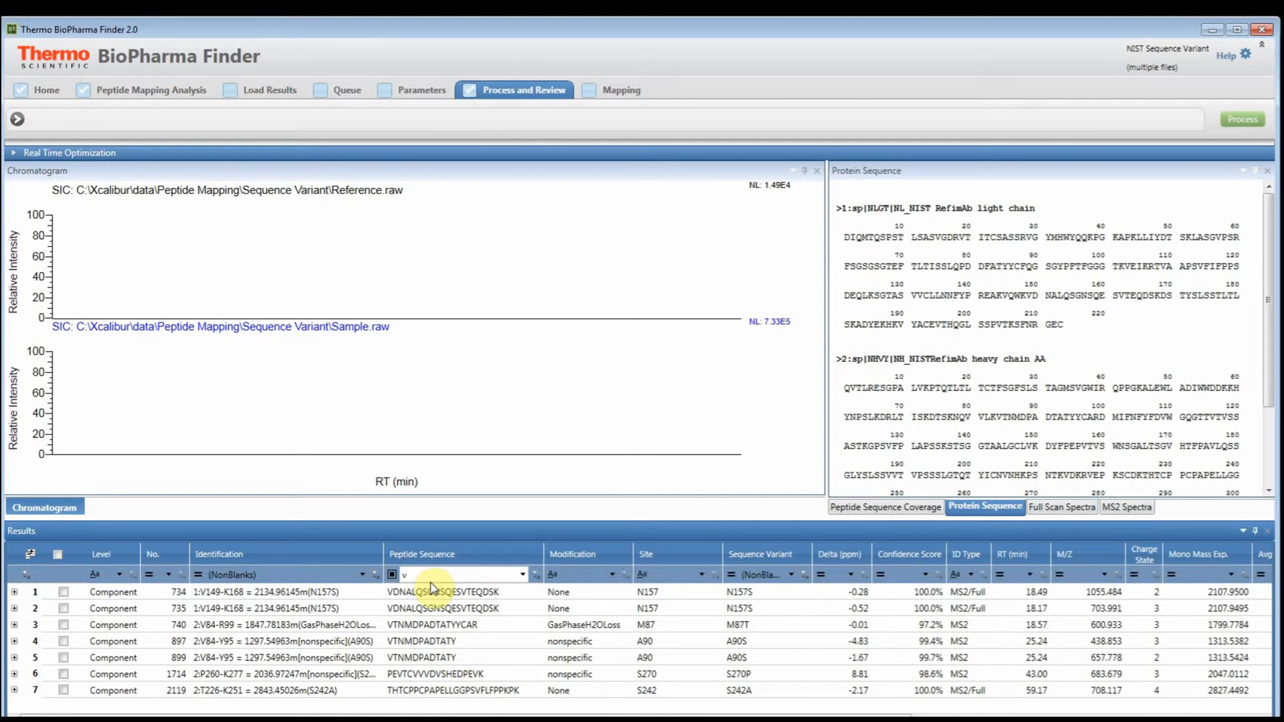
- Filter the peptide sequences by vdnalqsgnsq and clear the Sequence Variant filter so unmutated peptides are included
text(dn)
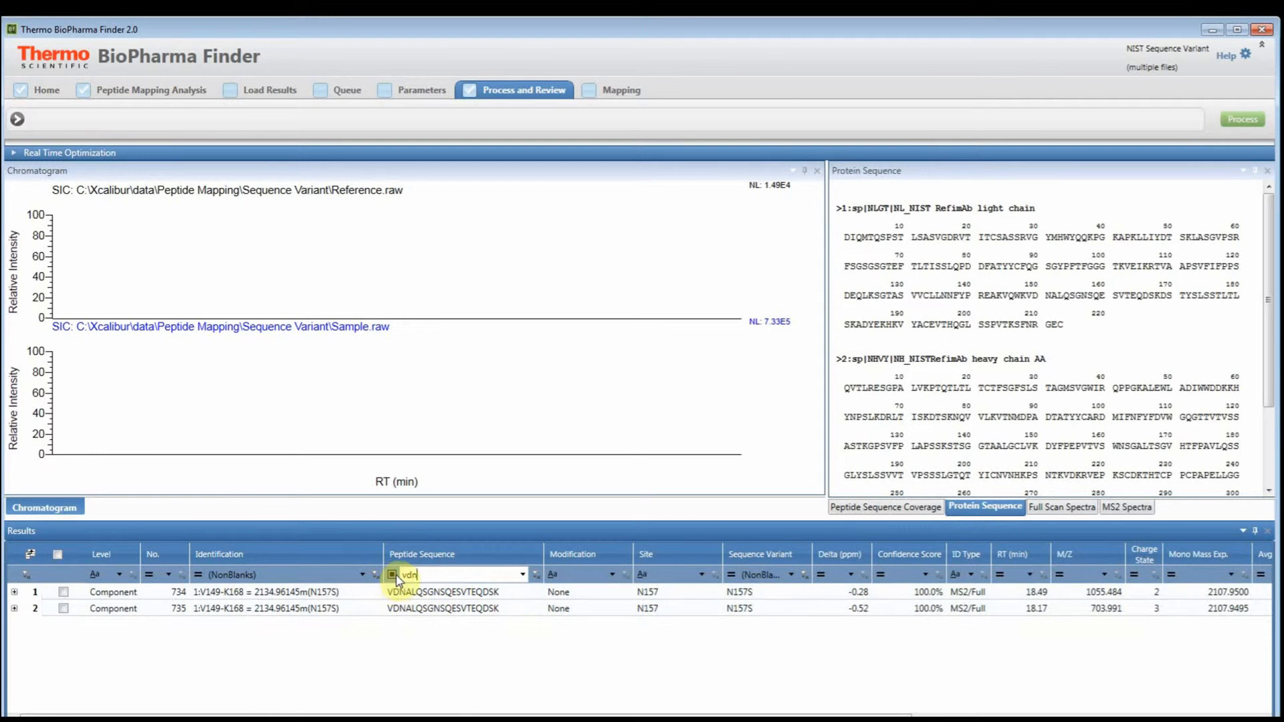
click(803, 575)
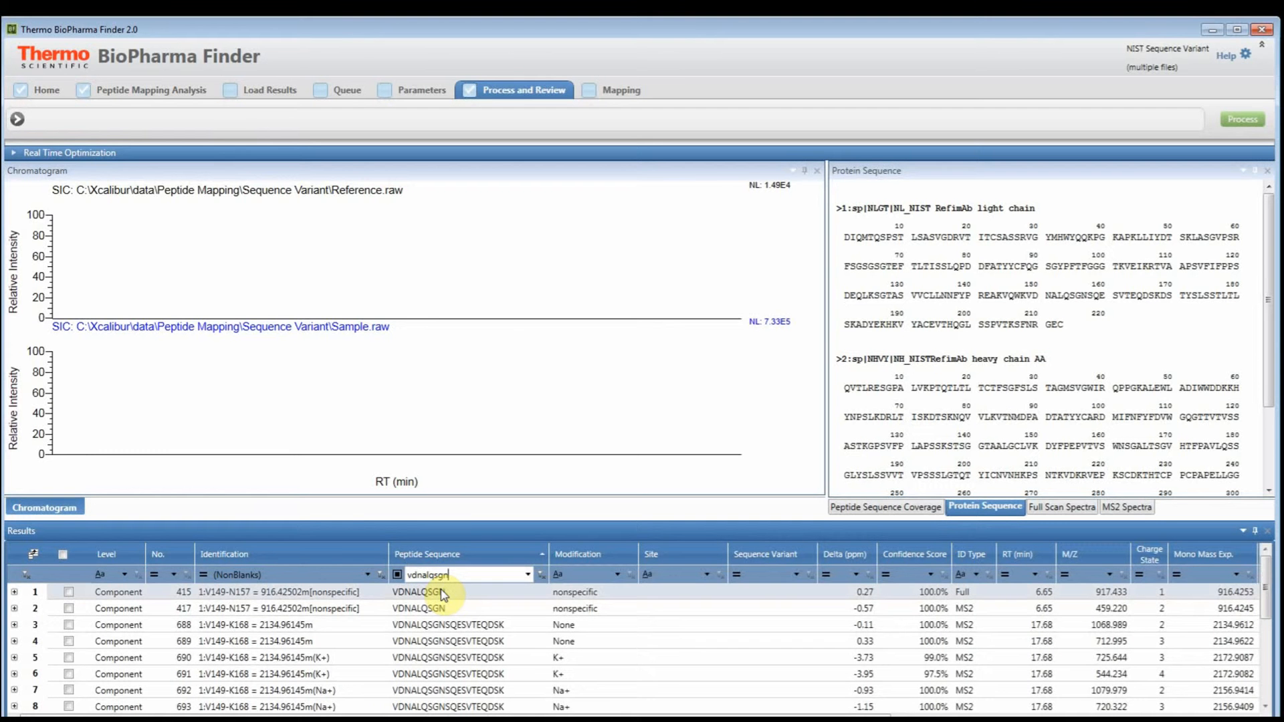
text(sq)
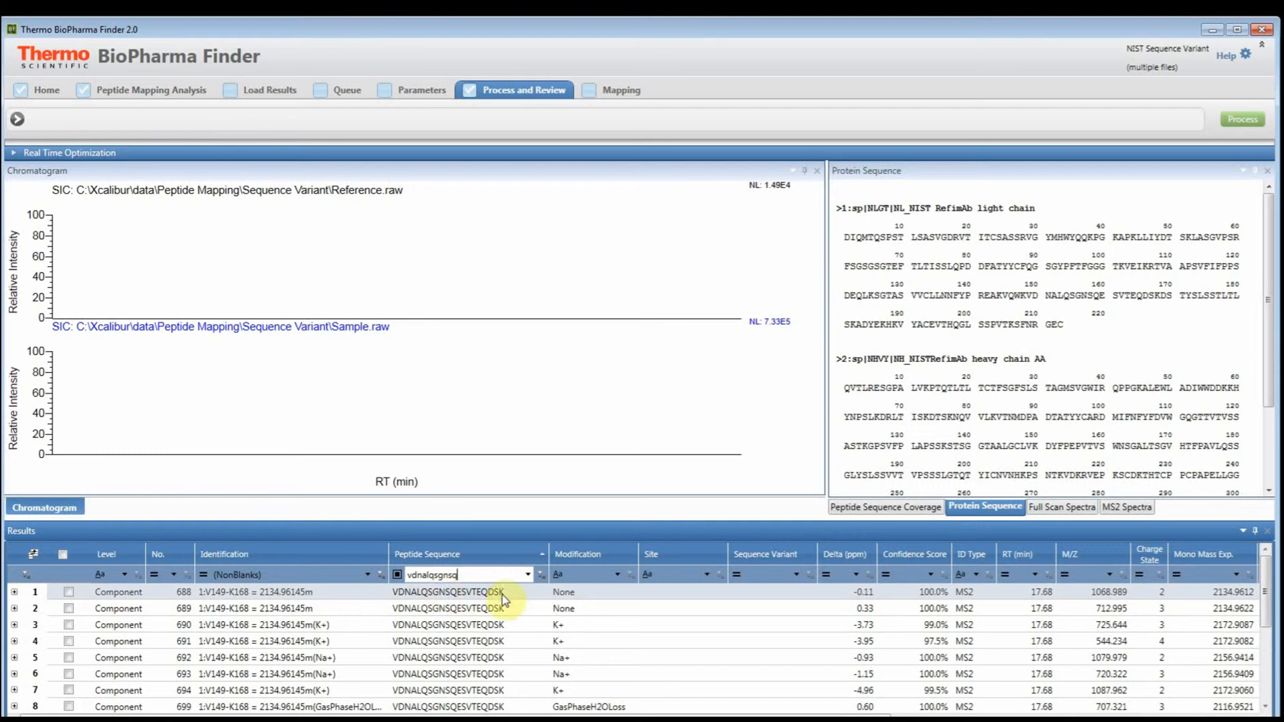
- Sort the components by Sequence Variant with the N157S entries first and select component 734
click(583, 557)
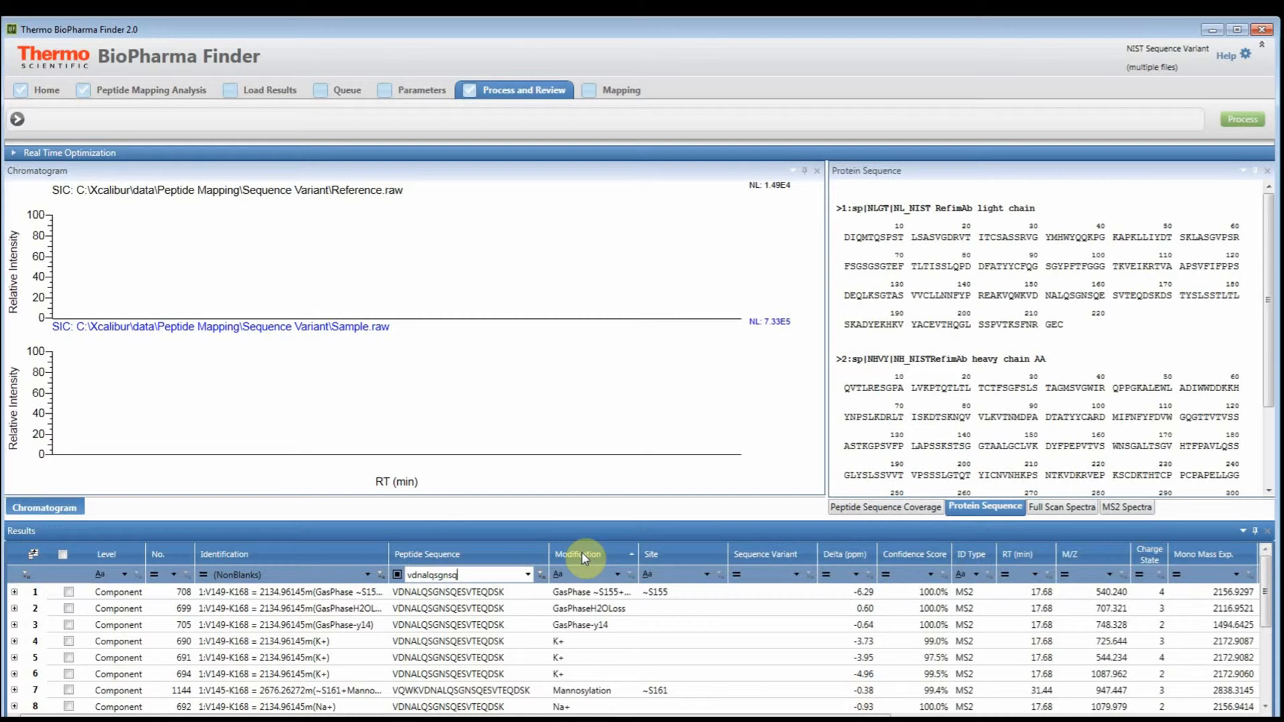
click(771, 553)
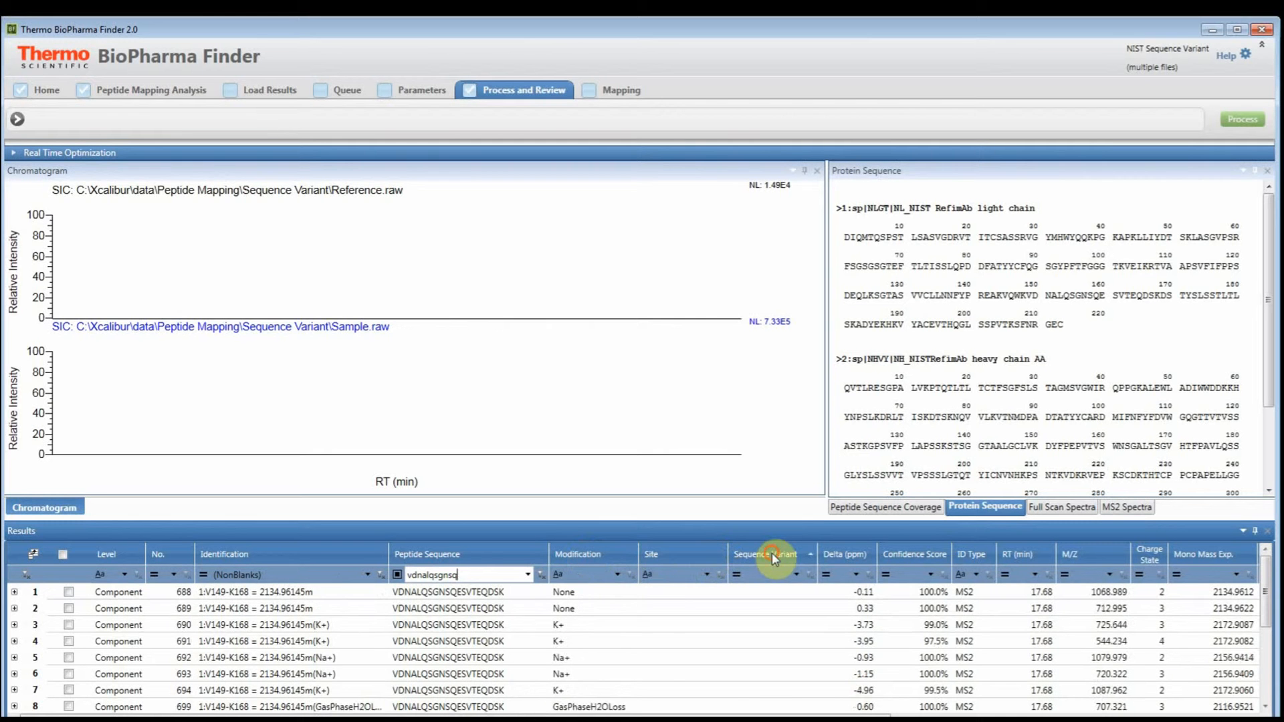
click(482, 597)
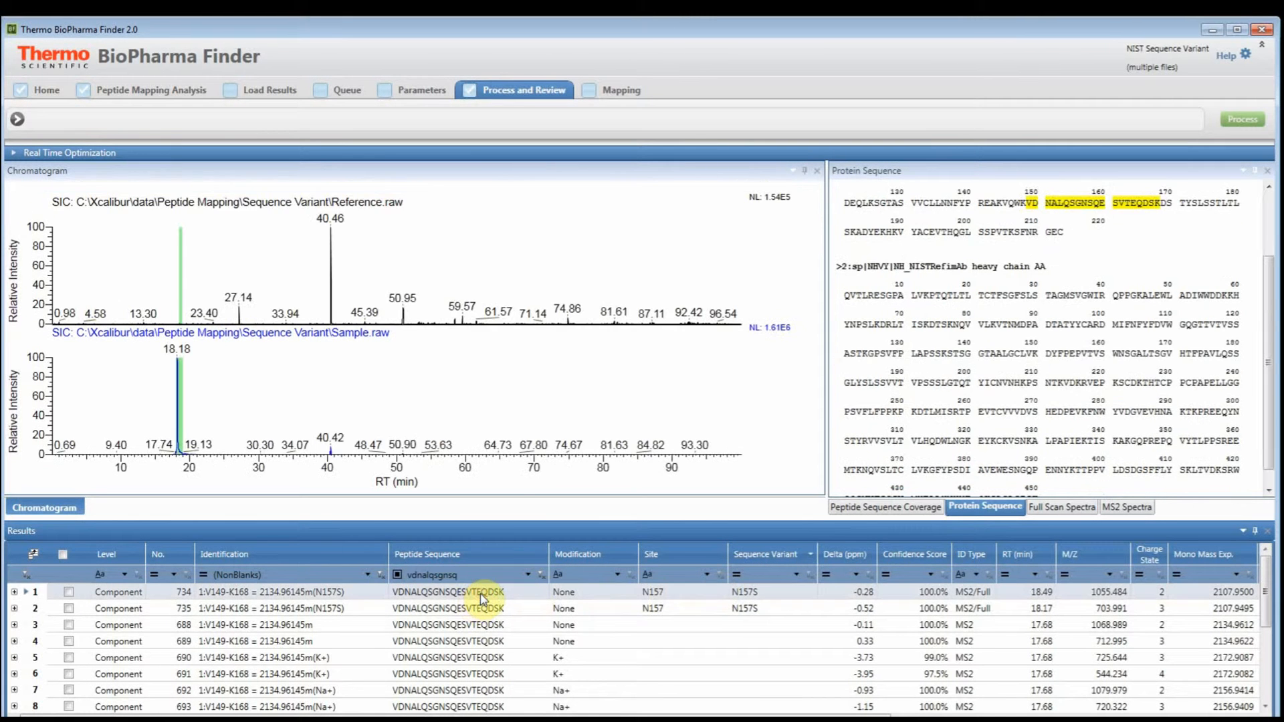
- Compare the zoomed chromatograms of native component 688 and N157S component 734 around 13 to 23 min
click(1152, 627)
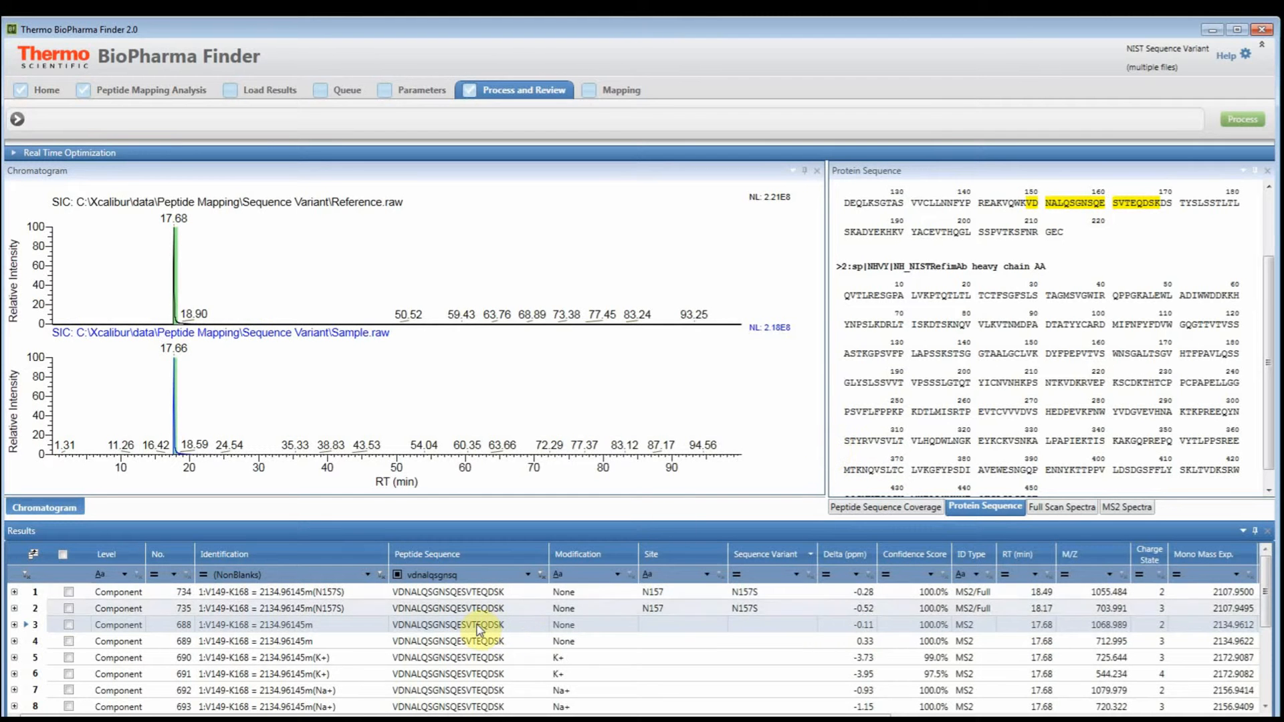
click(143, 460)
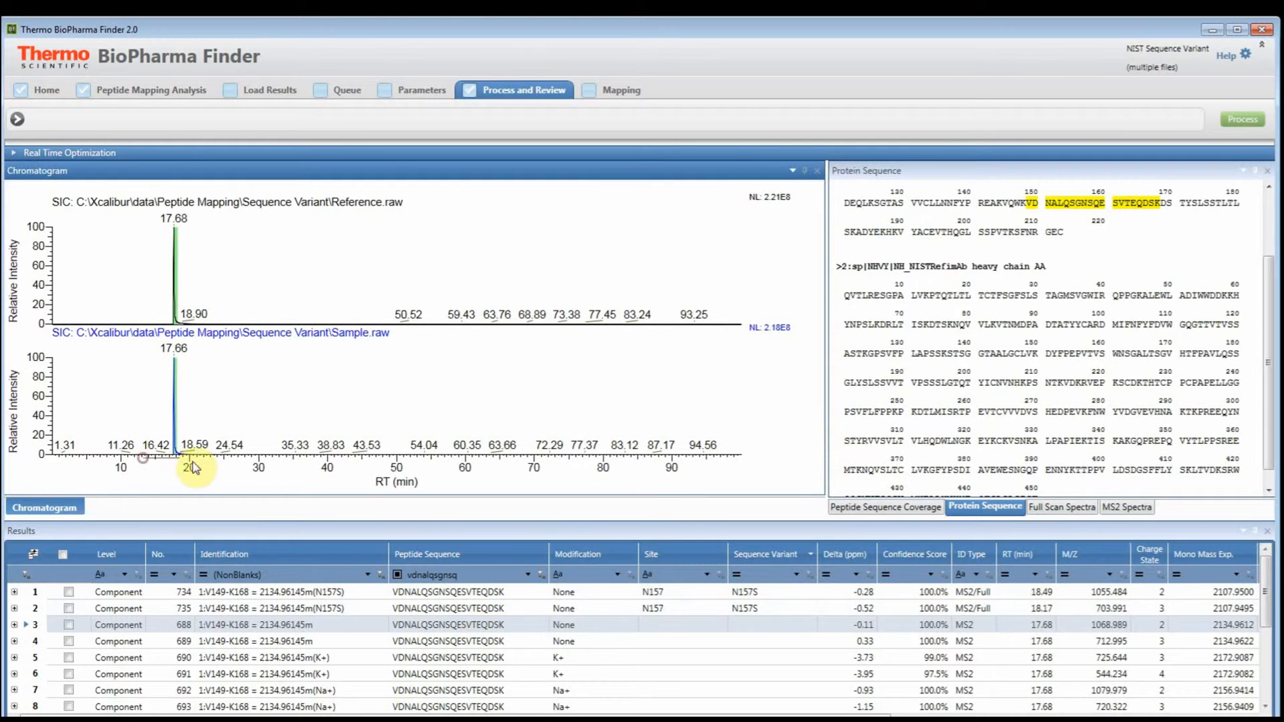
drag(143, 461, 213, 465)
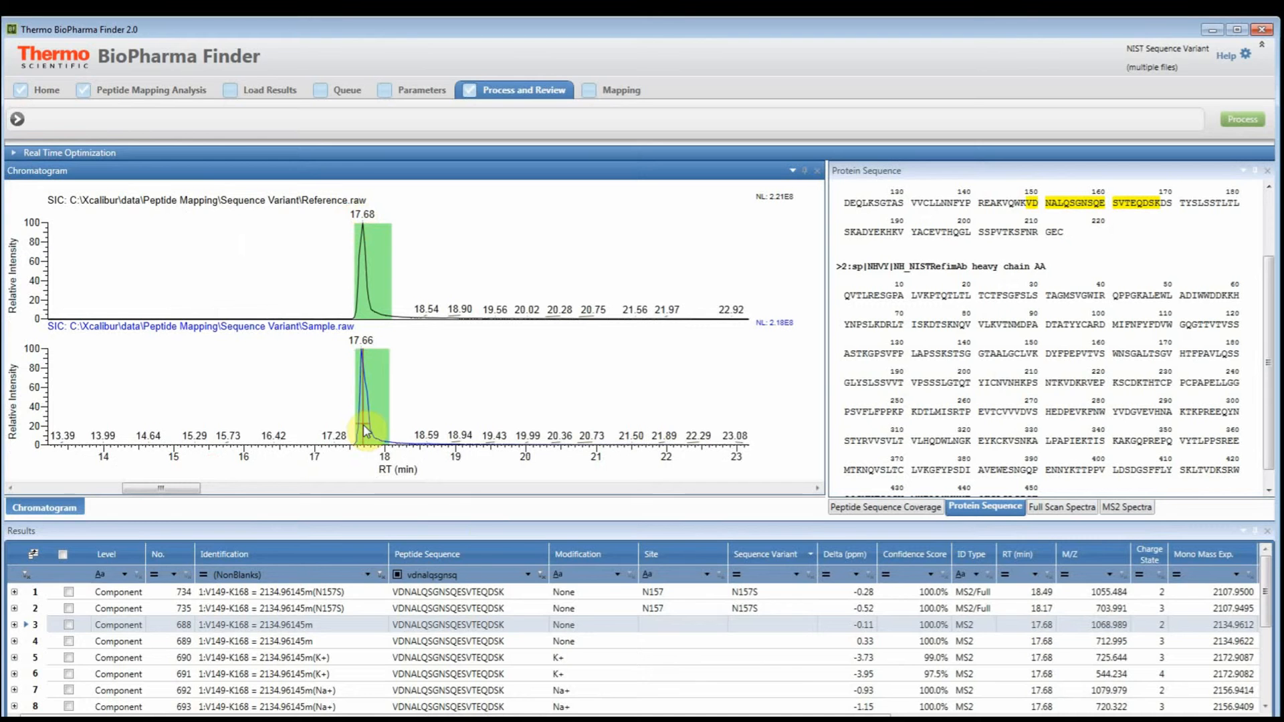
click(460, 592)
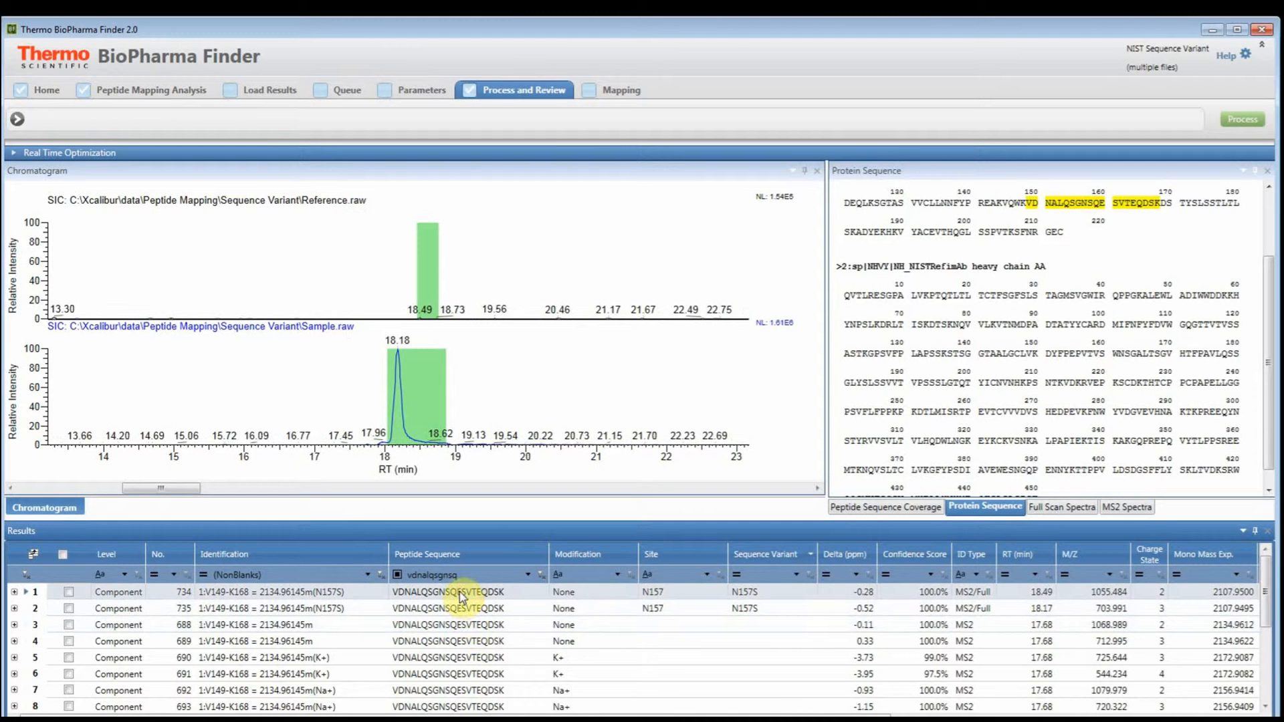
click(466, 625)
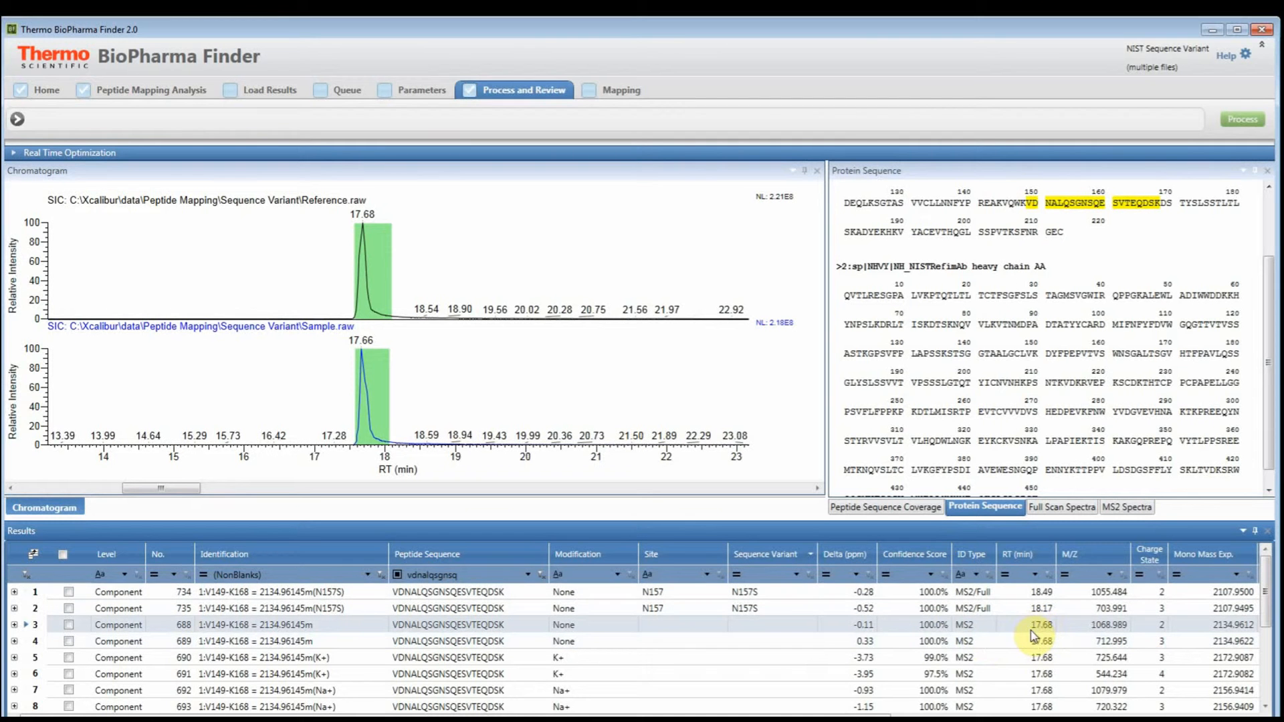
- Show the MS2 spectra in a wider pane and place Peptide Sequence Coverage as a separate pane beside the chromatogram
click(1129, 509)
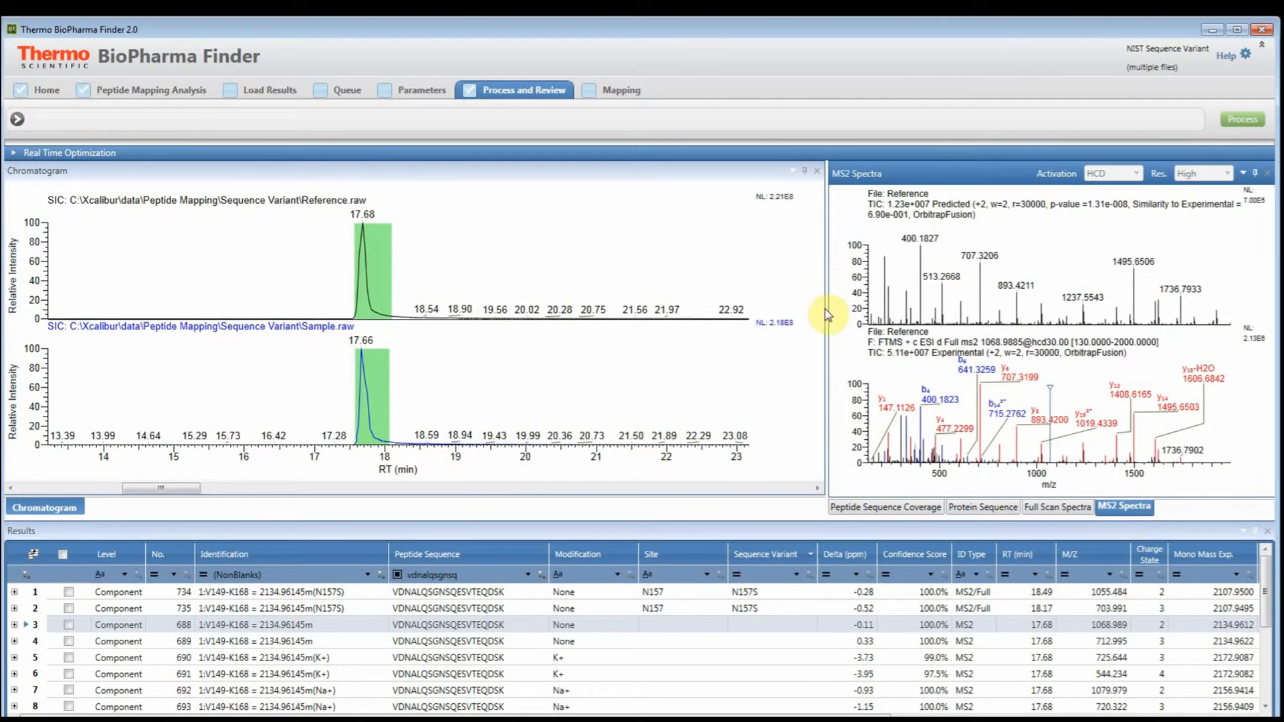
drag(809, 311, 564, 314)
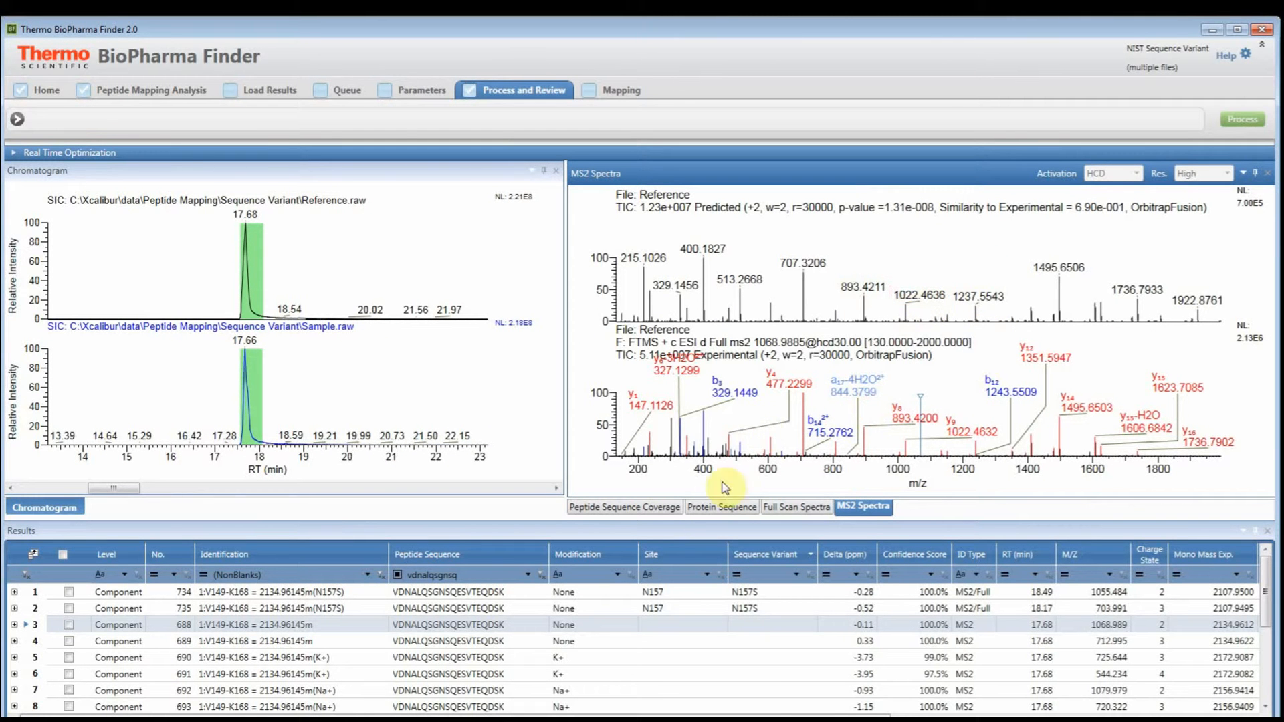
click(633, 508)
drag(632, 512, 302, 335)
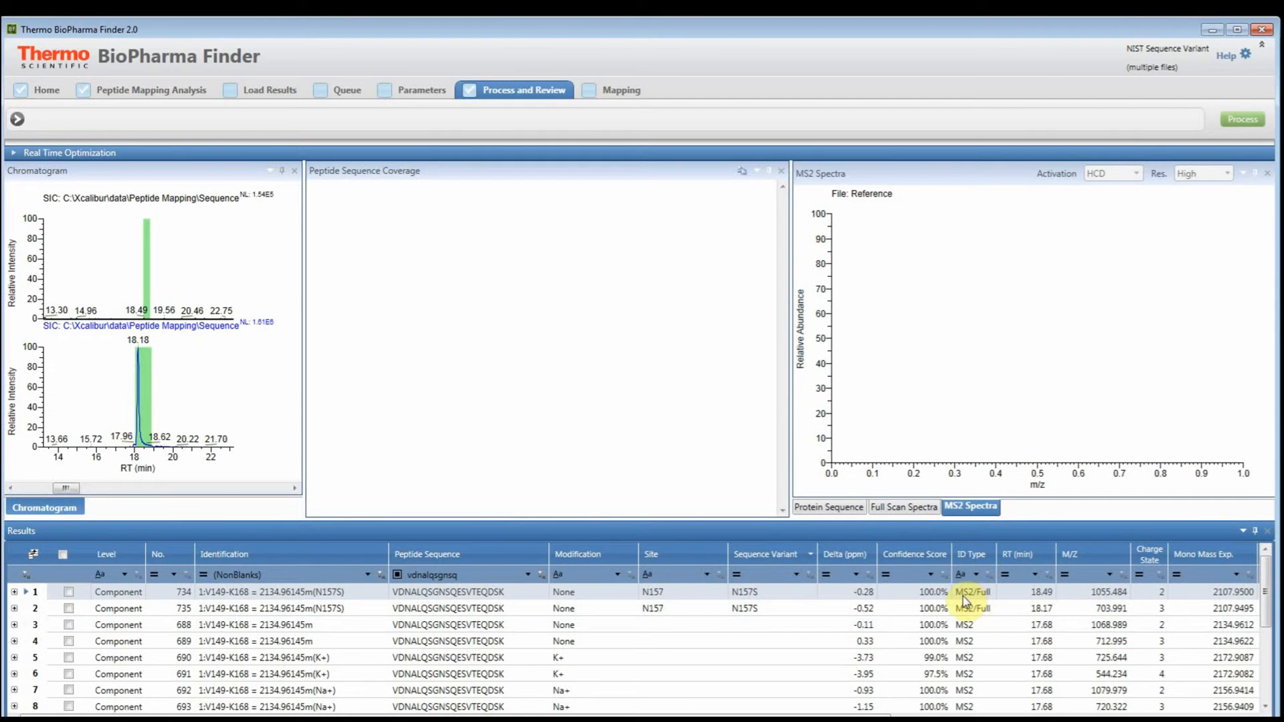
- Examine the fragment coverage map and MS2 spectra of Sample.raw under N157S component 734, including the residue at position 13
click(14, 593)
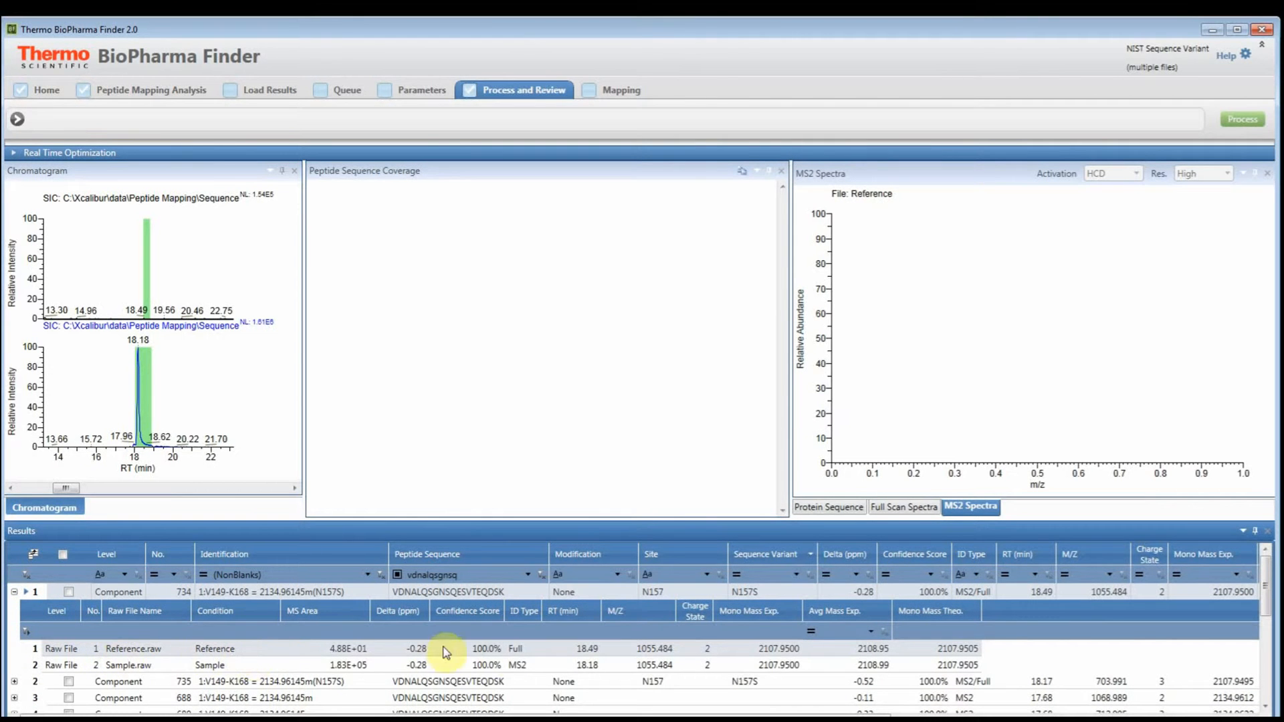
click(518, 672)
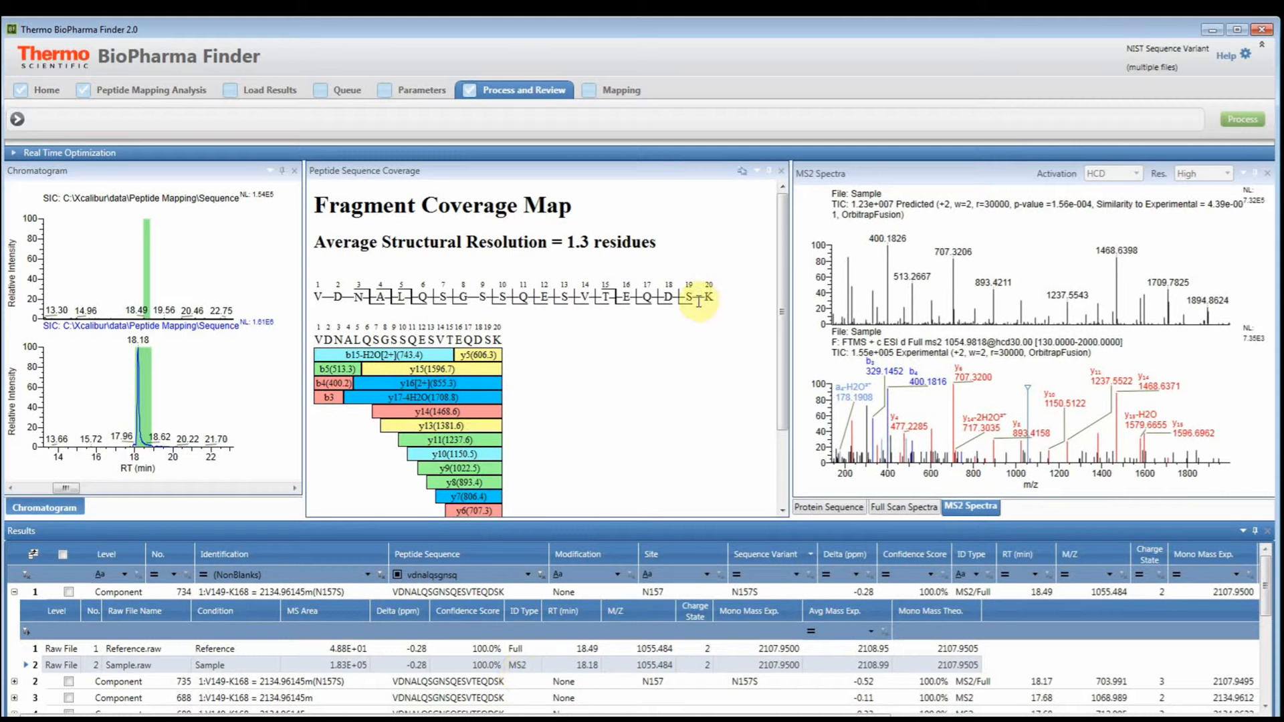
click(565, 297)
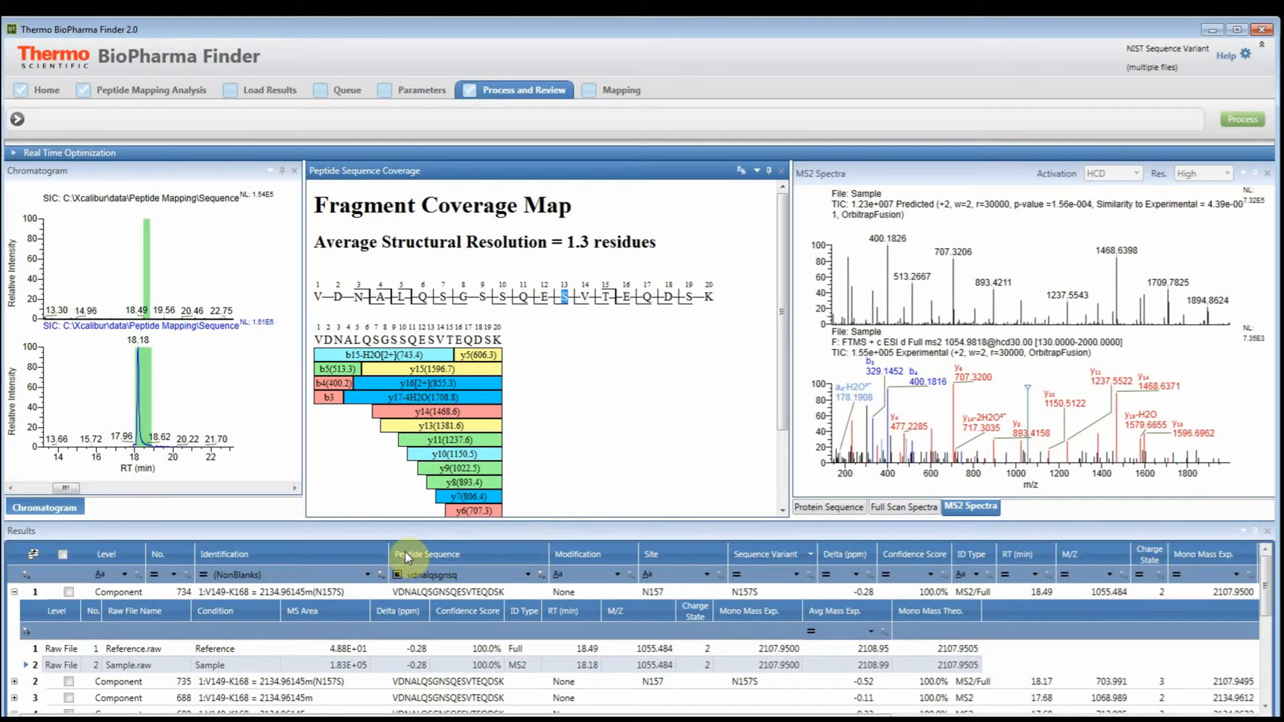
click(14, 593)
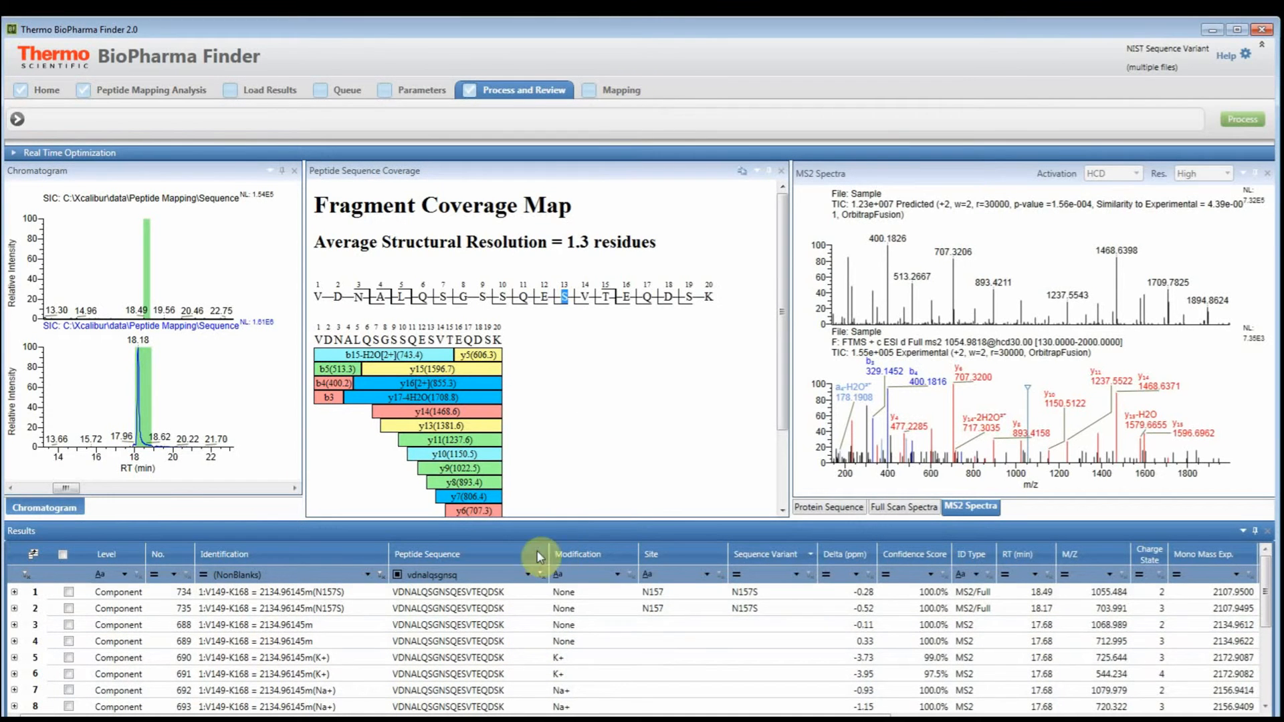
- Mark N157S component 735 with its checkbox and select native component 688
click(71, 592)
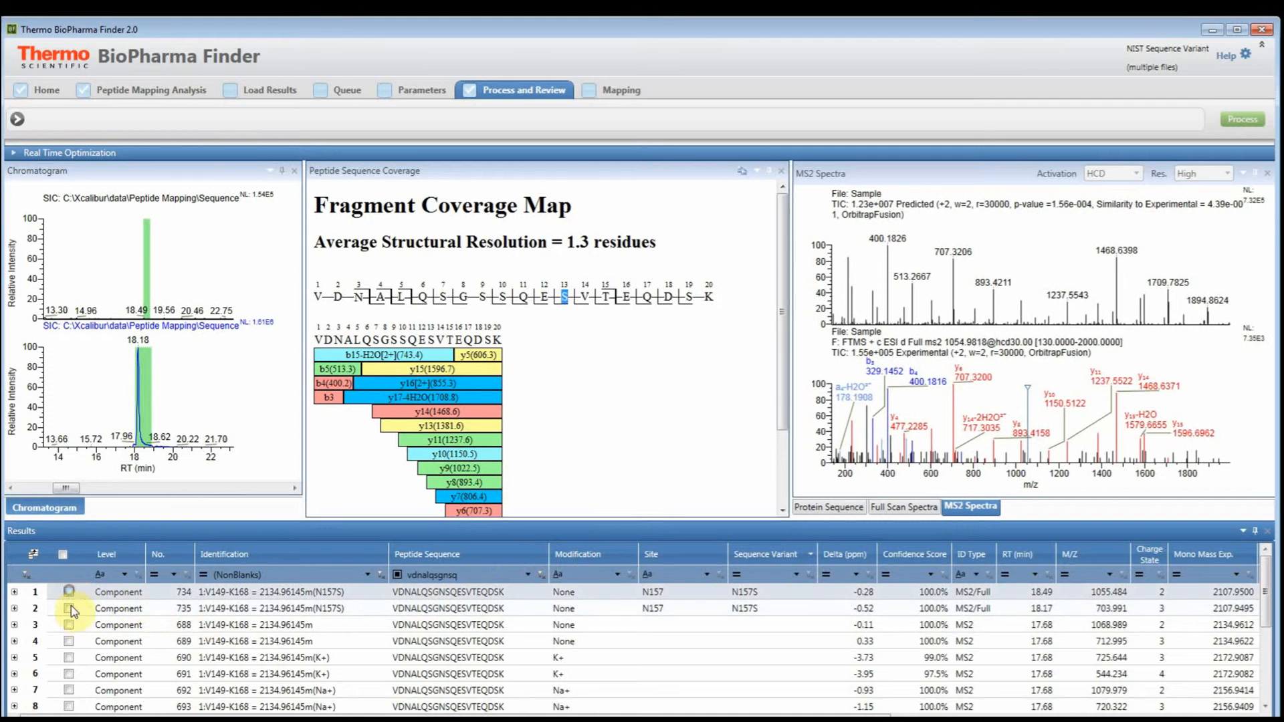
click(69, 609)
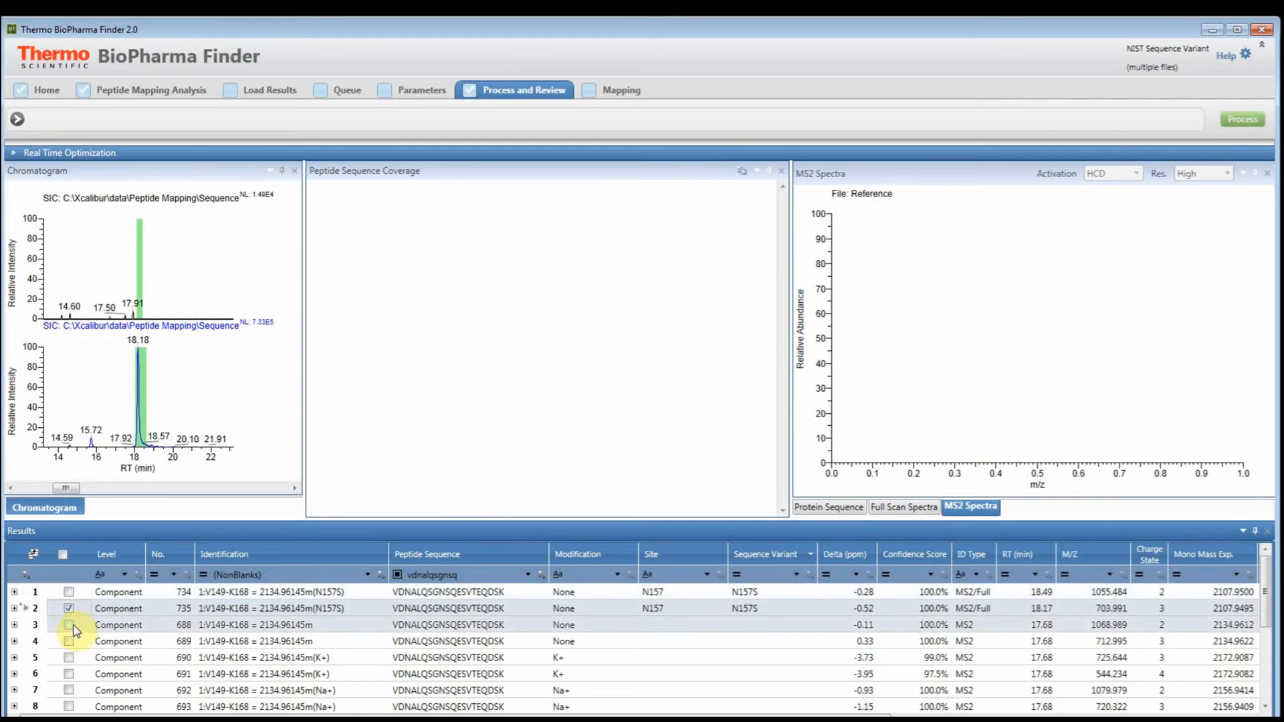
click(69, 627)
click(69, 636)
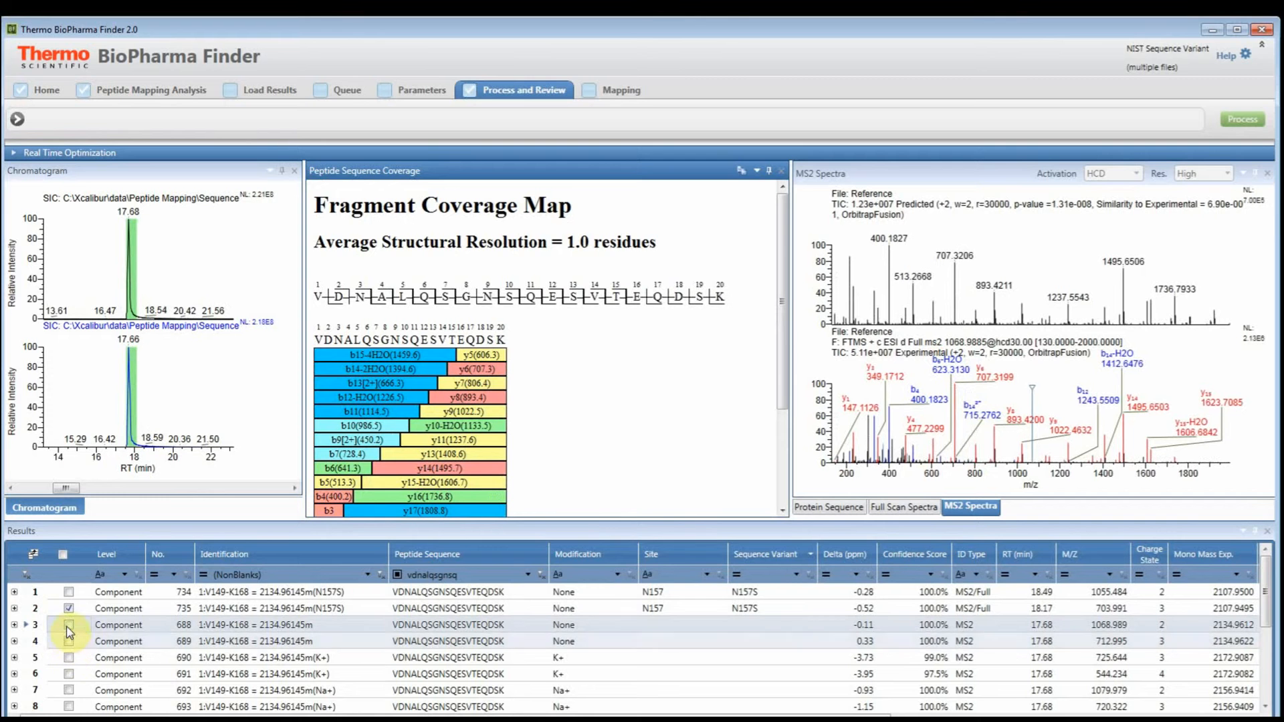
click(131, 626)
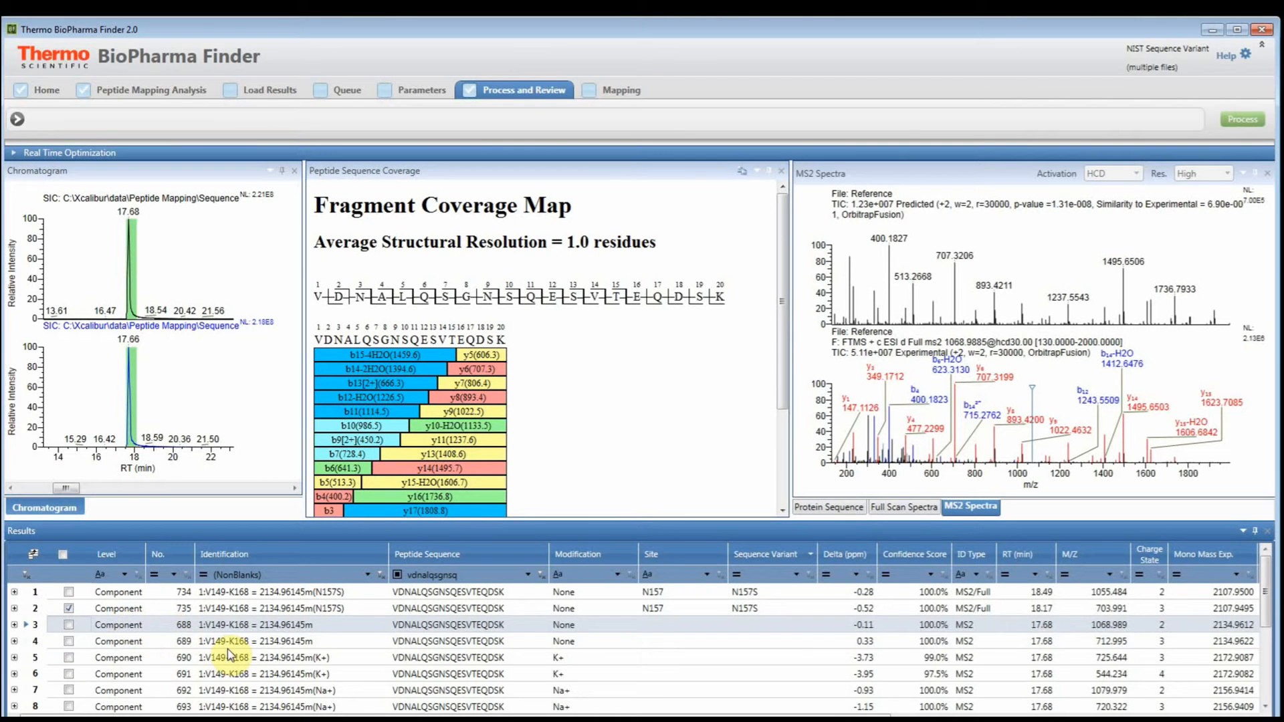
- Open the Modification Summary of the mapping results
click(610, 92)
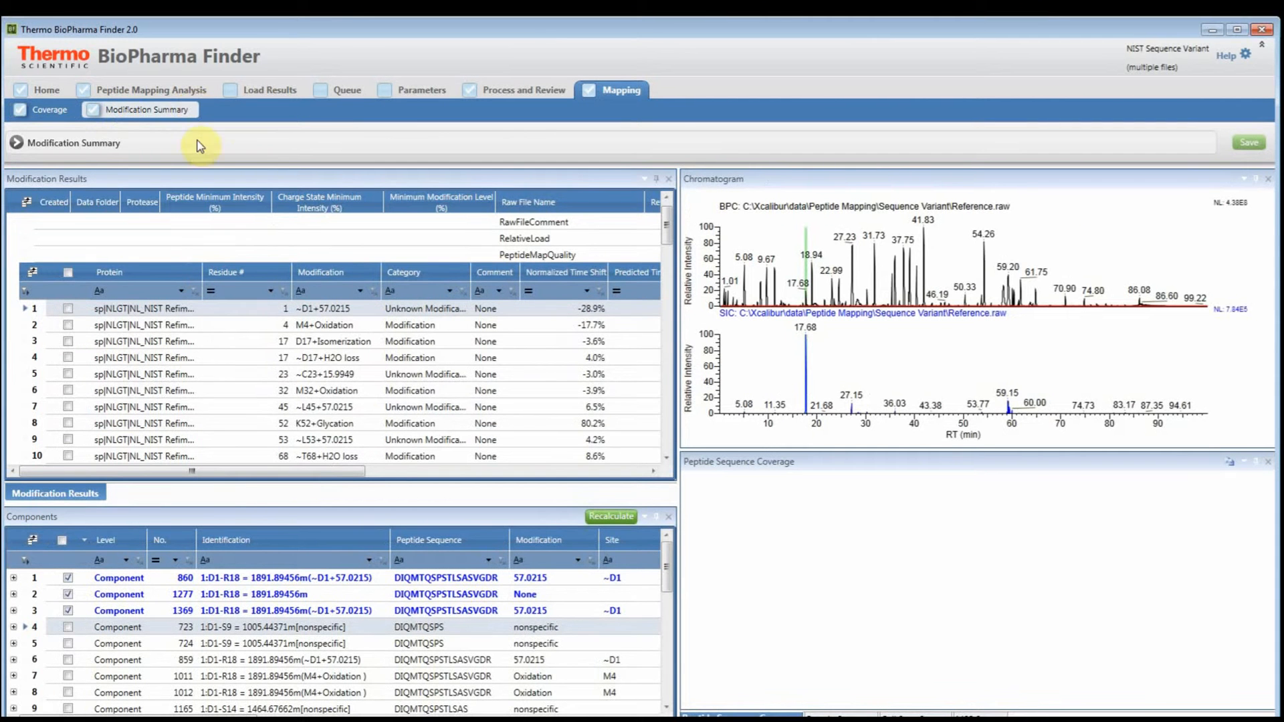
- Dock the chromatogram, coverage and spectra panes as tabs with Modification Results and show the modification results at full width
click(903, 183)
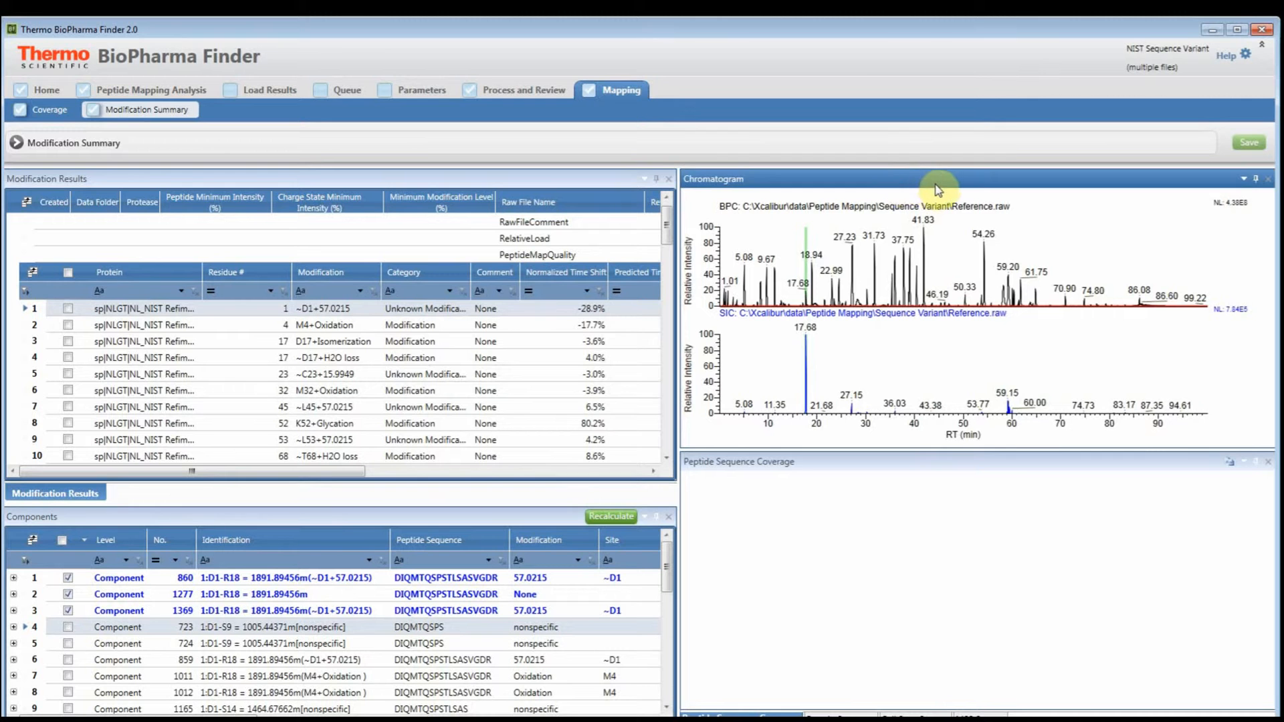
double_click(895, 182)
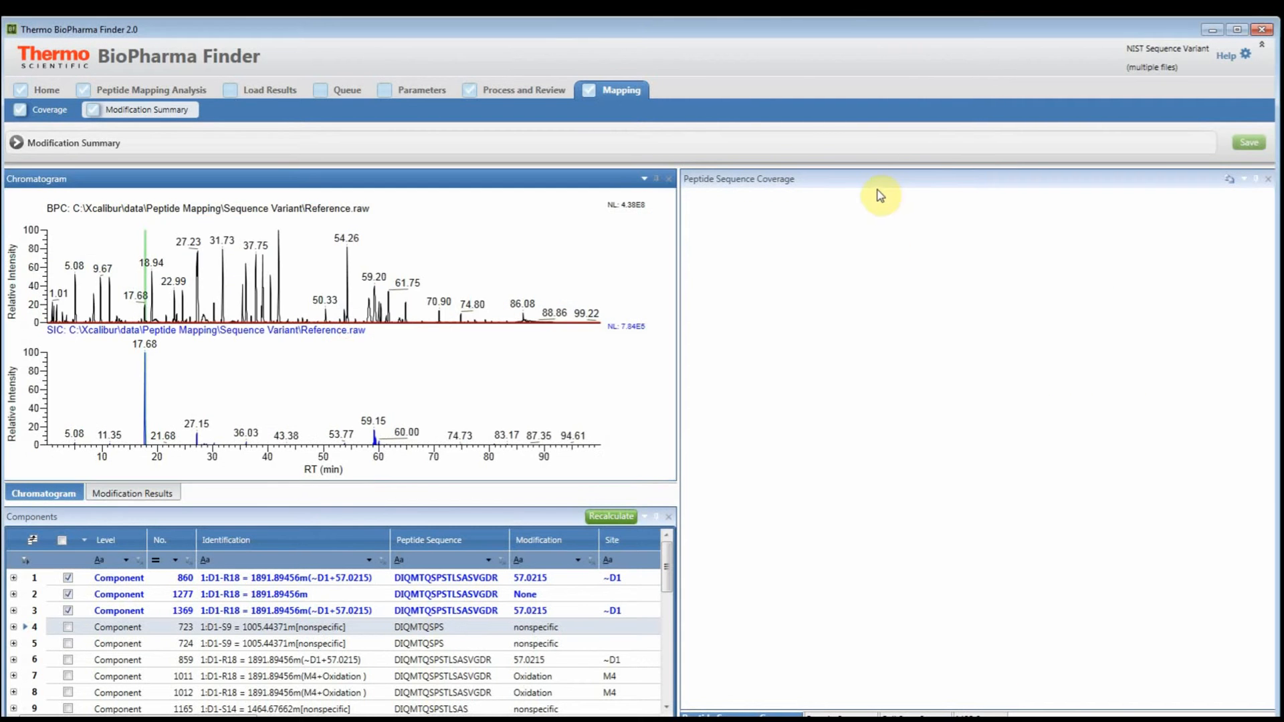
click(874, 179)
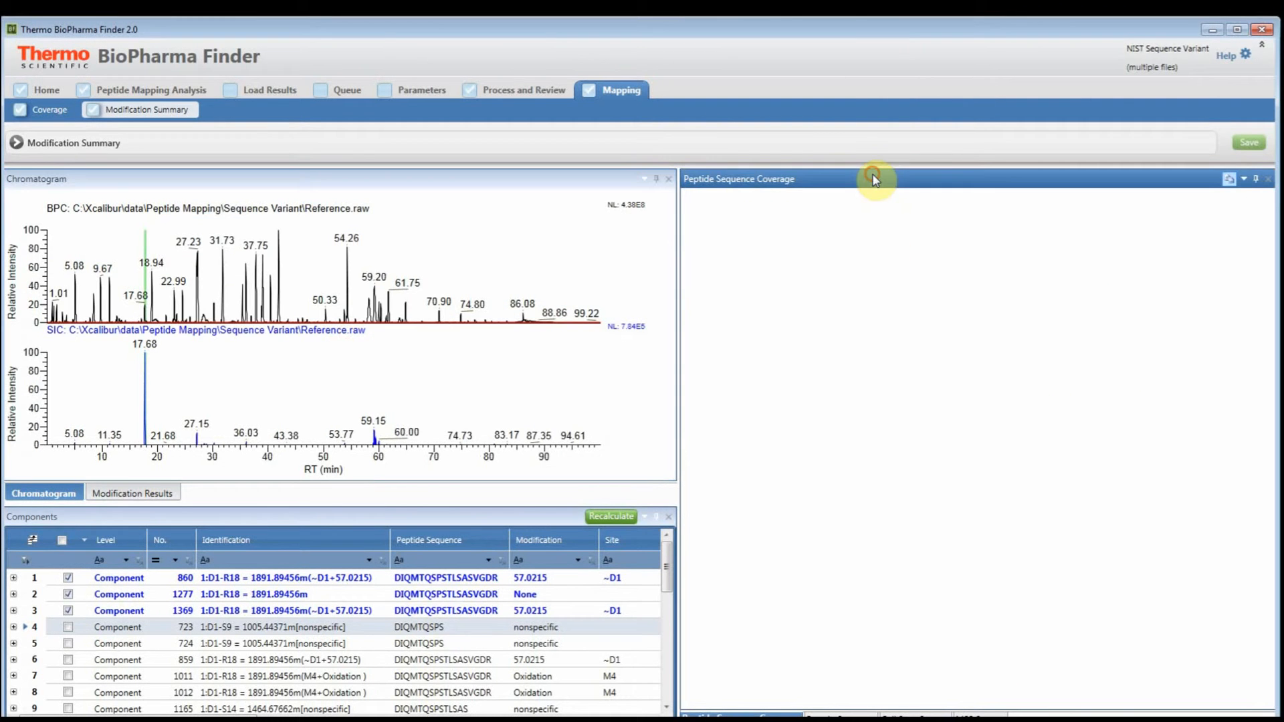
double_click(967, 182)
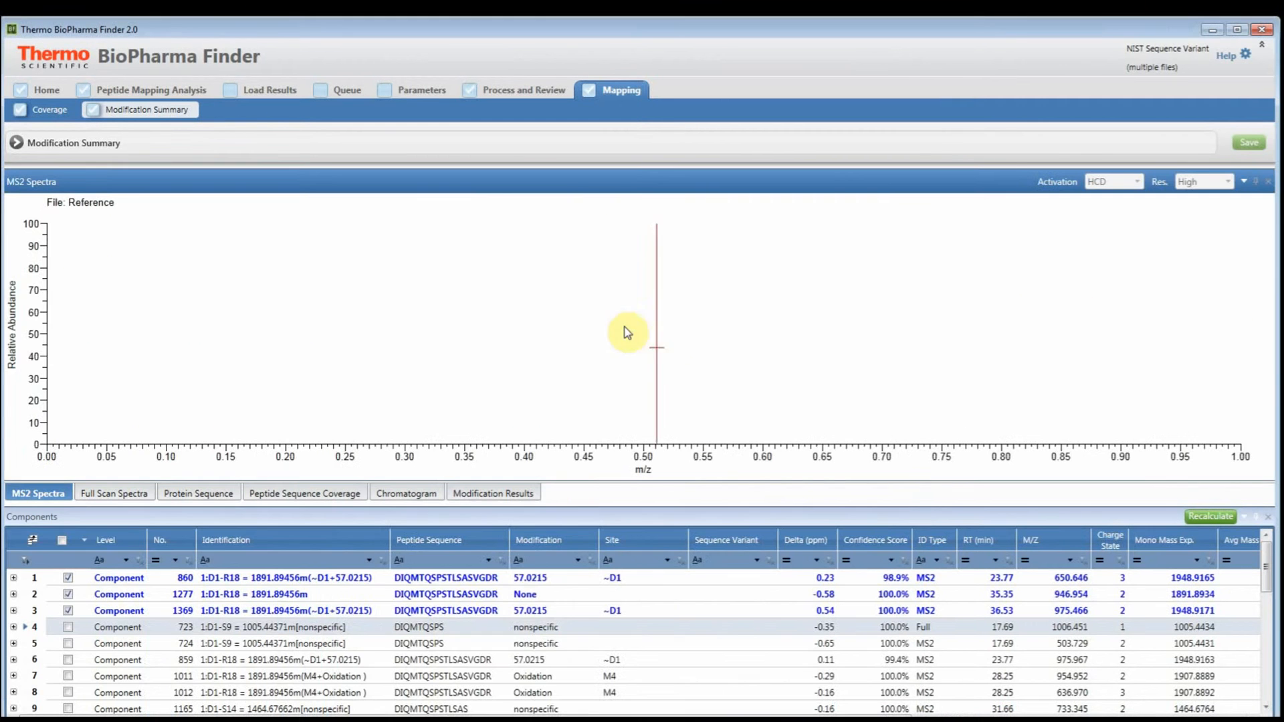
click(493, 494)
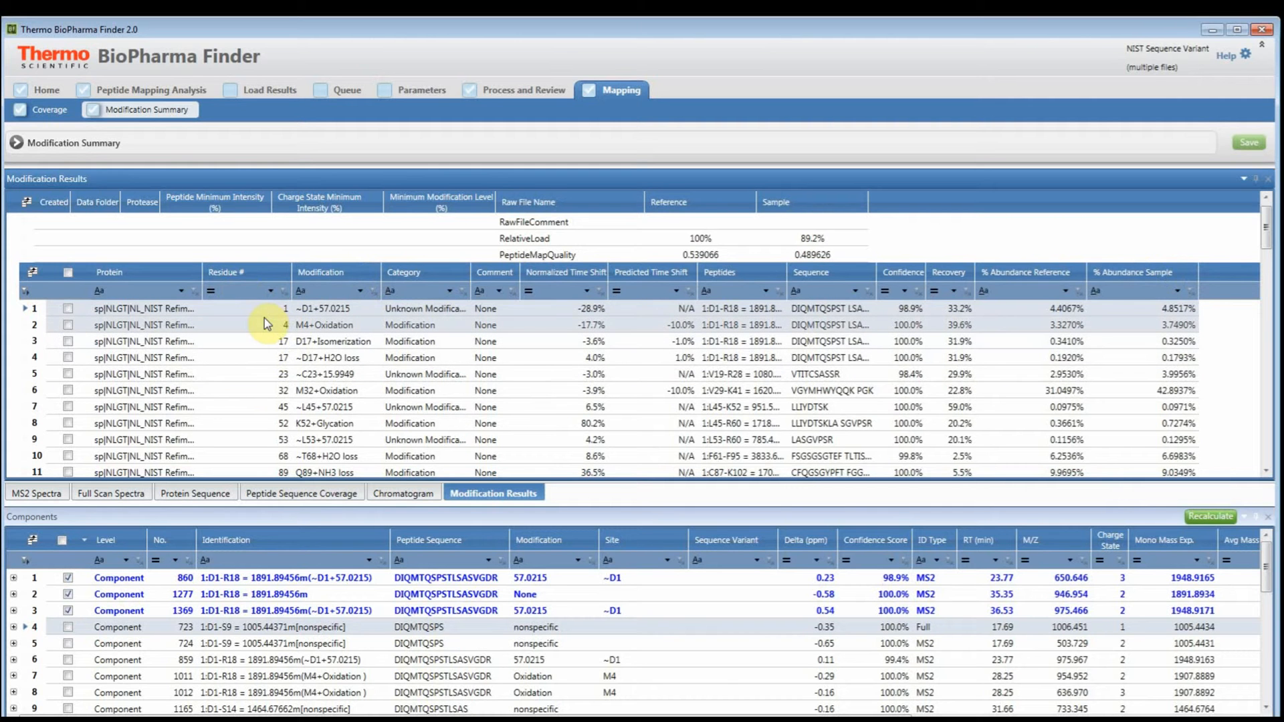
- Select the M4+Oxidation modification and widen the Protein column of the modification results
click(298, 329)
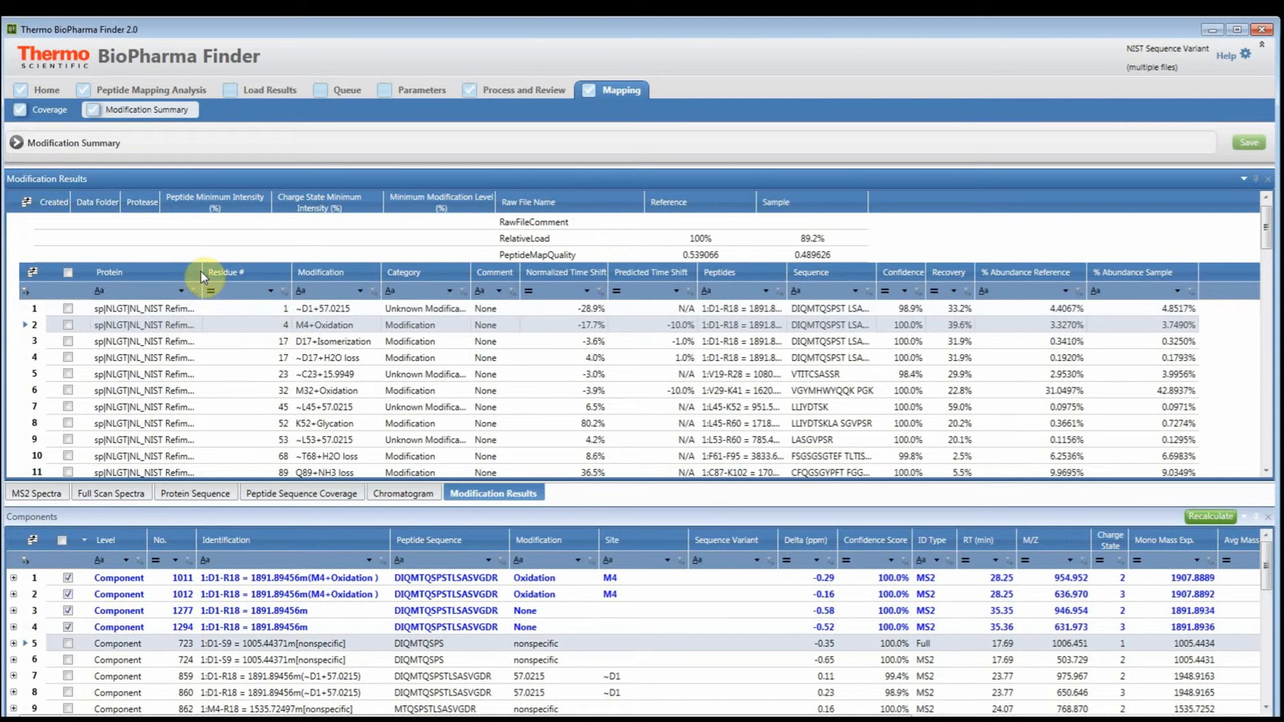
drag(203, 275, 242, 274)
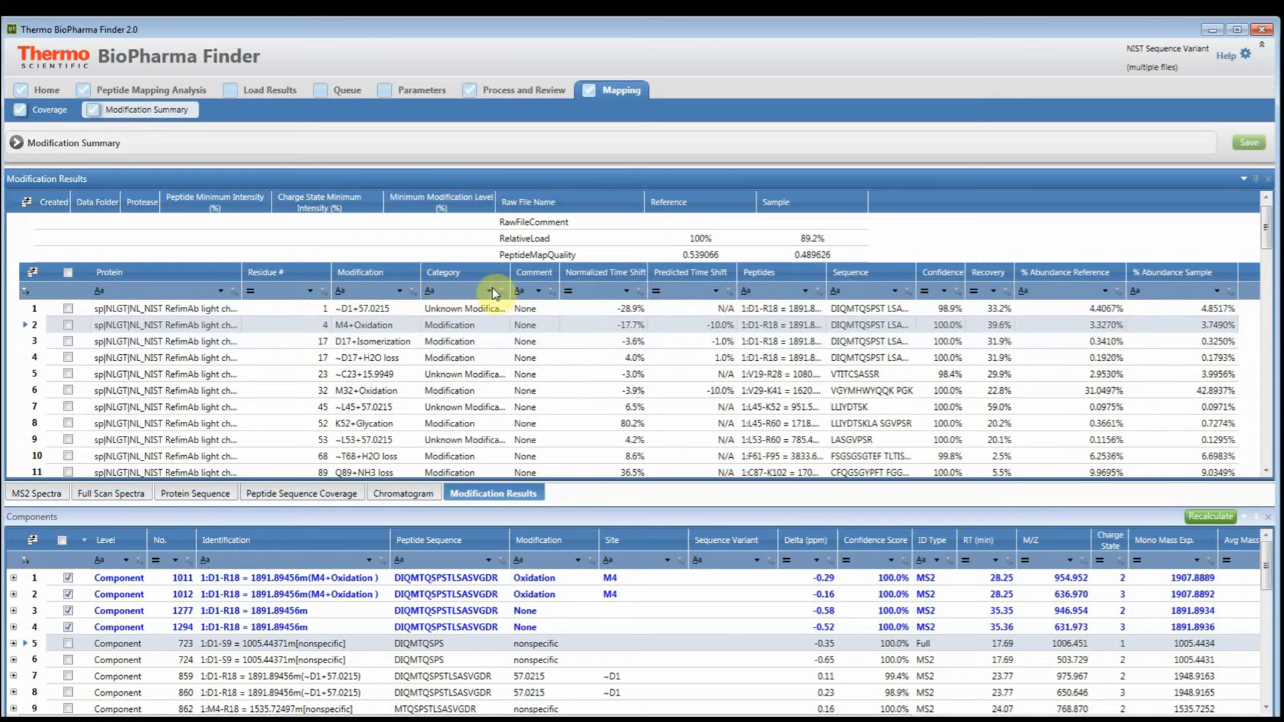
- Filter the modification results by category "se" and select the N157(N157S) sequence variant
click(439, 292)
text(se)
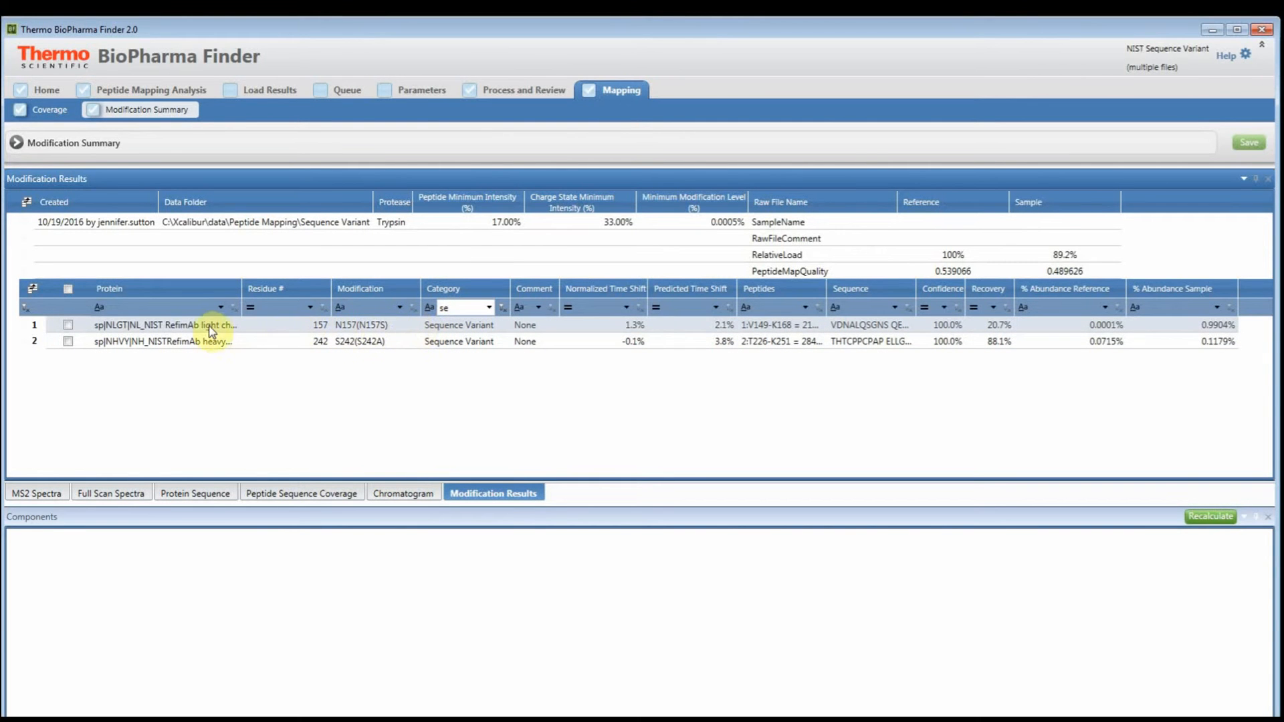
click(124, 331)
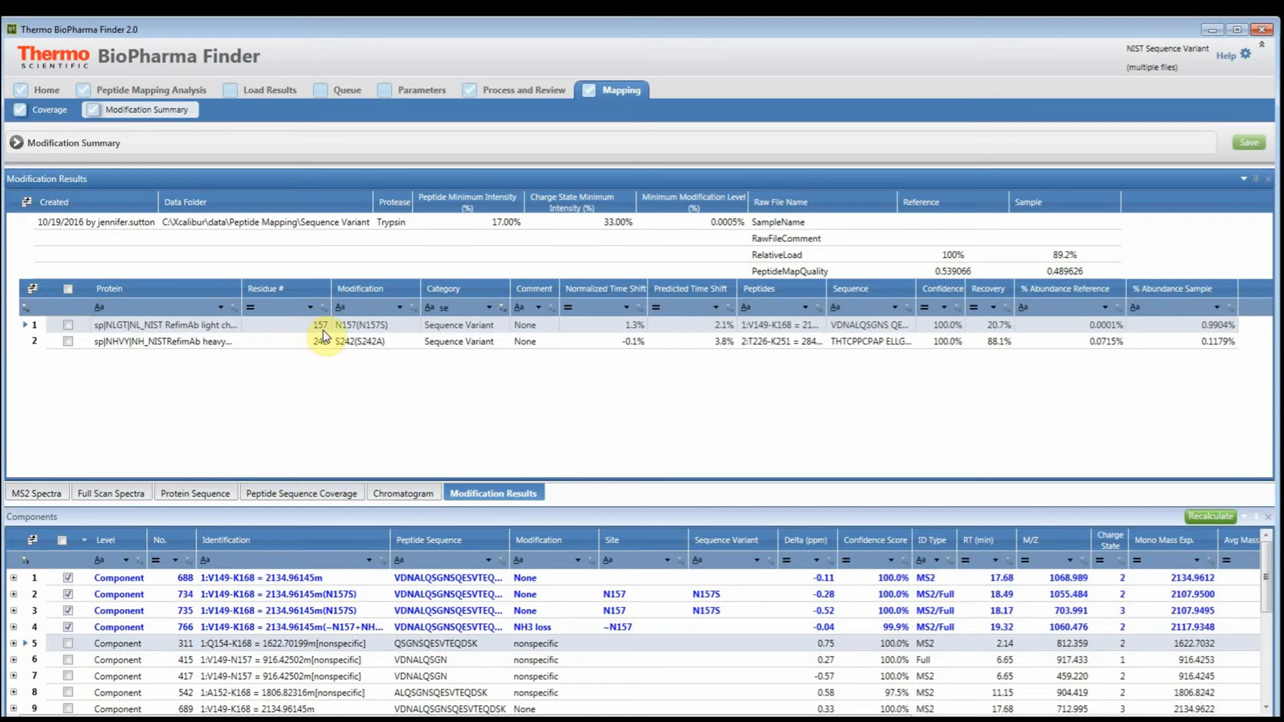
- Widen the Peptide Sequence and Identification columns of the components table and review its reference and sample MS area columns
scroll(331, 696, down, 4)
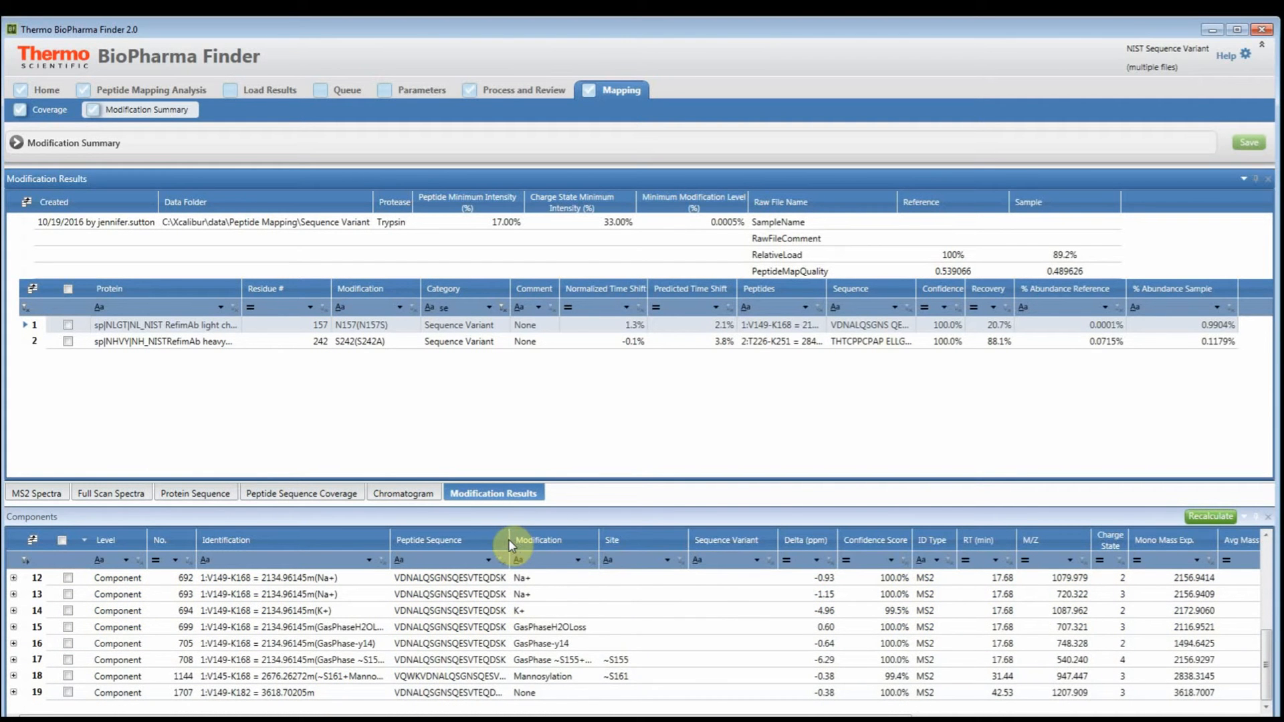
drag(508, 539, 595, 538)
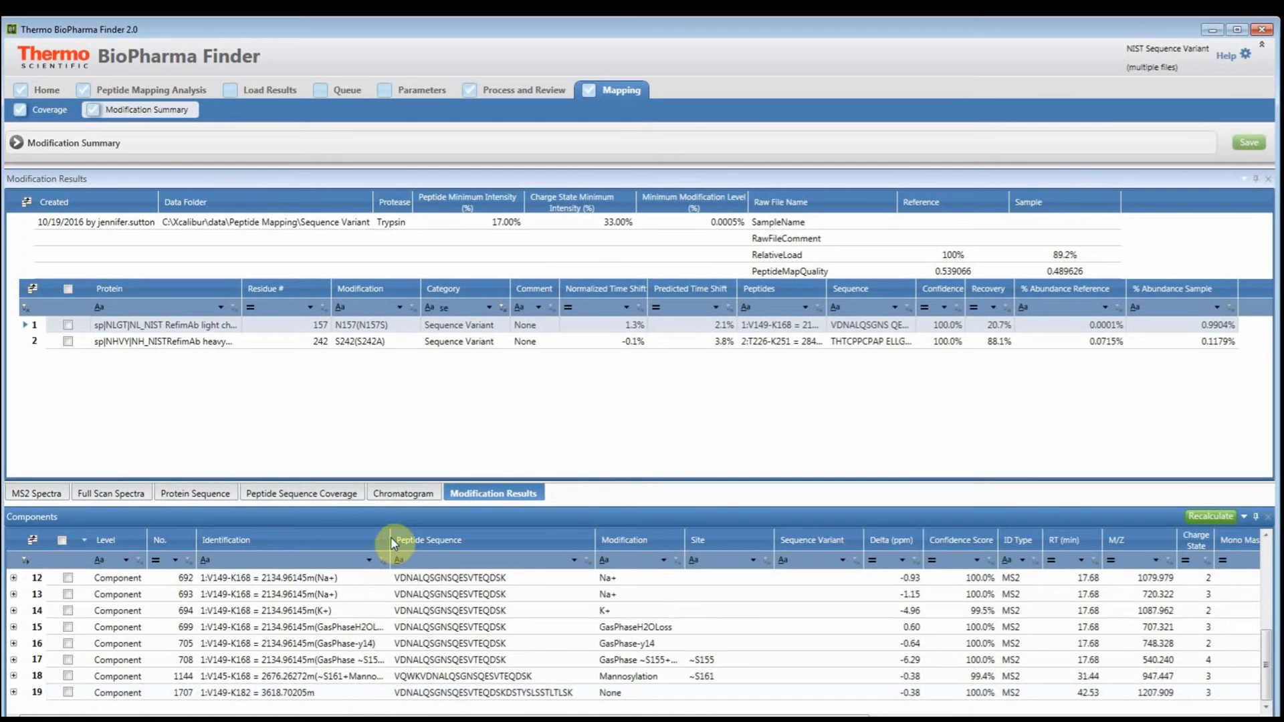
drag(391, 536, 430, 536)
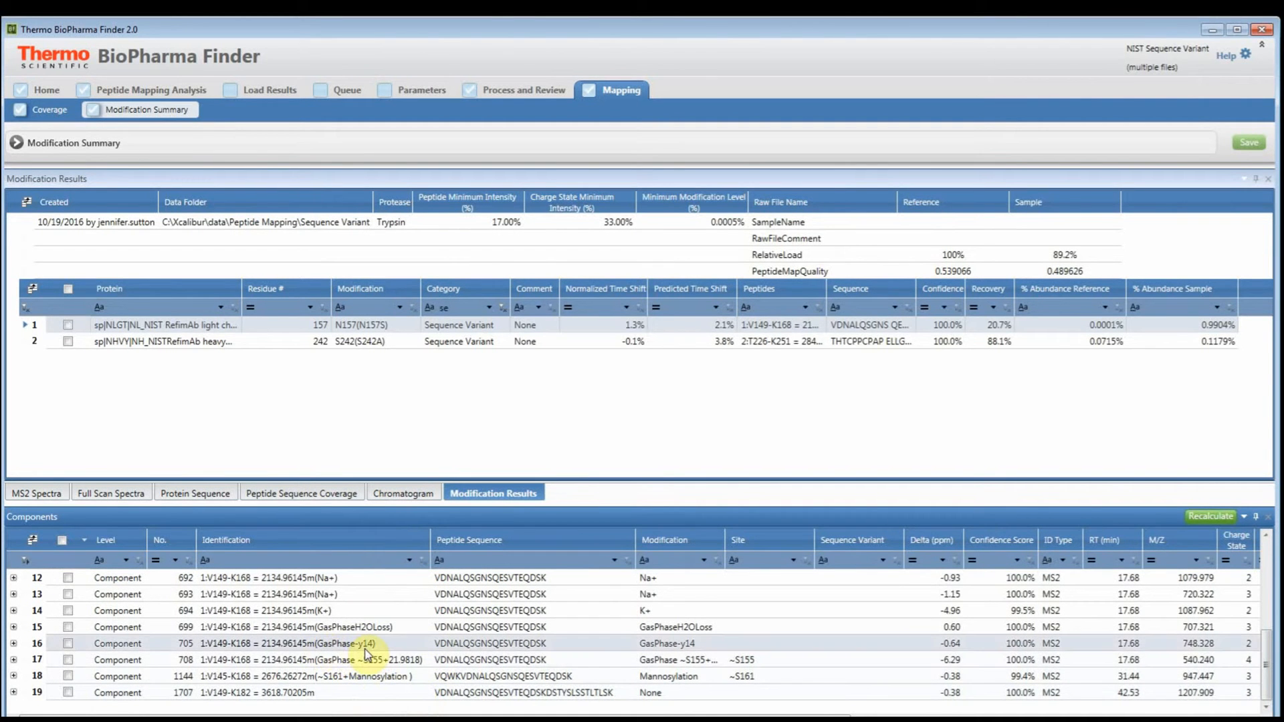
scroll(370, 648, up, 6)
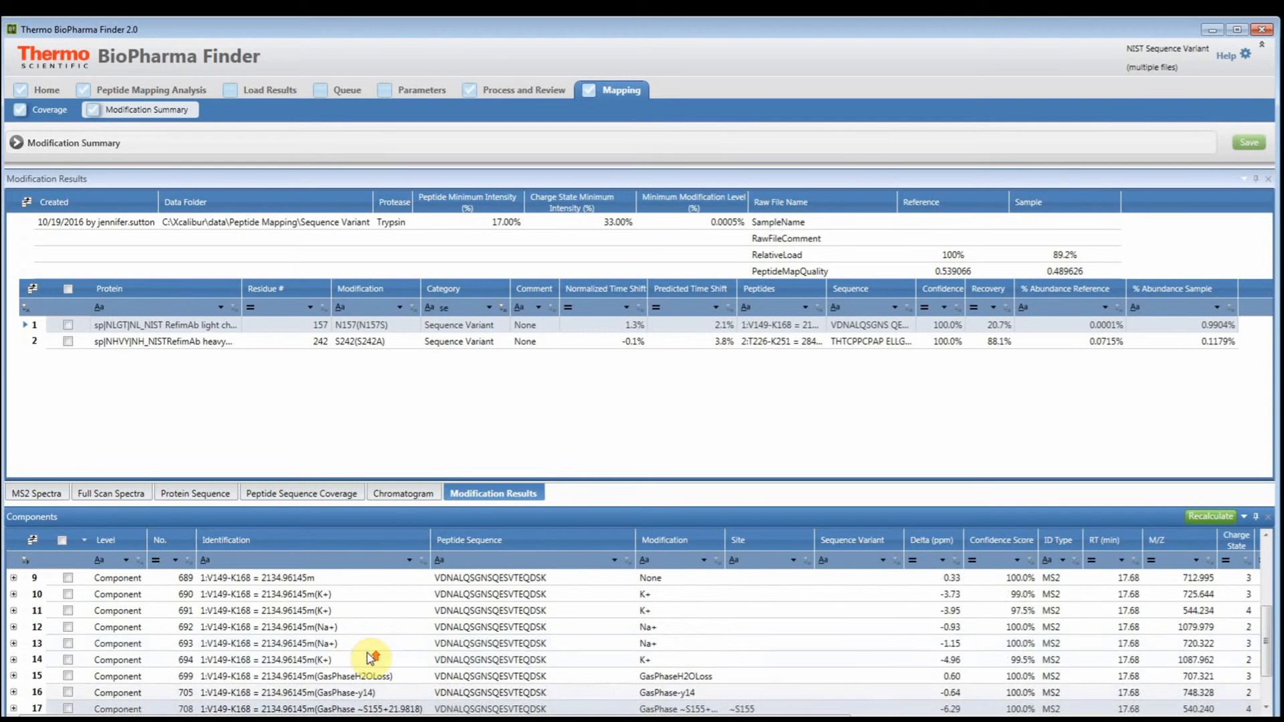
scroll(328, 658, up, 5)
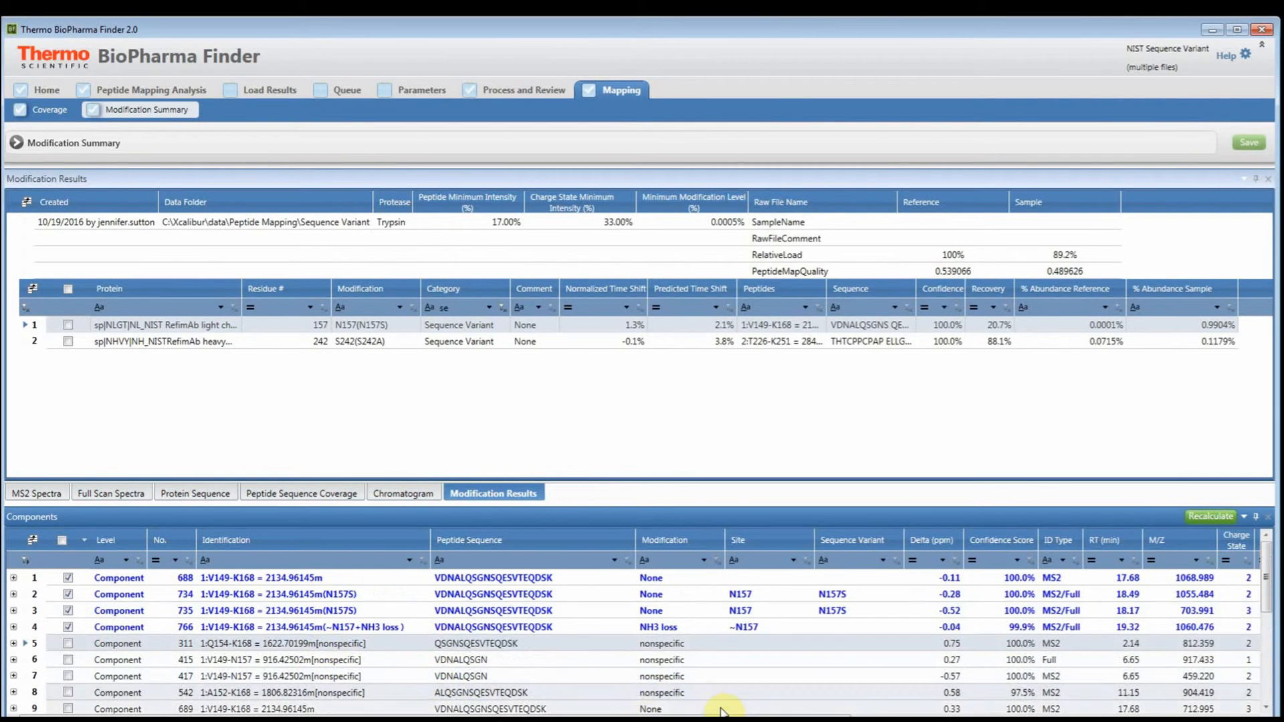
drag(792, 719, 1160, 671)
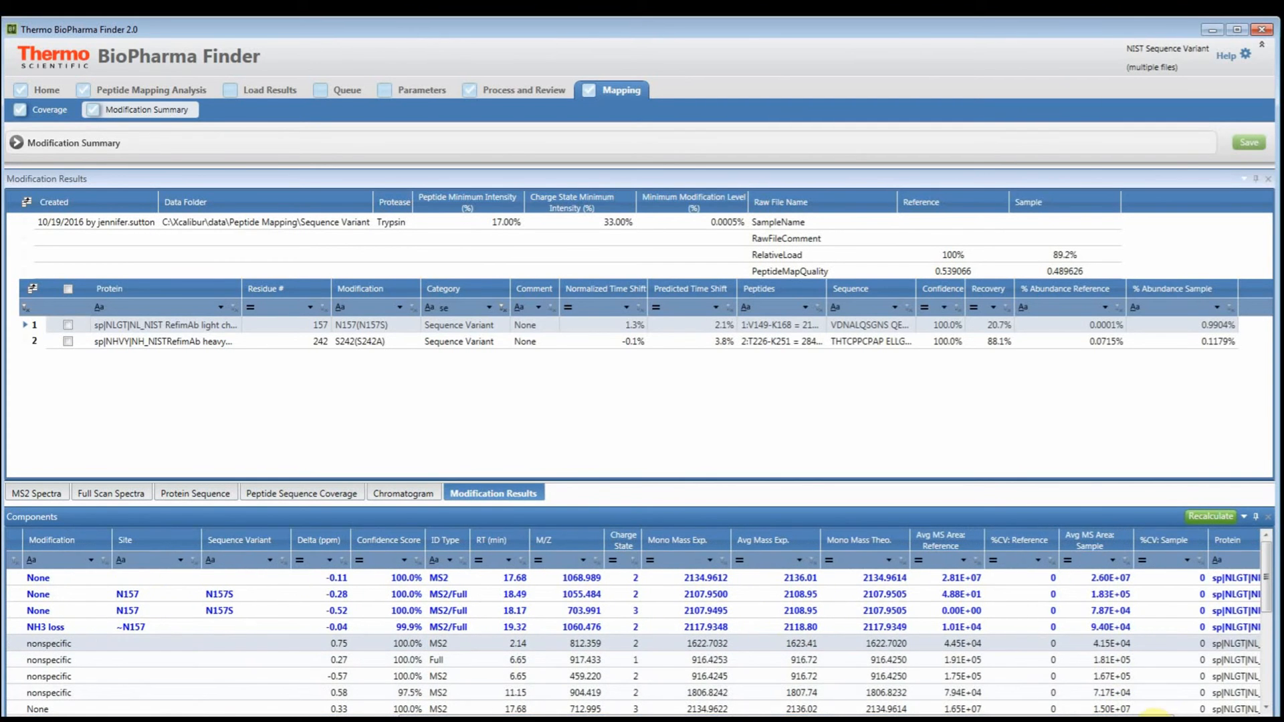
drag(1016, 717, 401, 714)
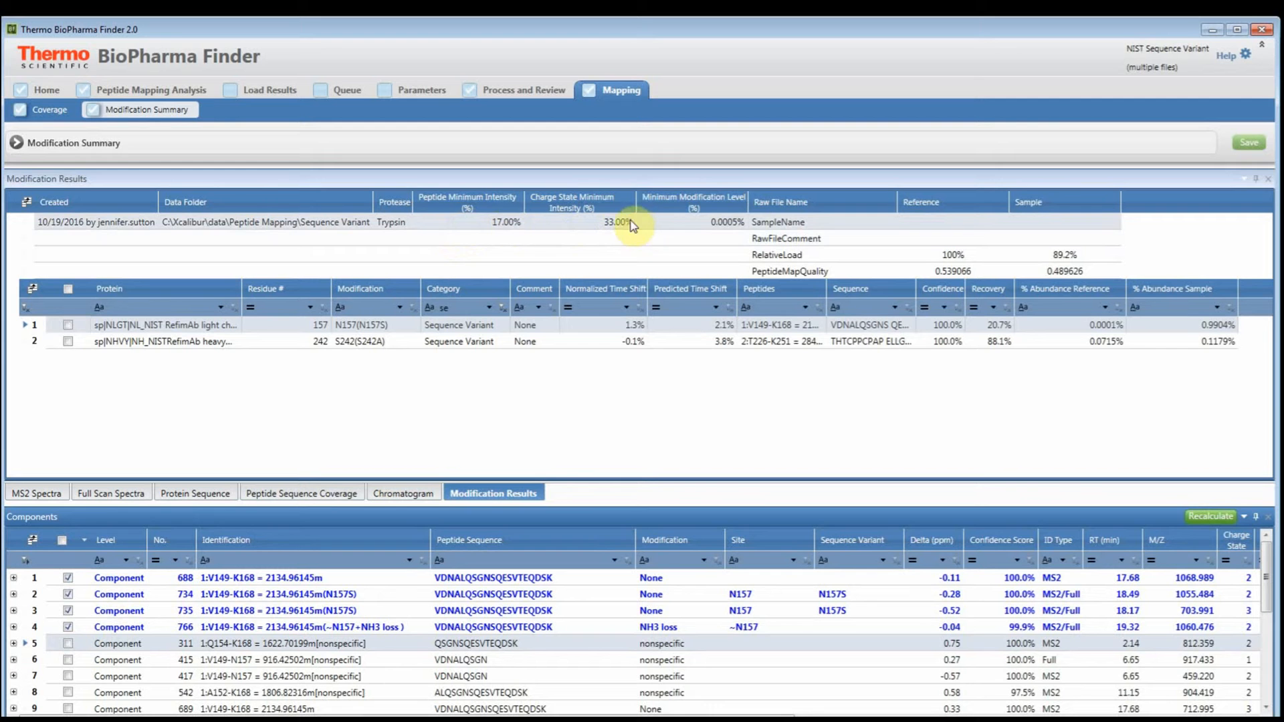
- Review the minimum intensity and modification level thresholds in the Summary Options and close the dialog
click(450, 225)
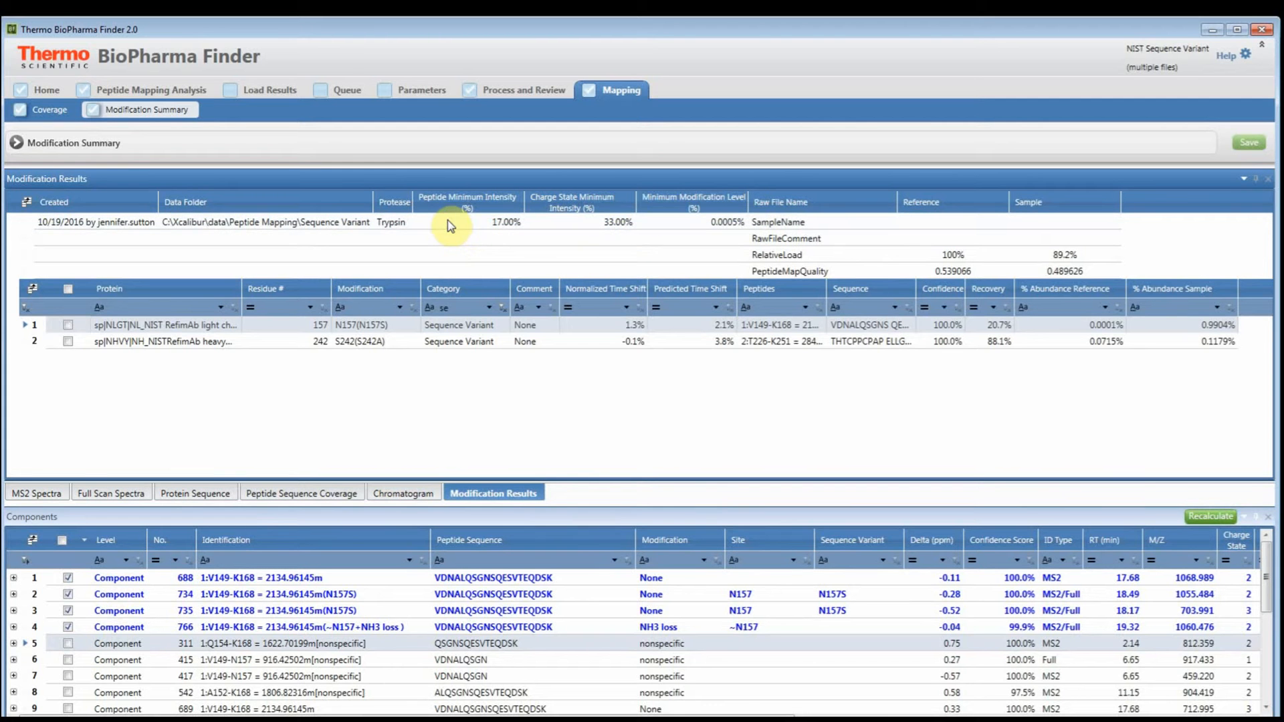
double_click(482, 233)
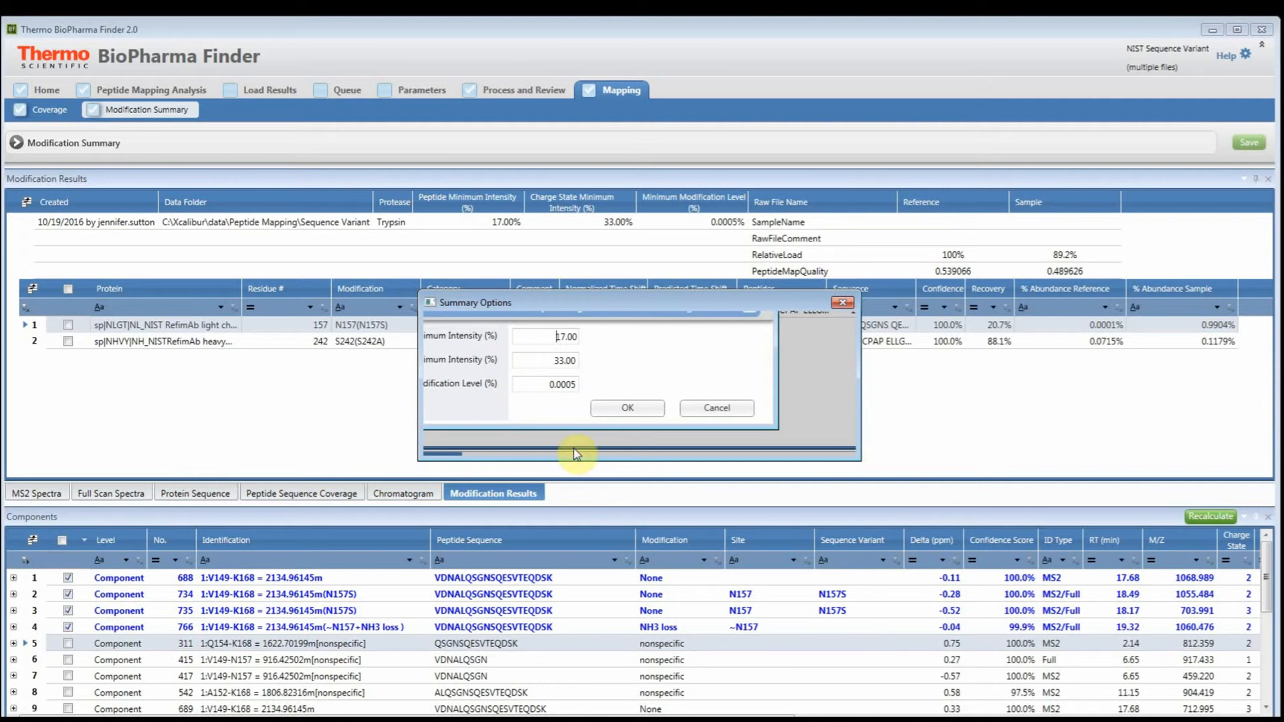
click(659, 411)
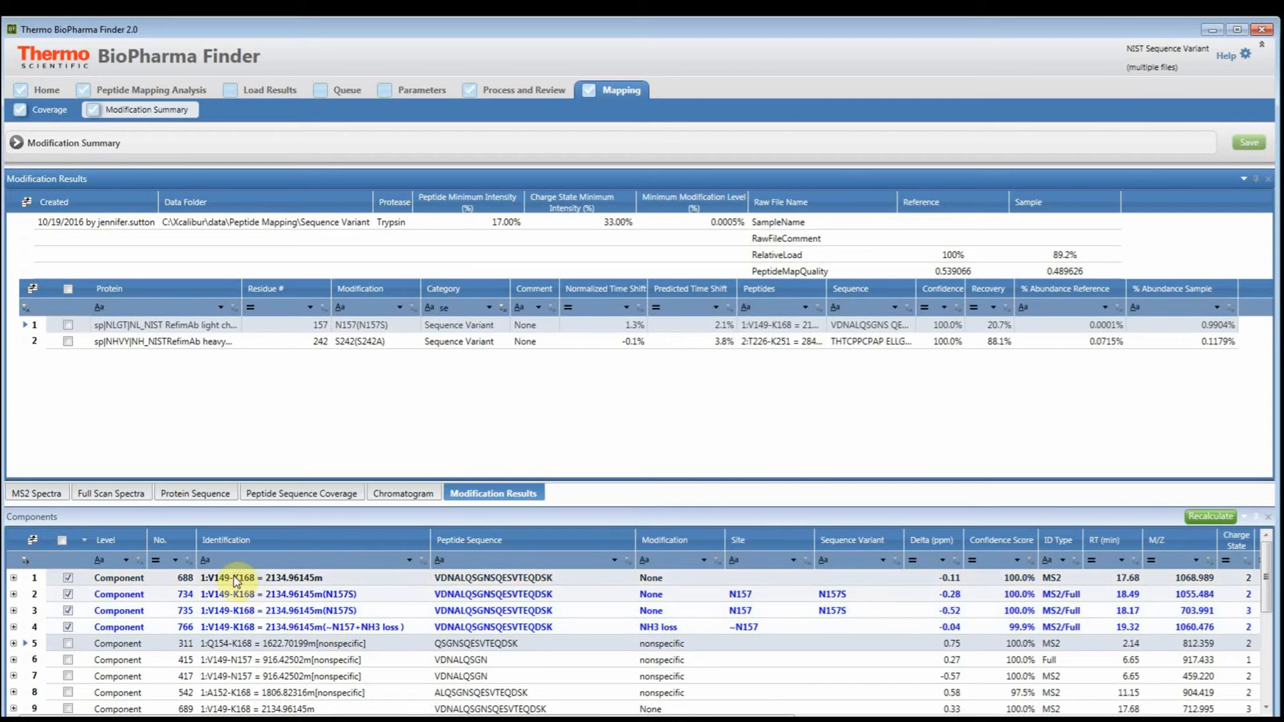
- Narrow the Identification column of the components table and compare the reference and sample MS areas of the N157 components
click(69, 627)
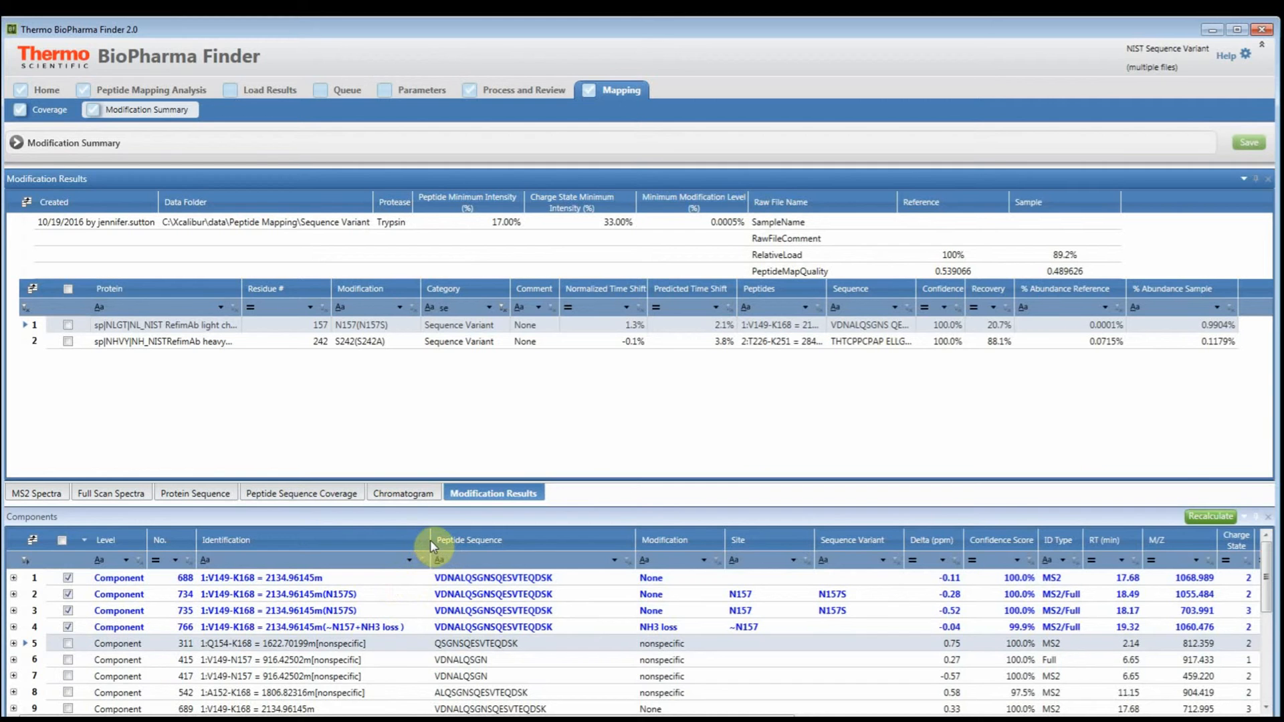
drag(430, 540, 372, 537)
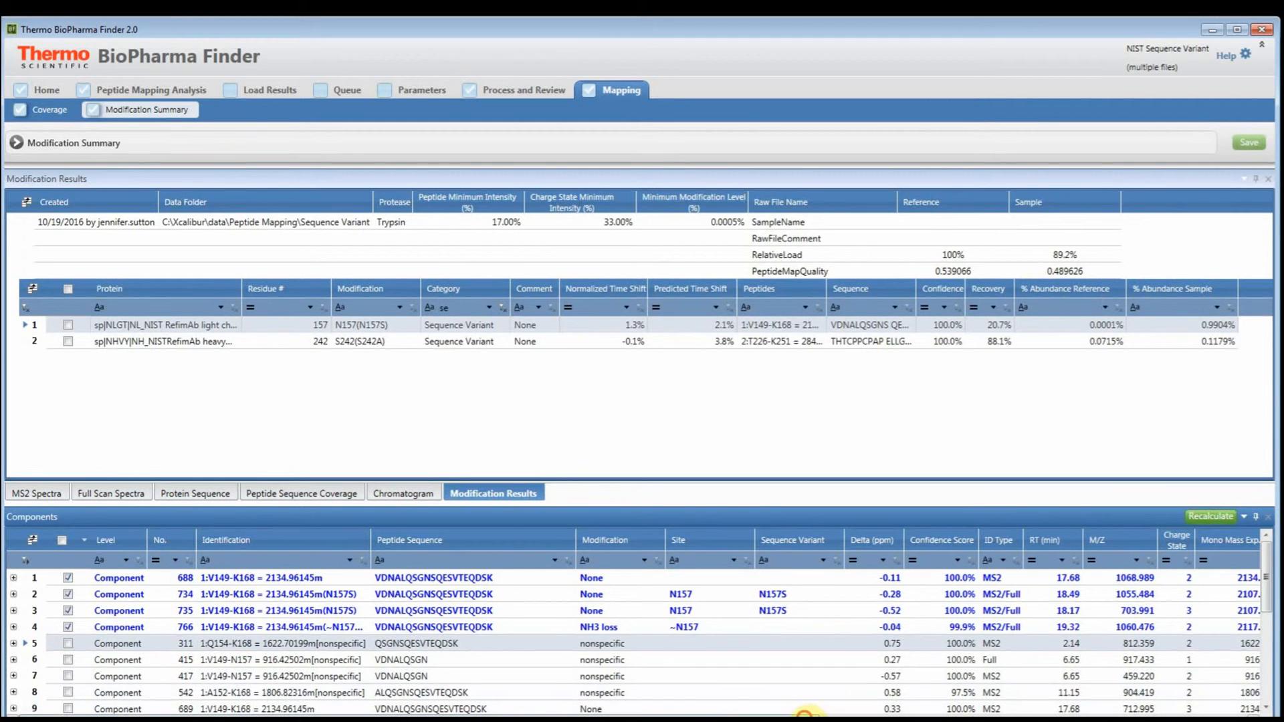
drag(804, 714, 1037, 716)
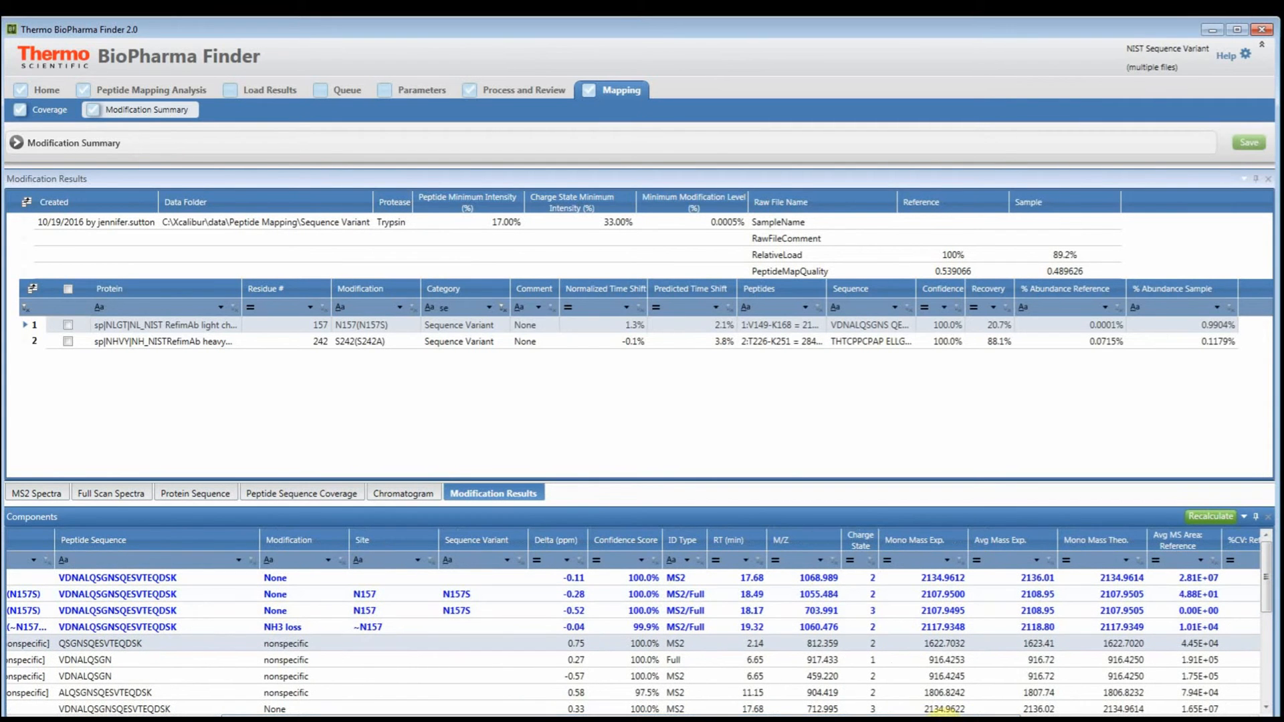
click(855, 714)
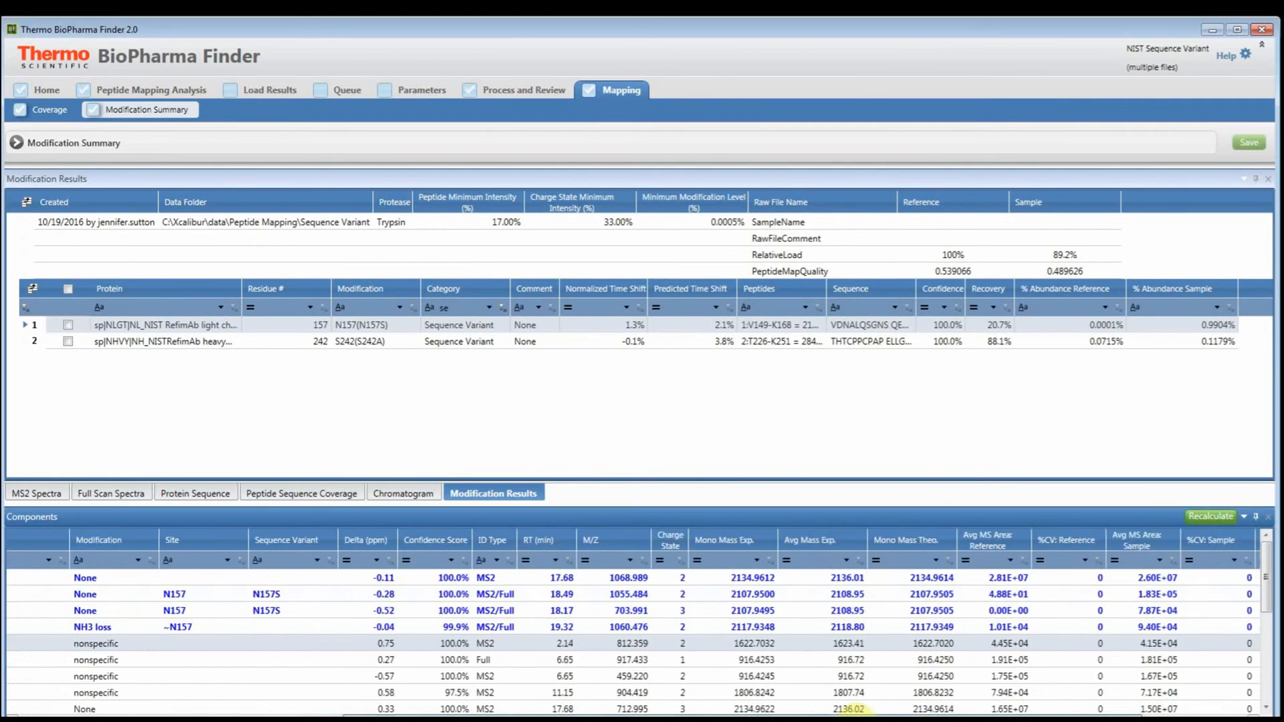
drag(853, 715, 335, 709)
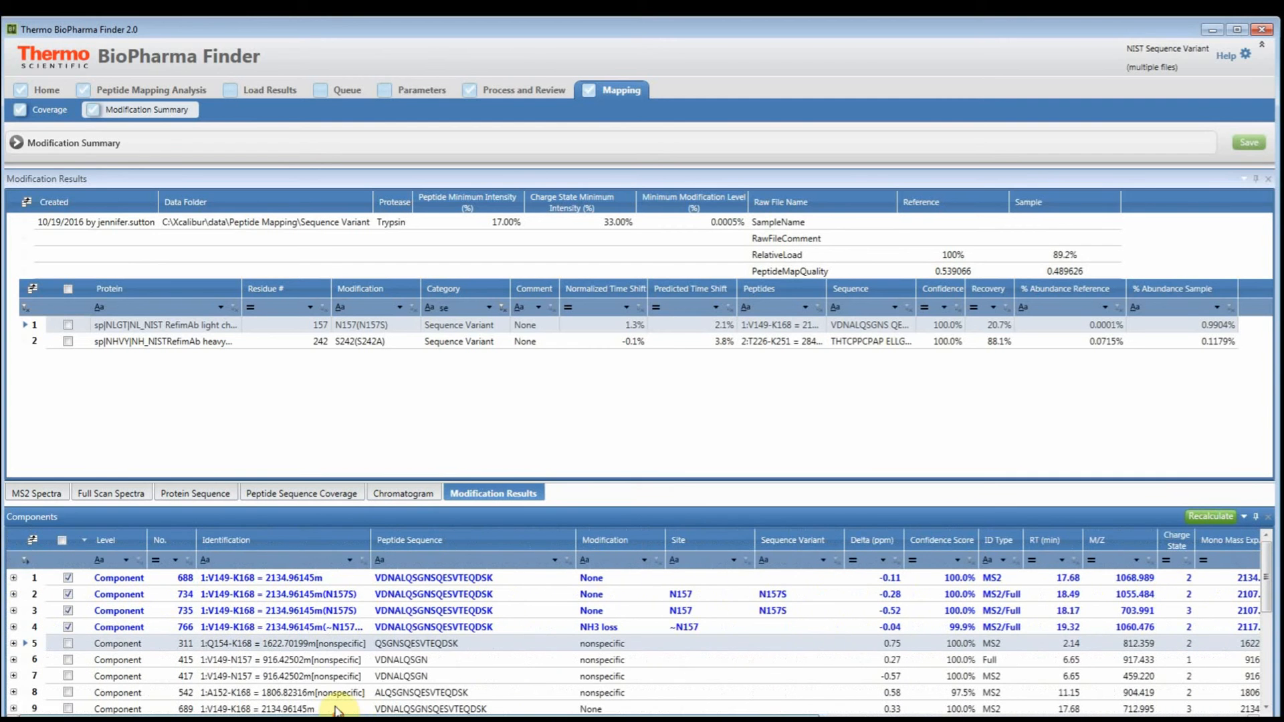
- Expand native component 688 to examine its Reference.raw and Sample.raw MS areas, and collapse it again
click(13, 577)
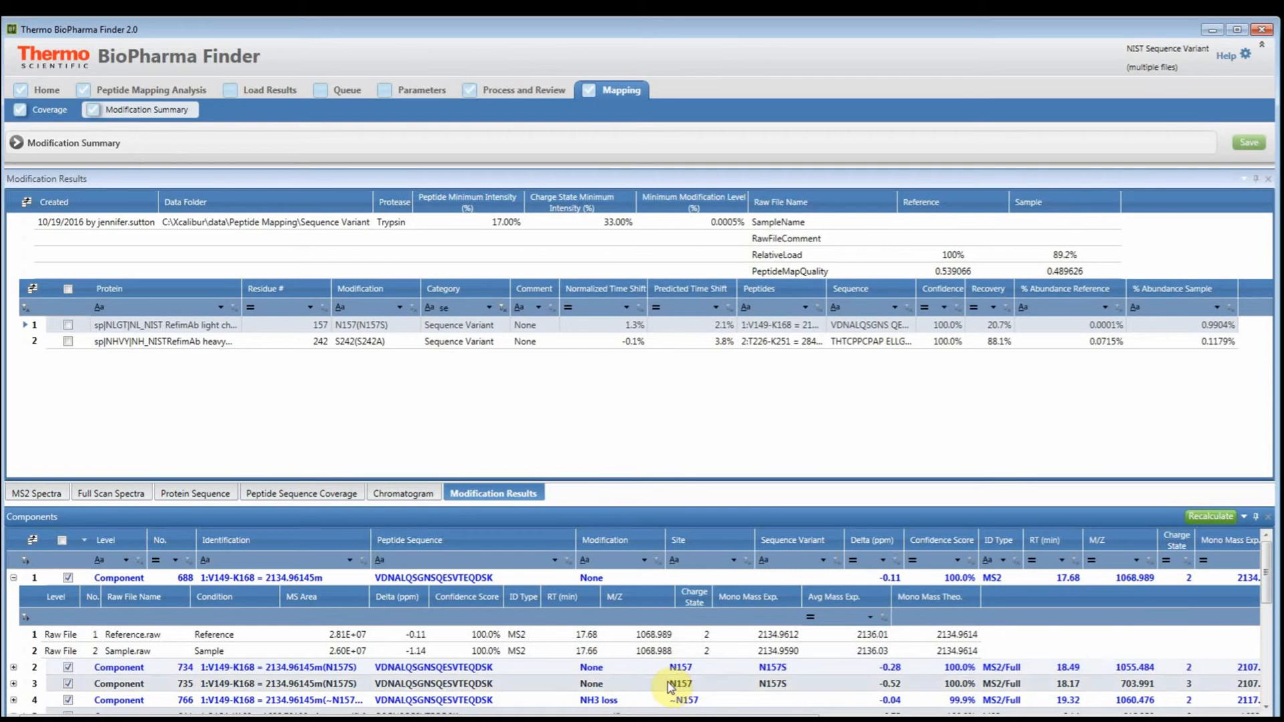
scroll(674, 700, down, 1)
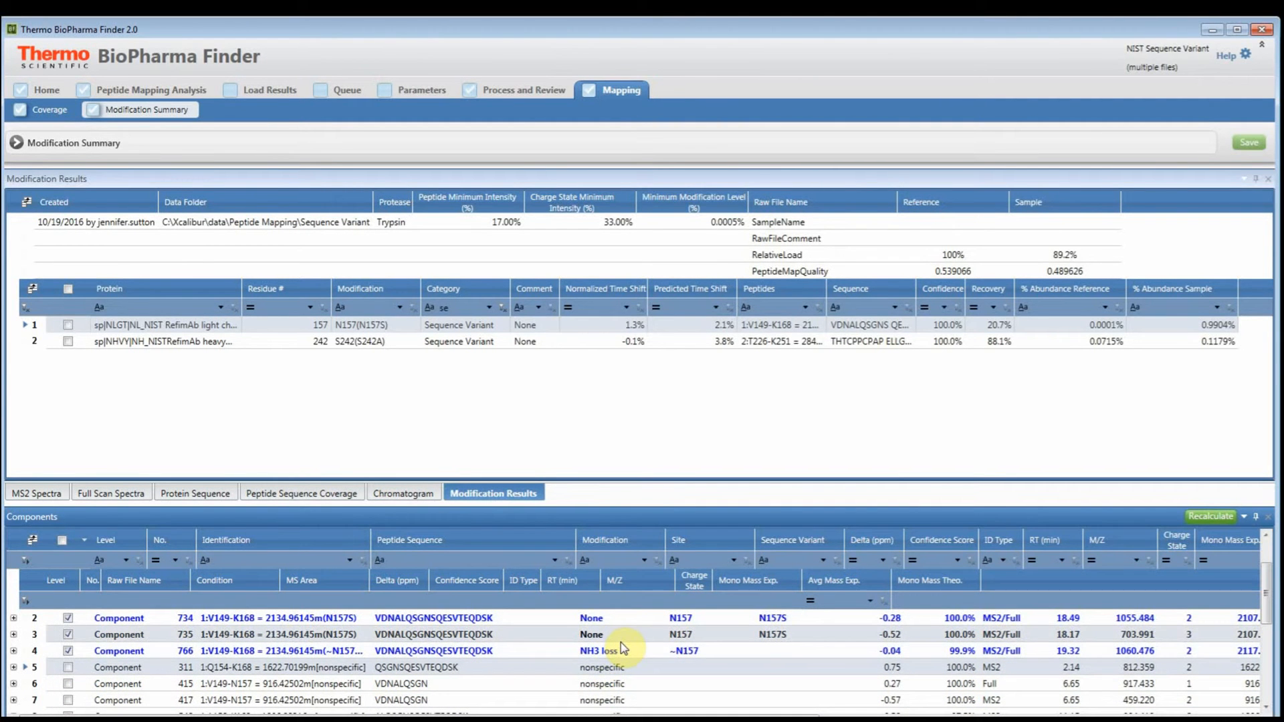
scroll(625, 650, up, 1)
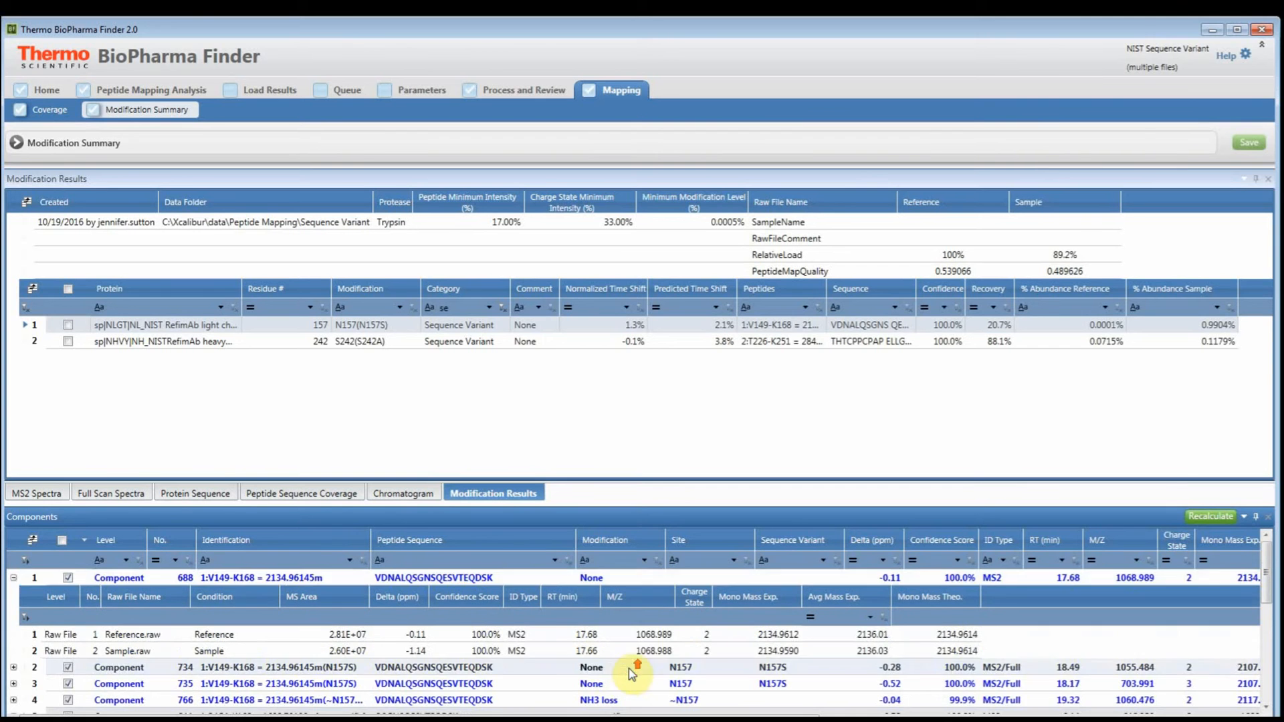
click(13, 579)
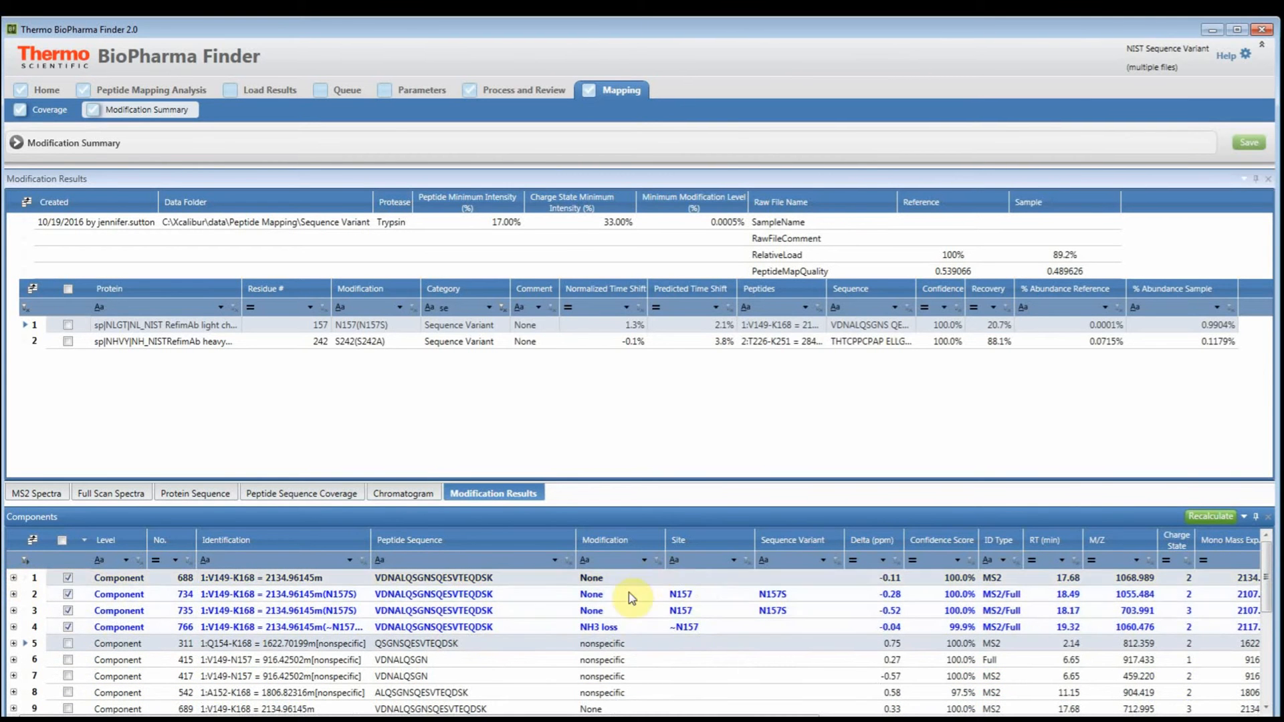
click(623, 628)
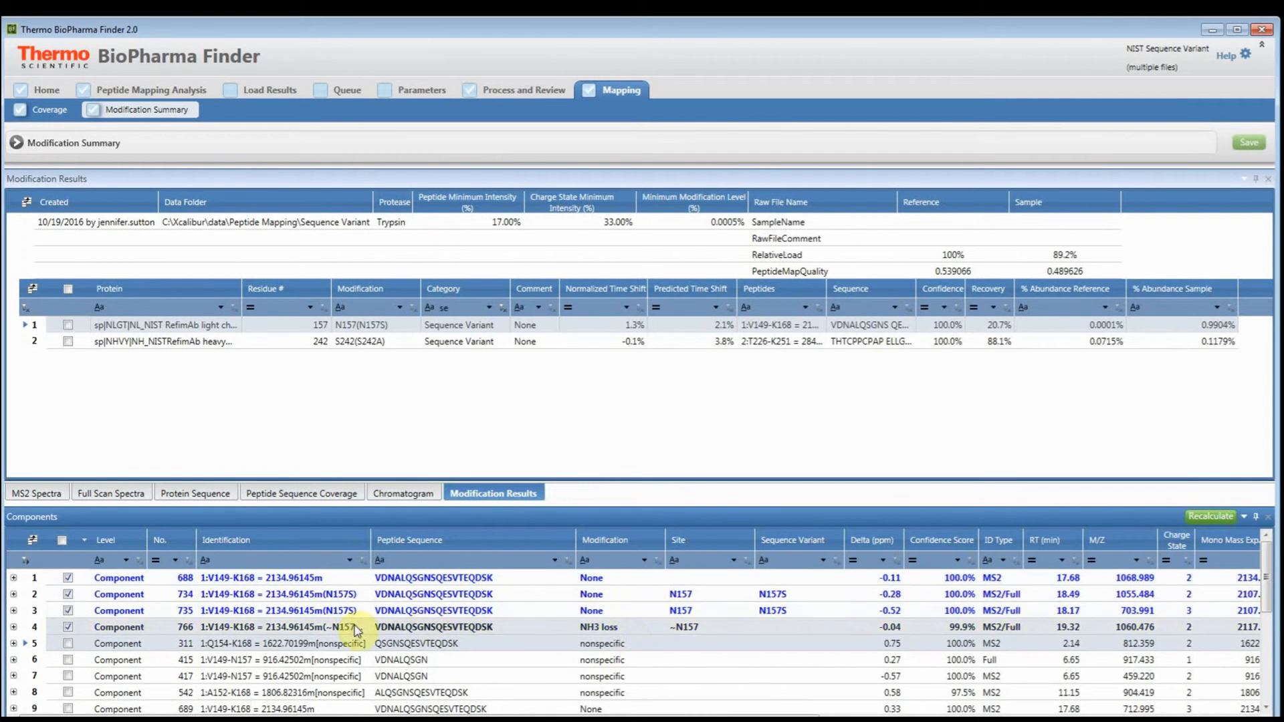
click(14, 578)
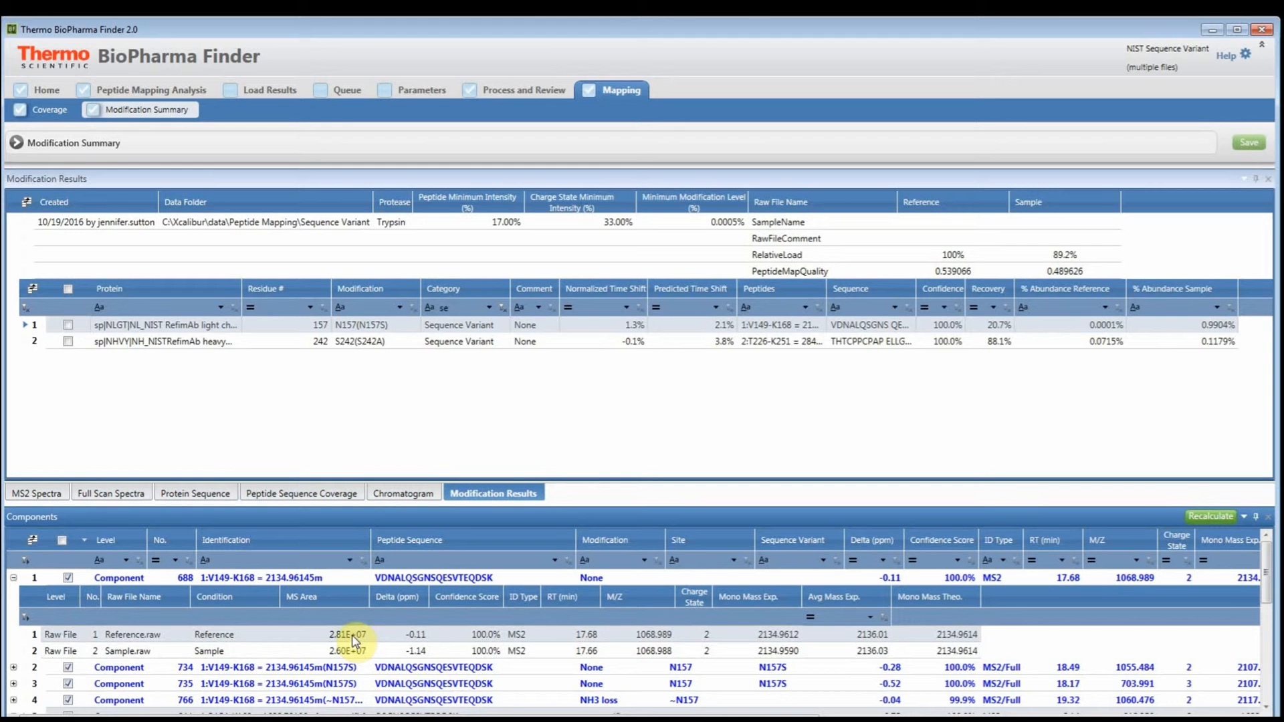
click(14, 578)
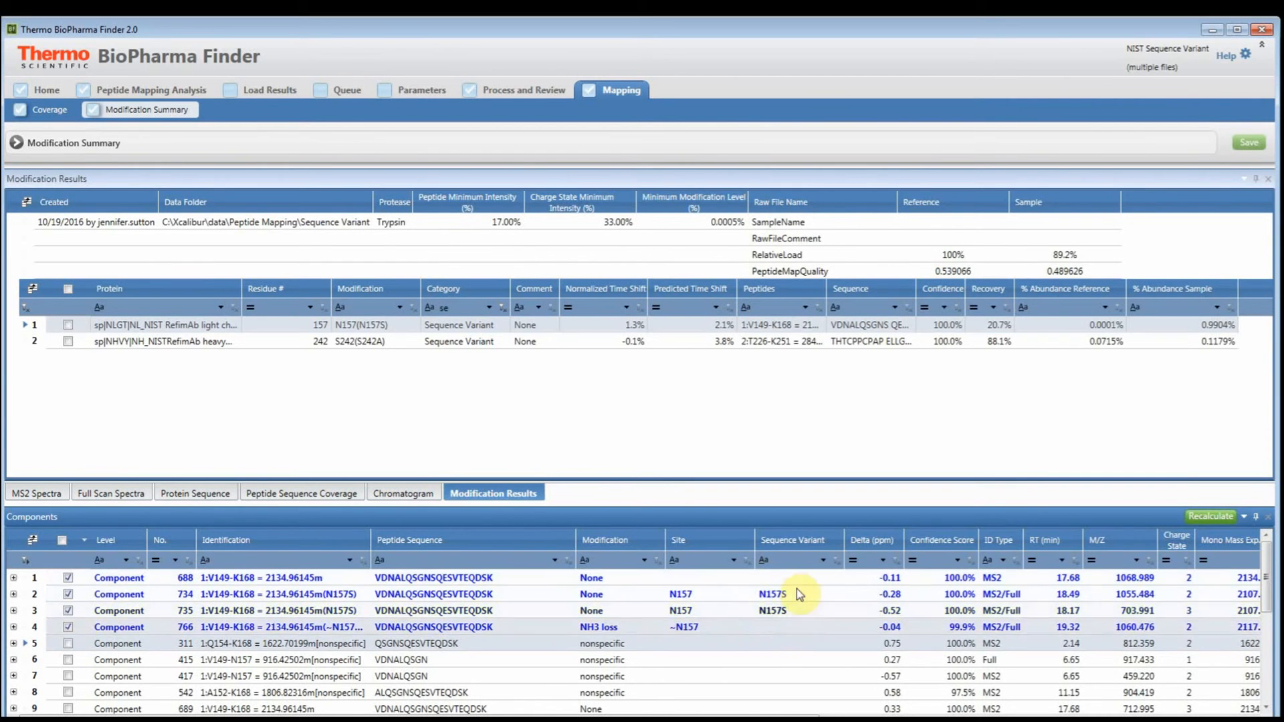
- Exclude NH3 loss component 766 and N157S component 735 from the checked components of the N157S variant
click(604, 595)
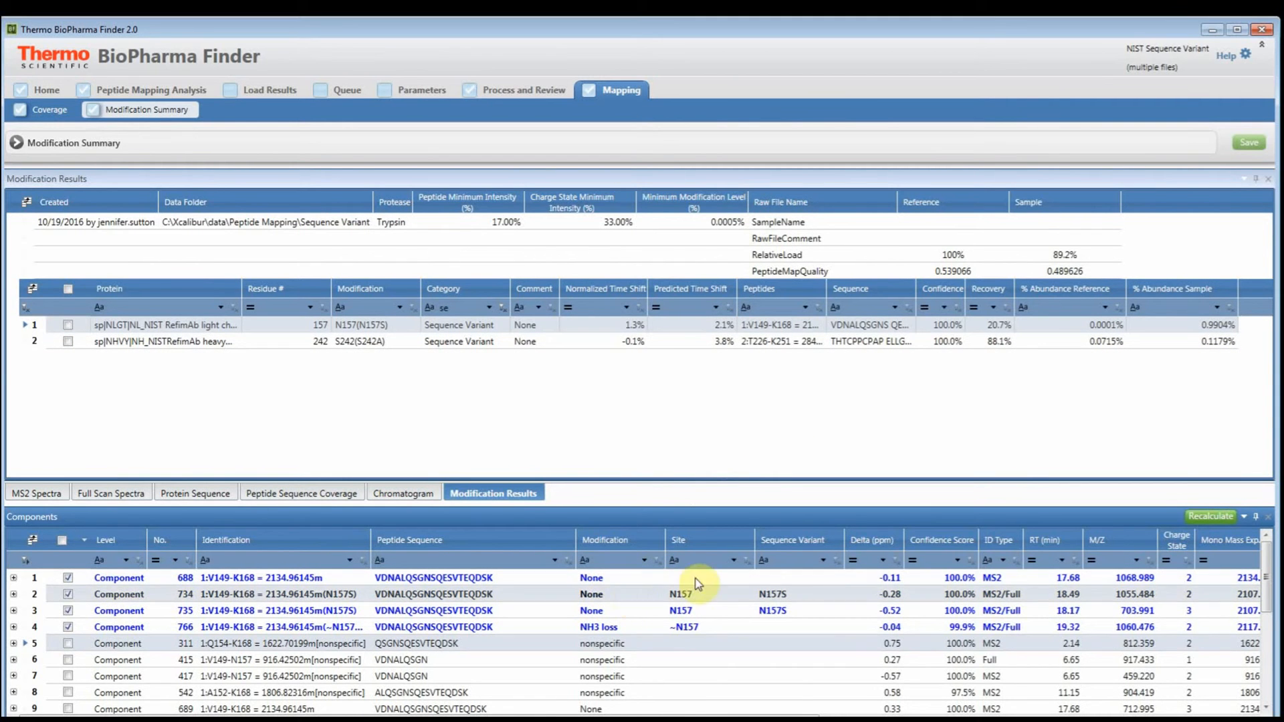
click(638, 610)
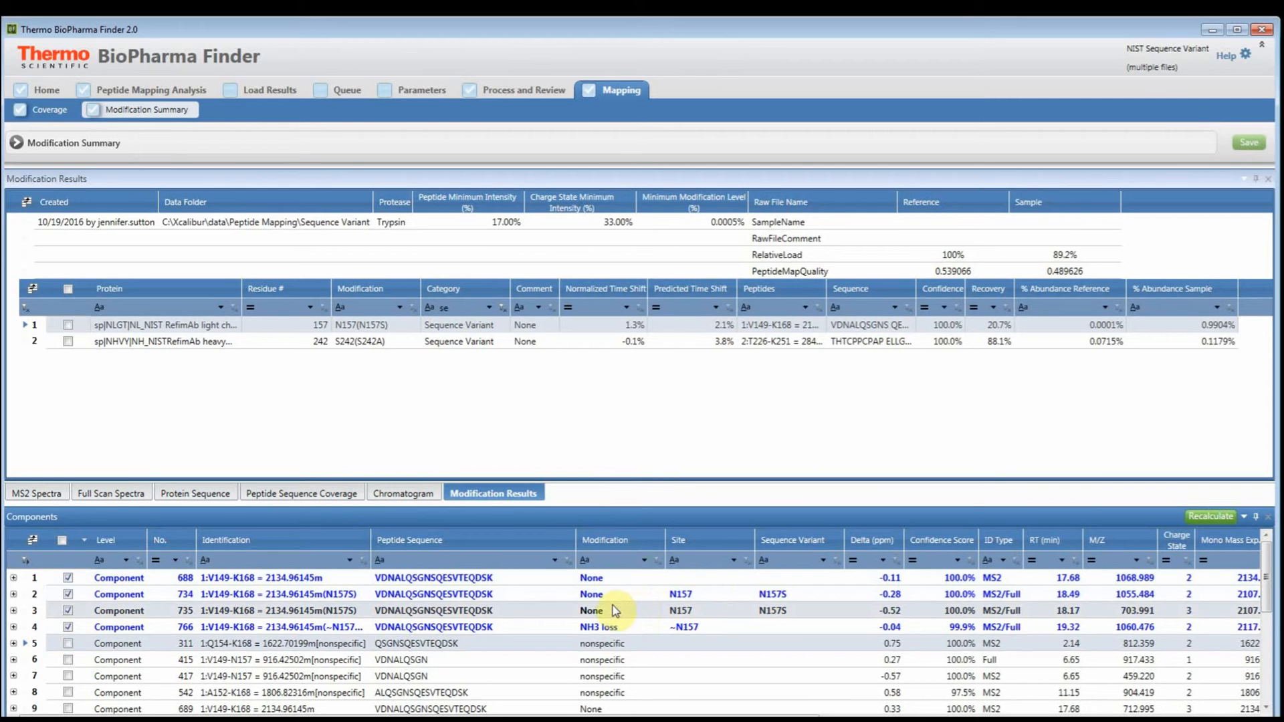
click(87, 632)
click(67, 628)
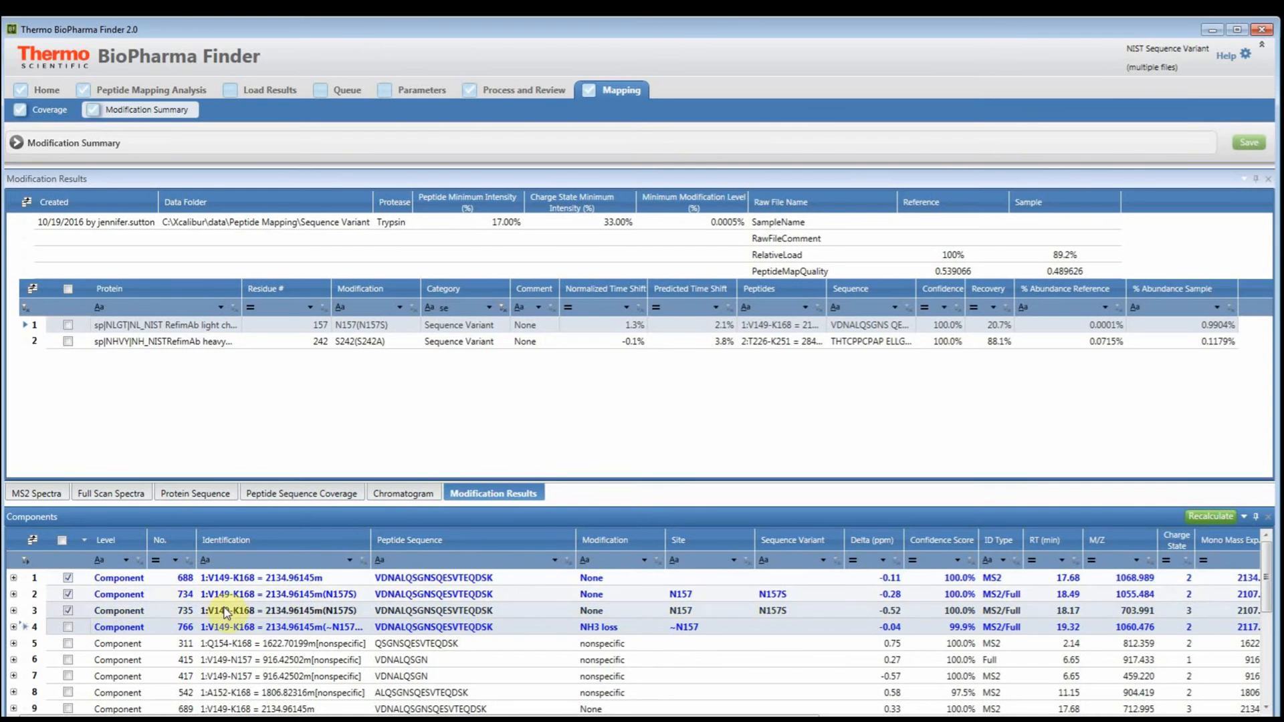
click(69, 611)
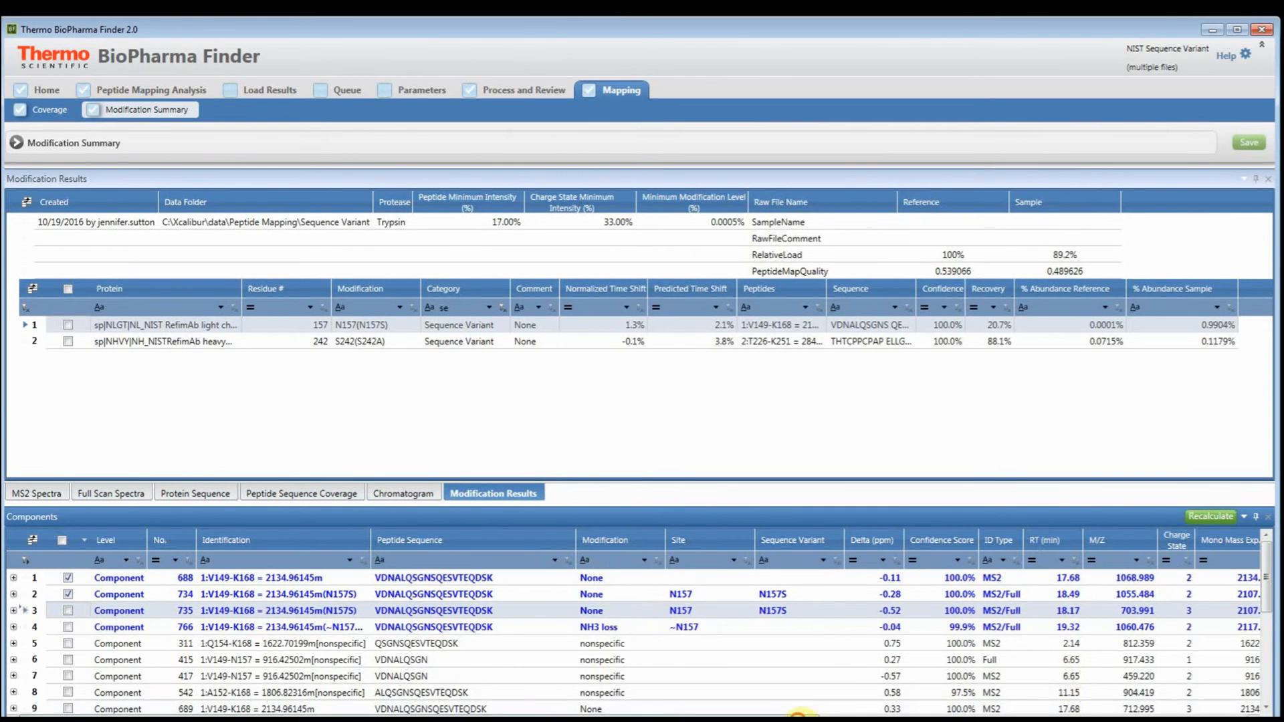
- Sort the components by average reference MS area in descending order and locate N157S component 734 among them
drag(805, 716, 1172, 716)
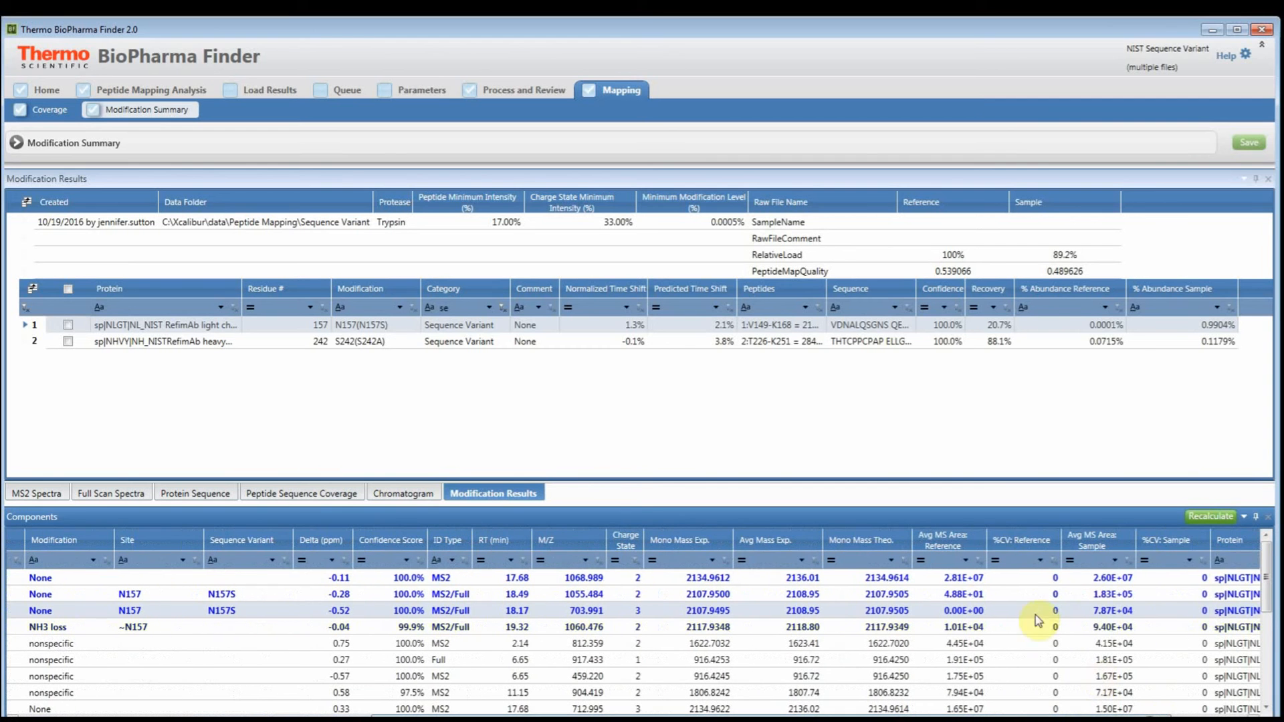
click(969, 536)
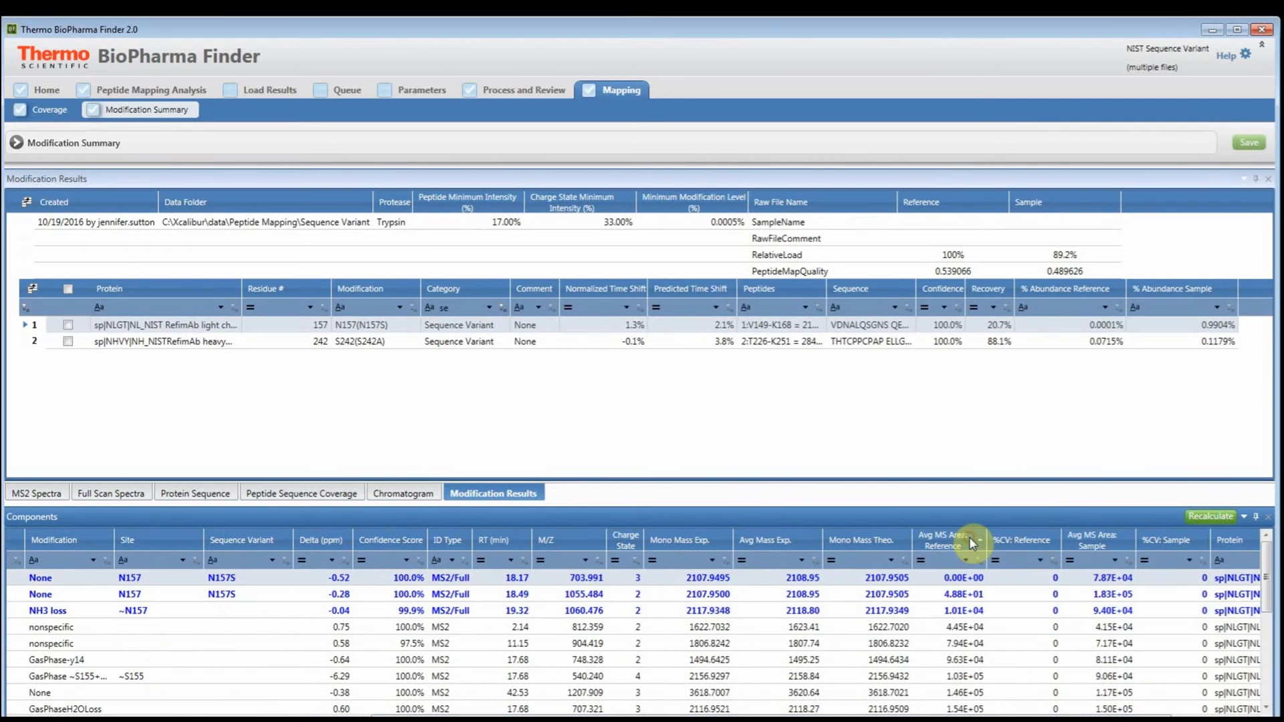
click(969, 611)
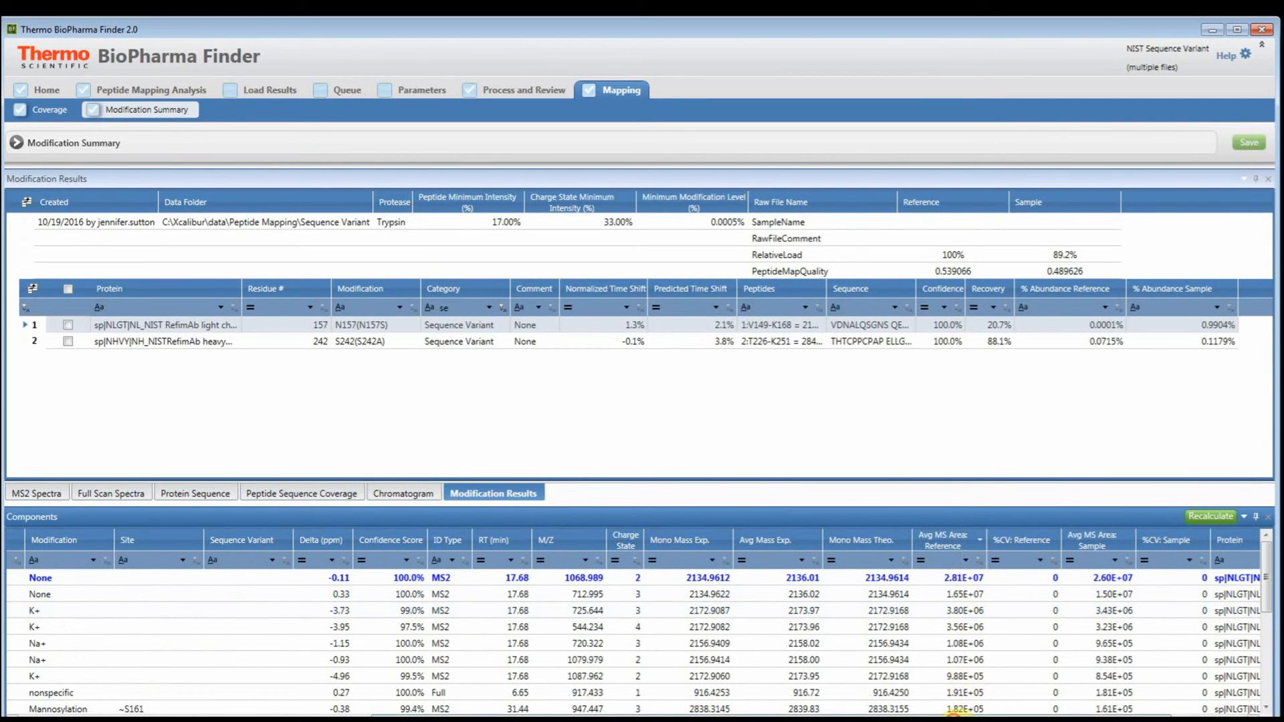
drag(929, 717, 683, 717)
click(611, 582)
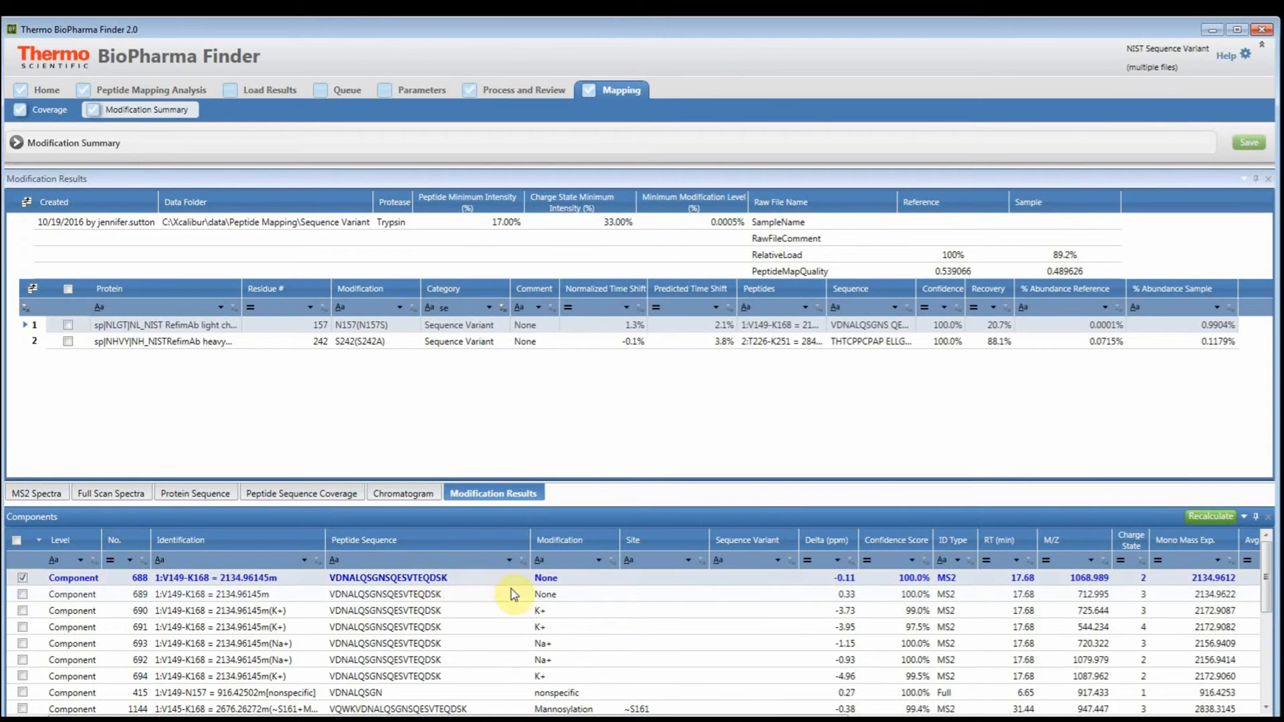
scroll(511, 588, down, 5)
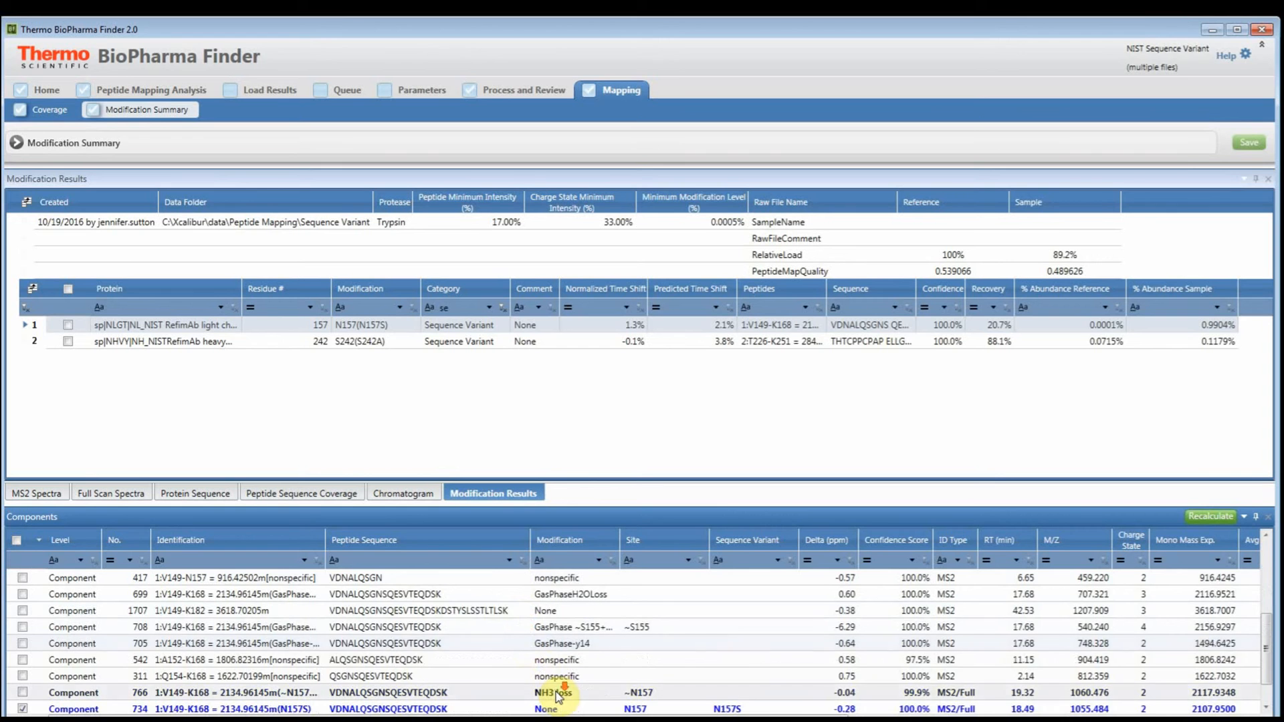
scroll(562, 675, down, 1)
click(603, 677)
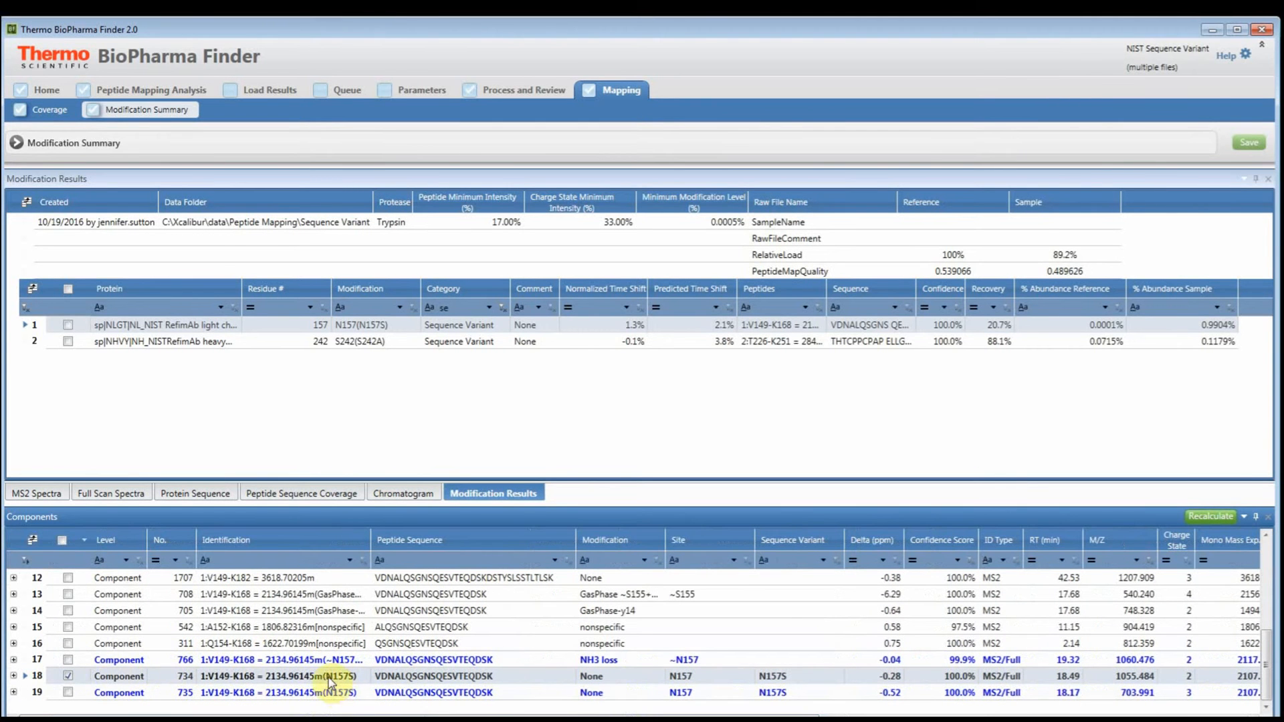
- List the checked components first, recalculate the N157S abundance from components 688 and 734, and inspect its customized sample abundance
click(78, 541)
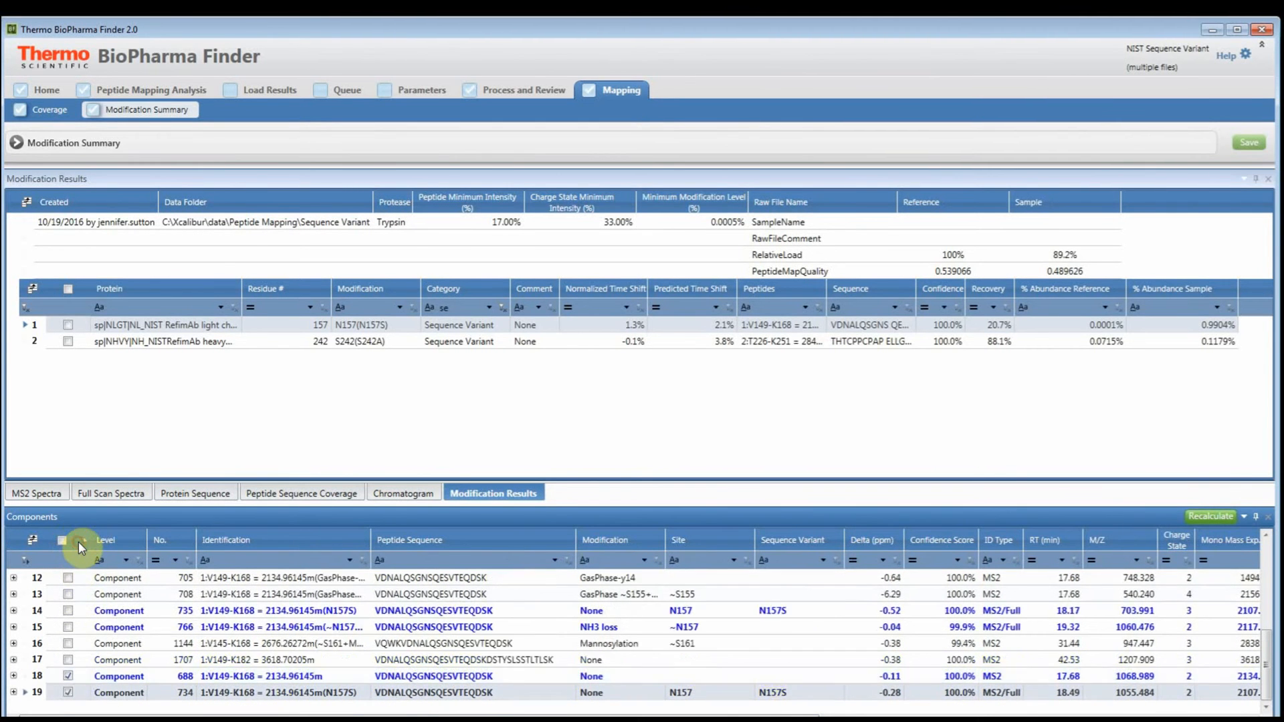
click(79, 541)
scroll(167, 612, up, 4)
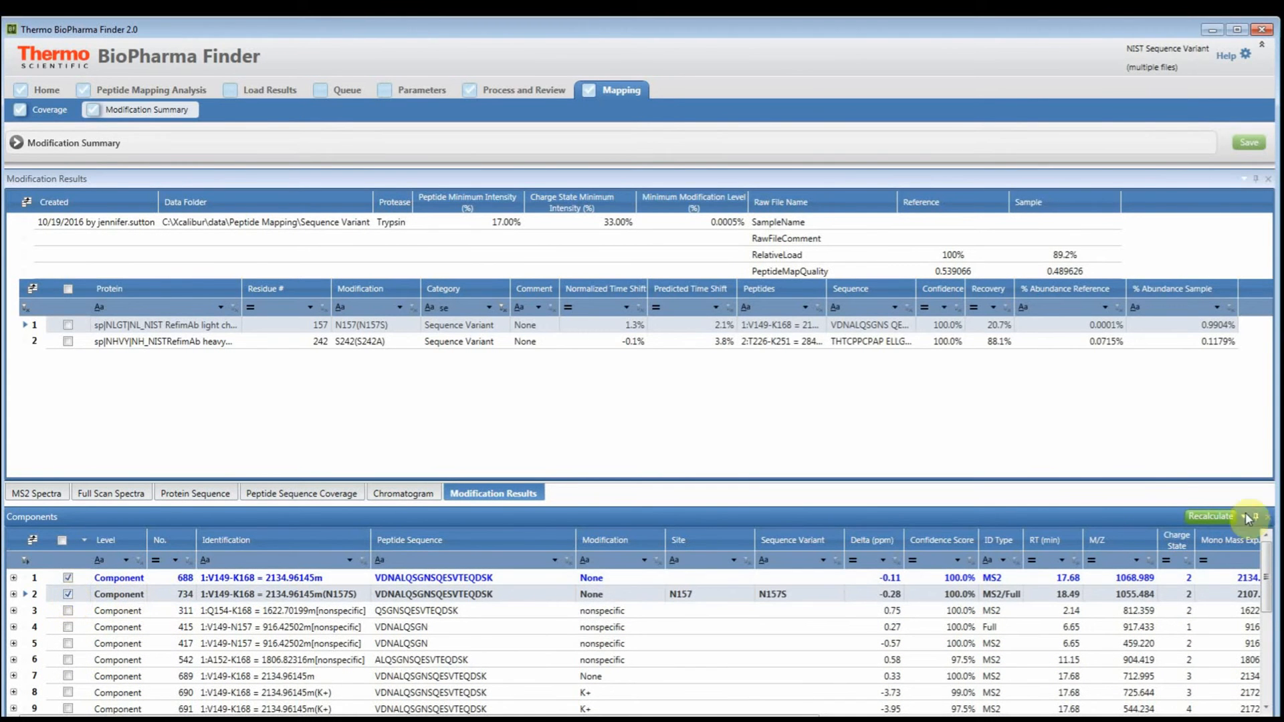
click(1208, 521)
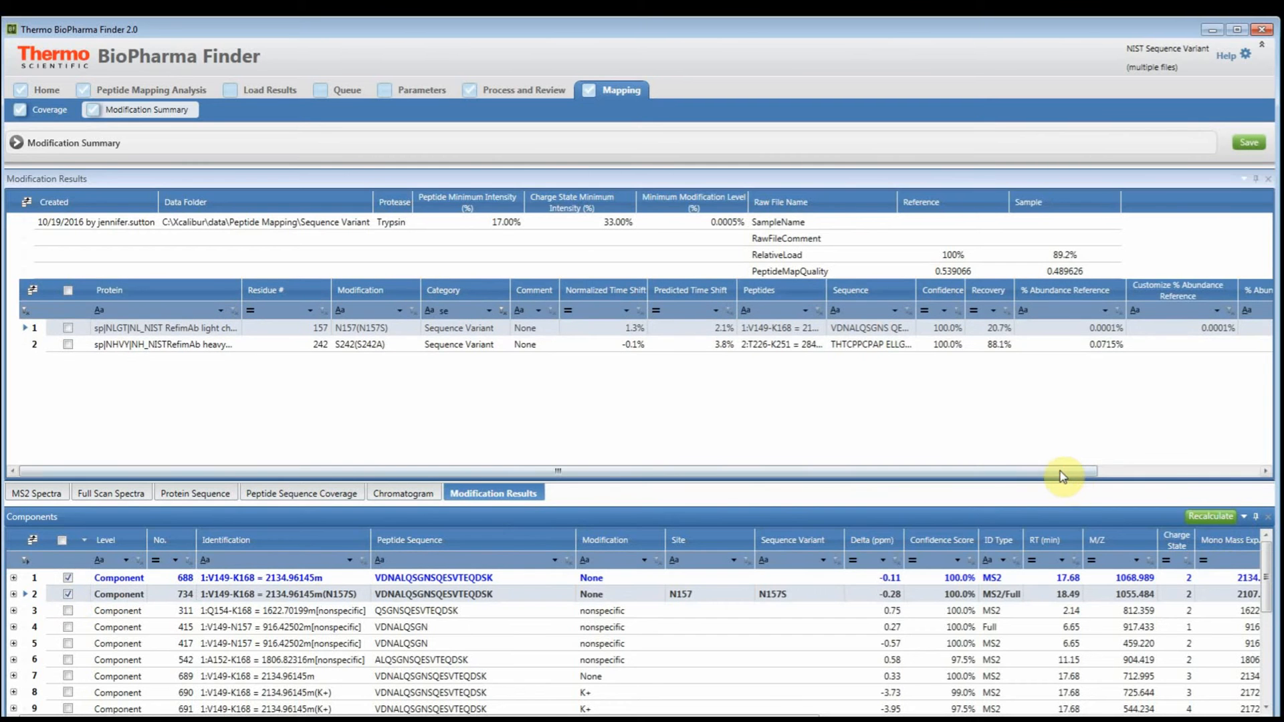
drag(1059, 471, 1259, 477)
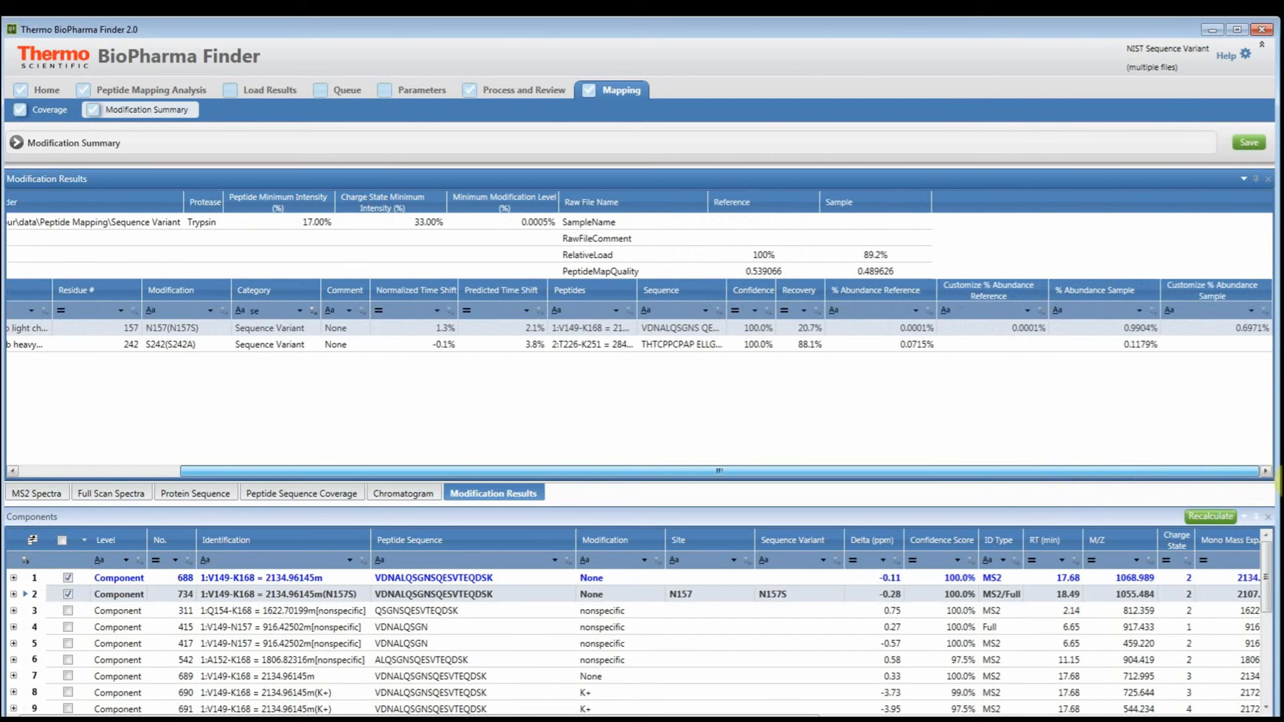
click(1229, 327)
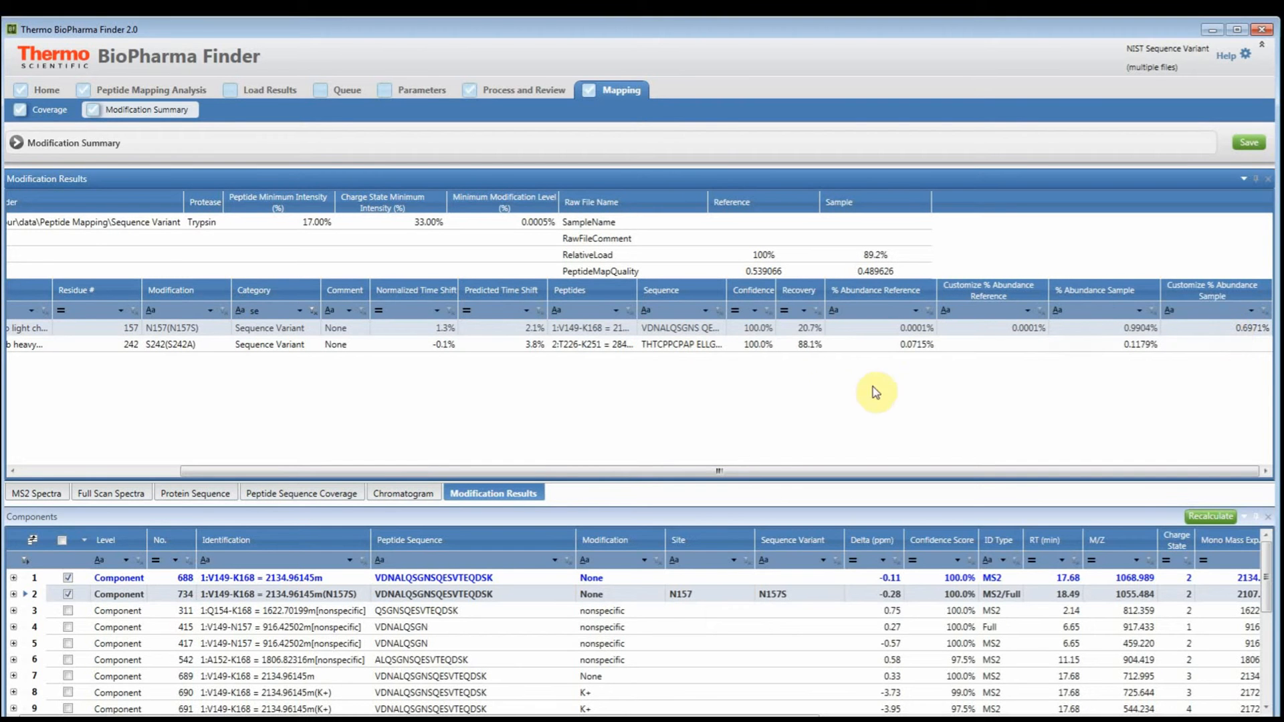
- Save the recalculated abundance results to the database and accept the Summary Options with their existing thresholds
click(856, 420)
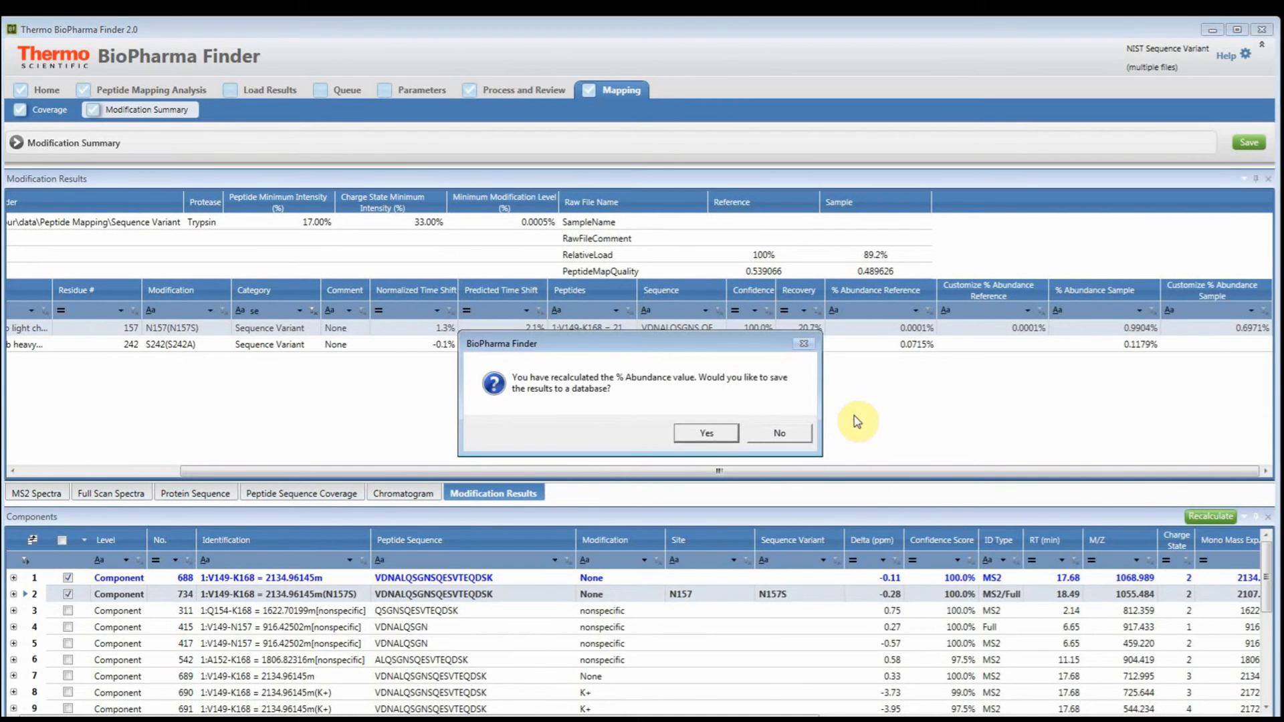
click(718, 441)
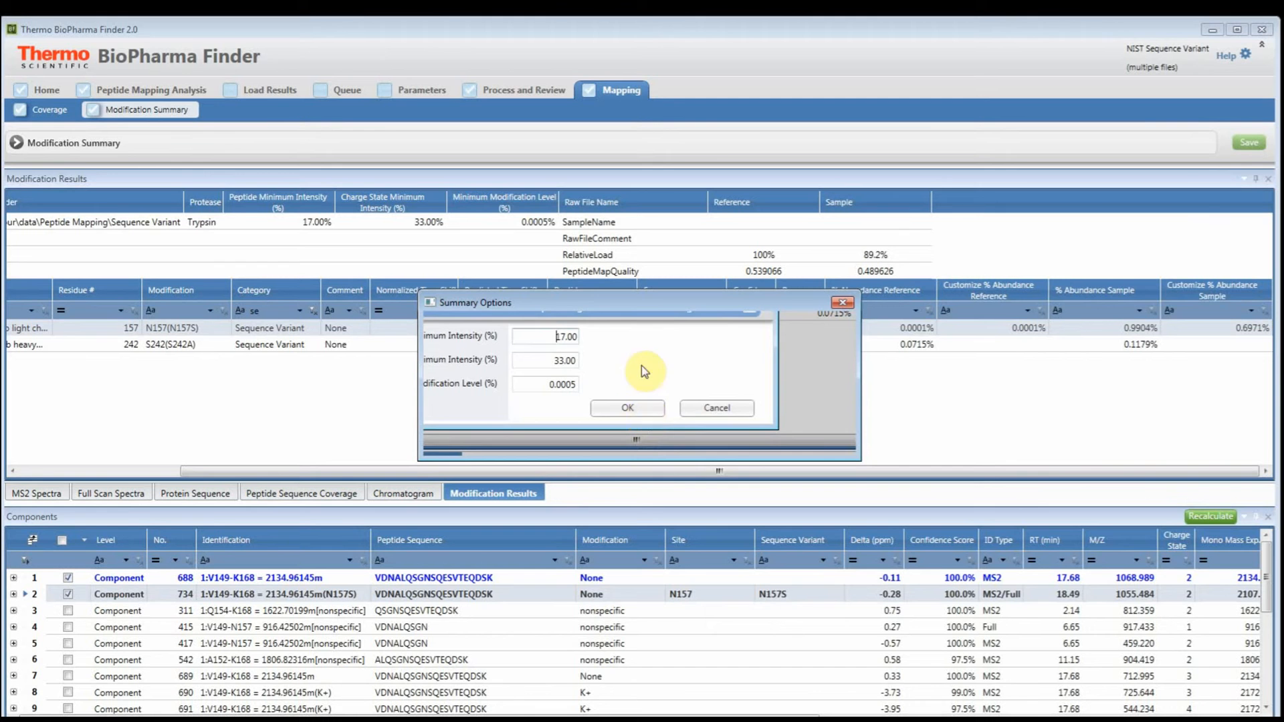
click(638, 399)
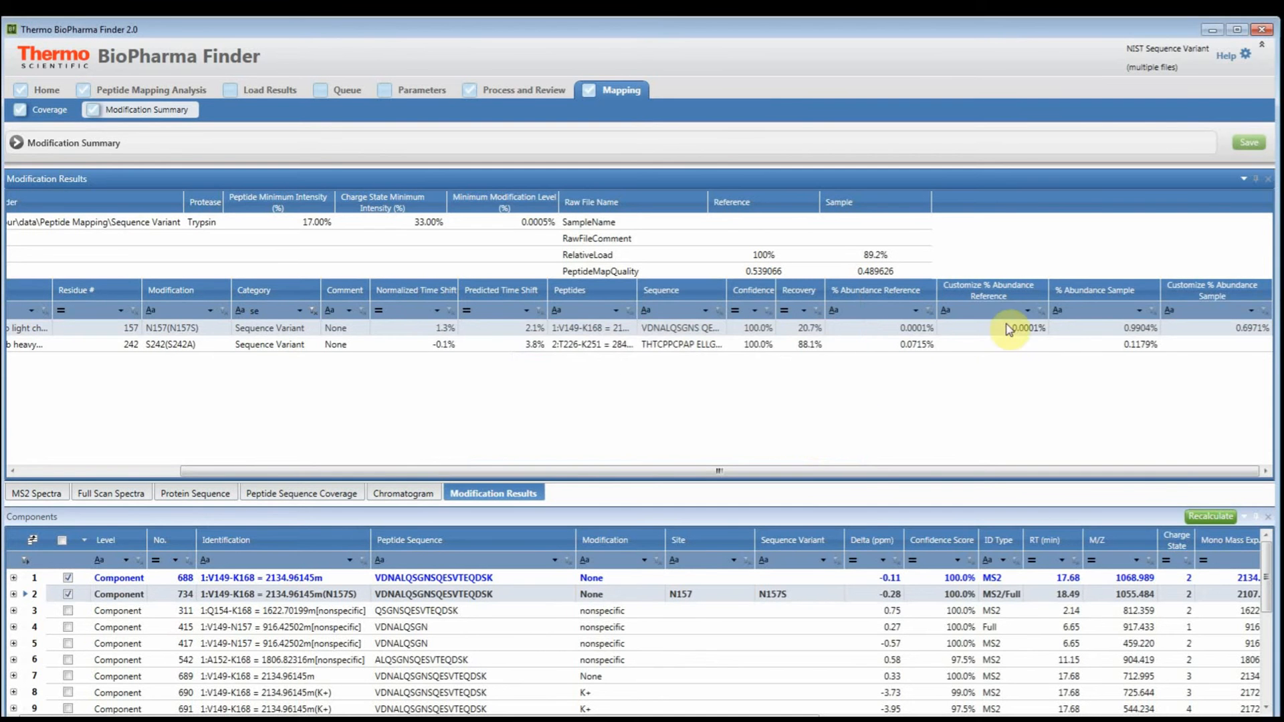
click(1014, 332)
- Remove the category filter from the modification results and show the components of M4+Oxidation
drag(1074, 482, 495, 475)
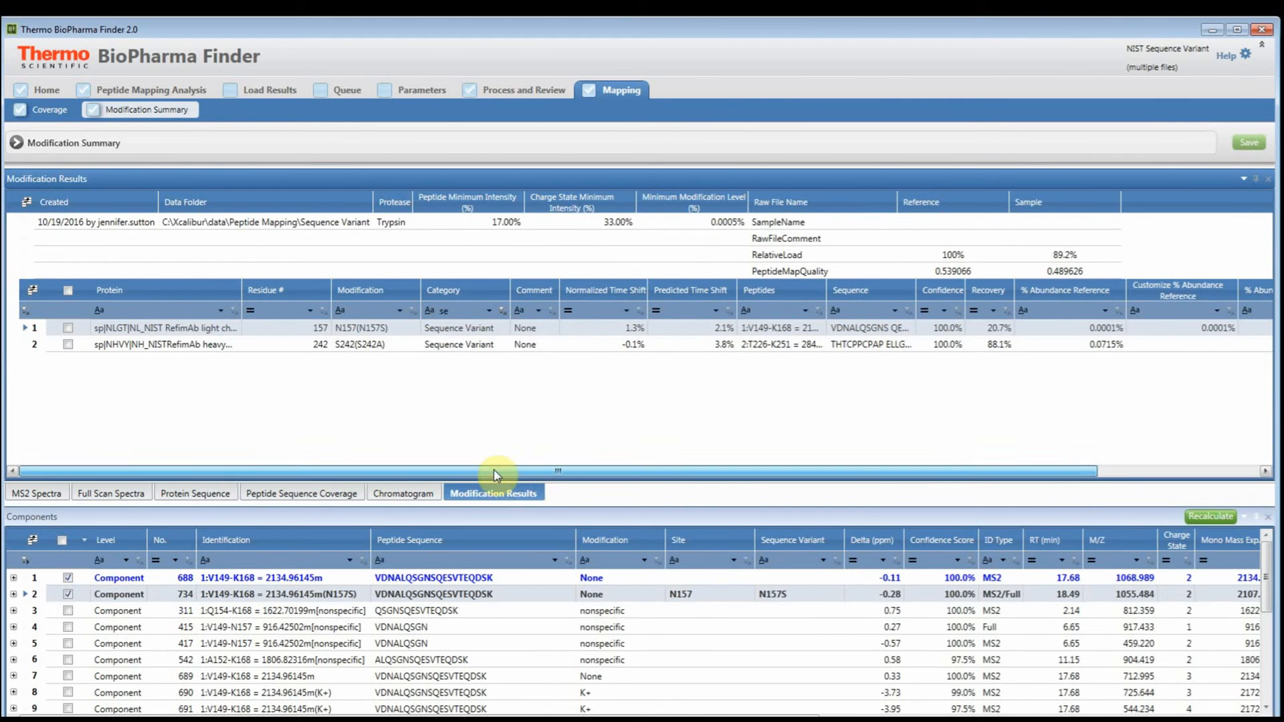
click(501, 310)
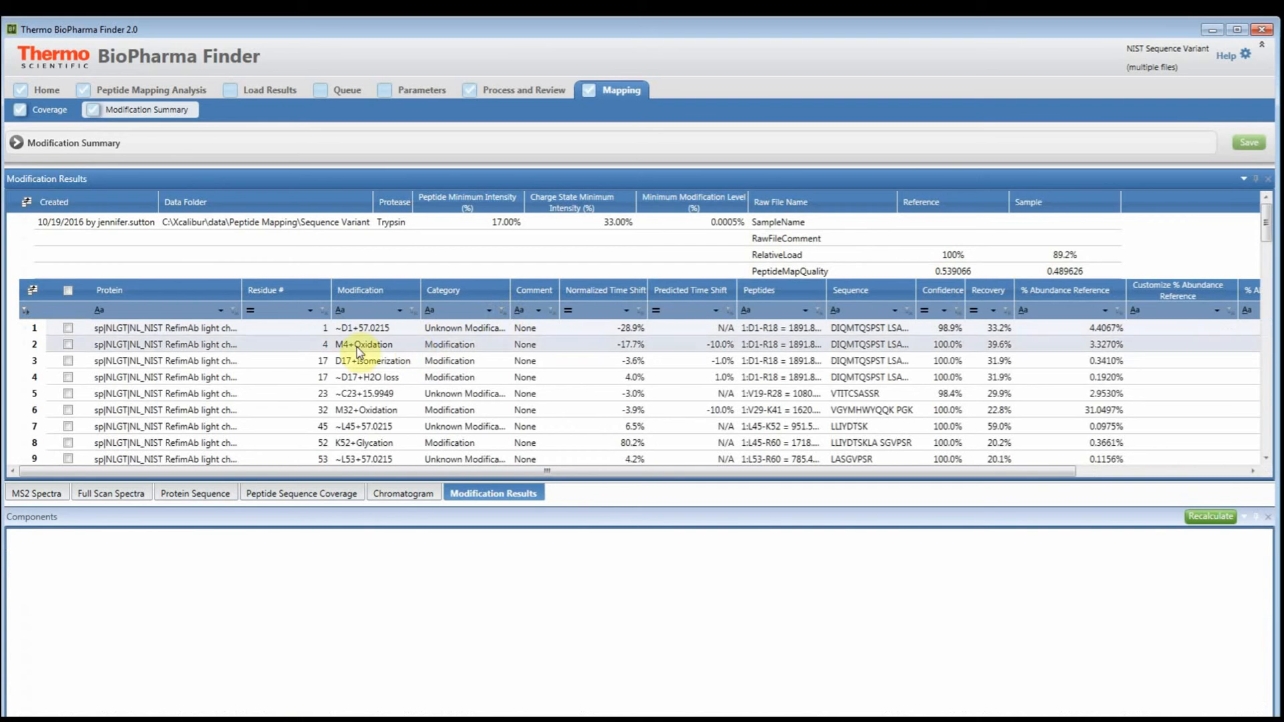
click(302, 347)
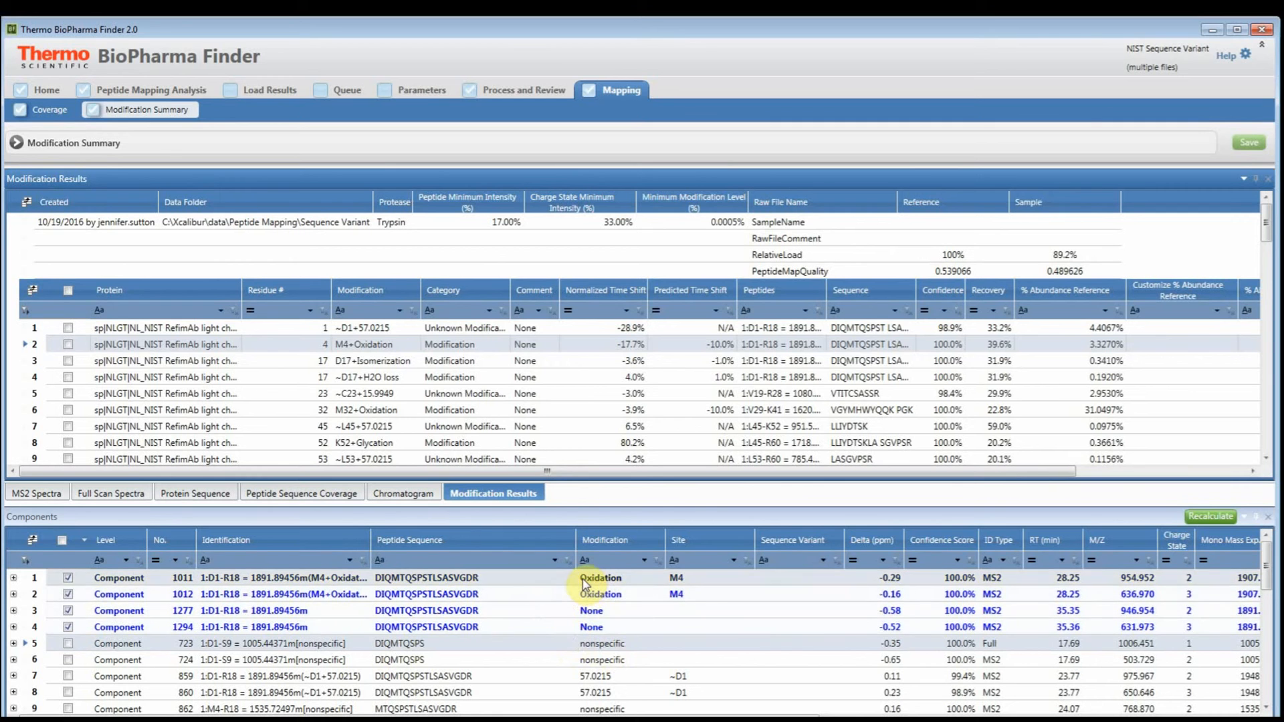
- Recalculate the M4+Oxidation abundance without components 1294 and 1012, and save the results
click(68, 627)
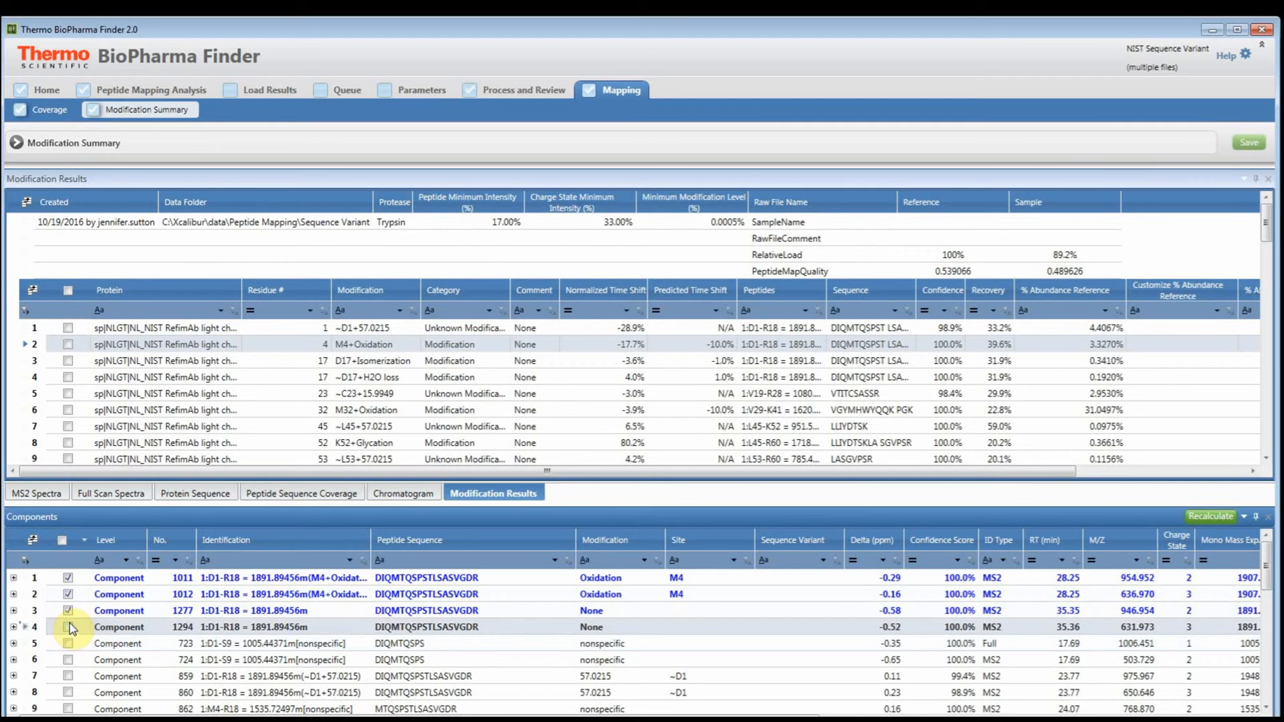
click(68, 594)
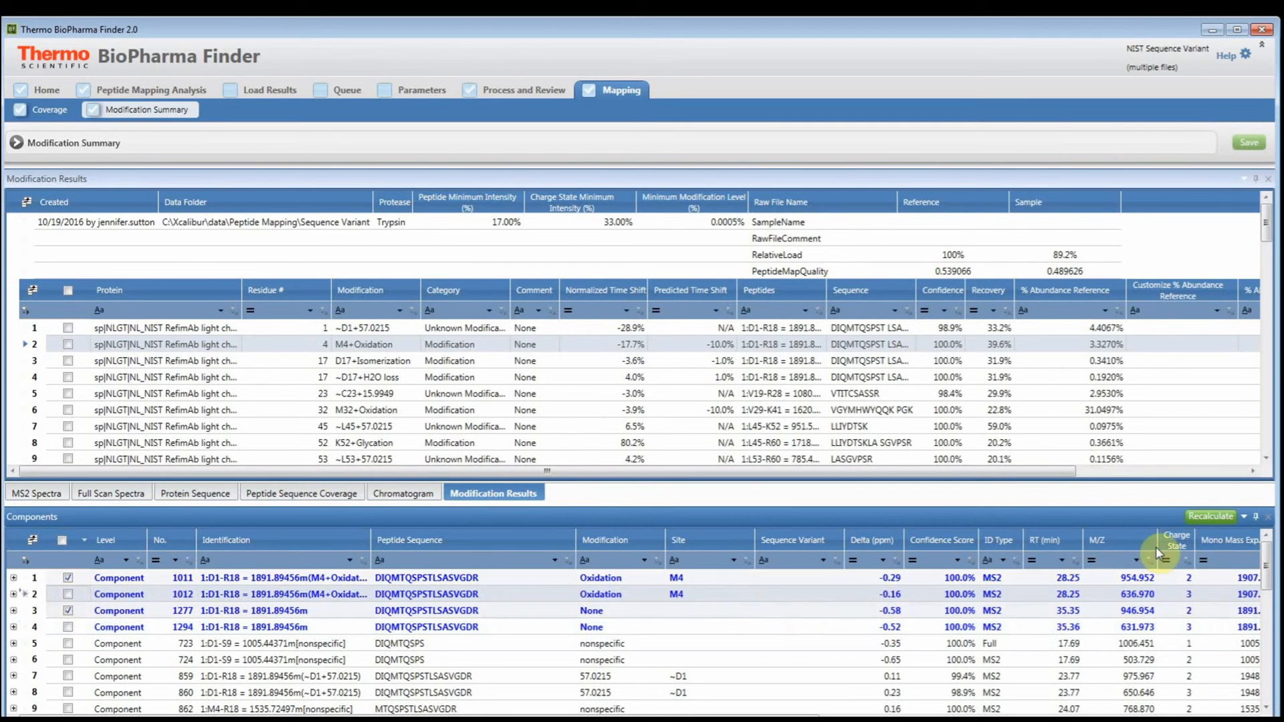
click(1209, 517)
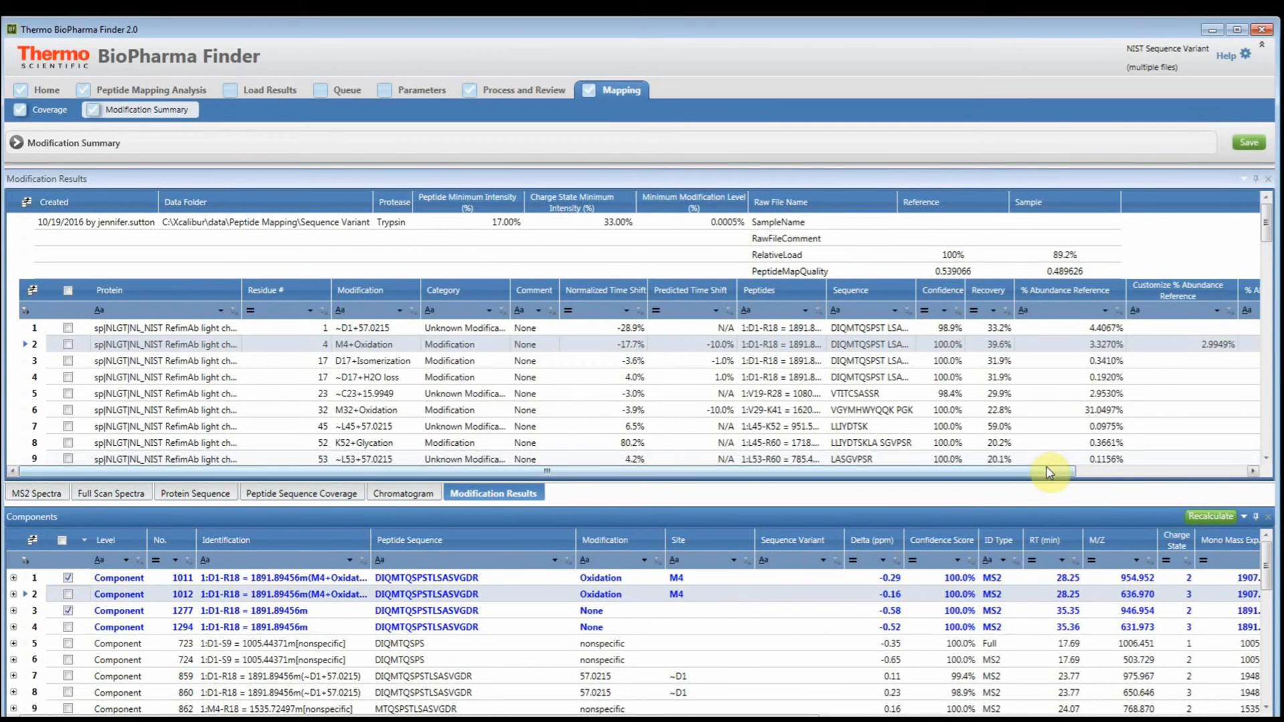
drag(1056, 471, 1251, 481)
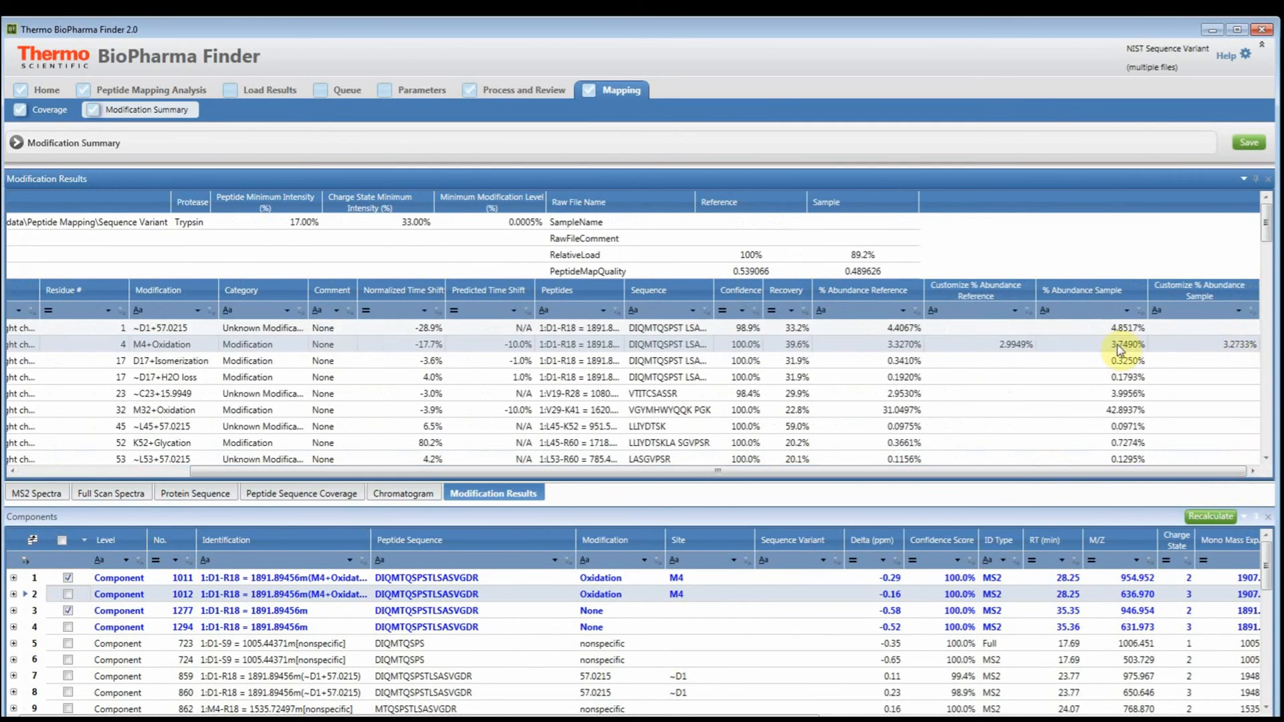
click(1249, 143)
- Sort the modification results by customized reference abundance in descending order and show the components of ~D17+H2O loss
click(960, 293)
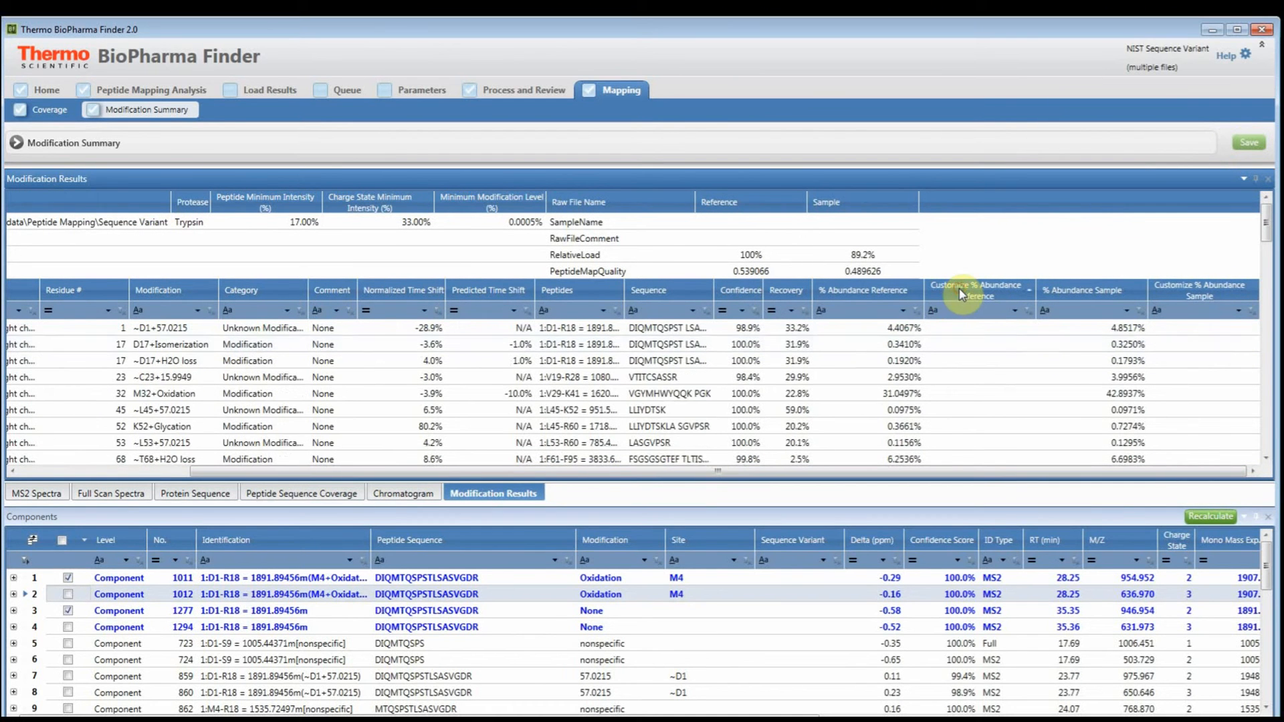
click(961, 294)
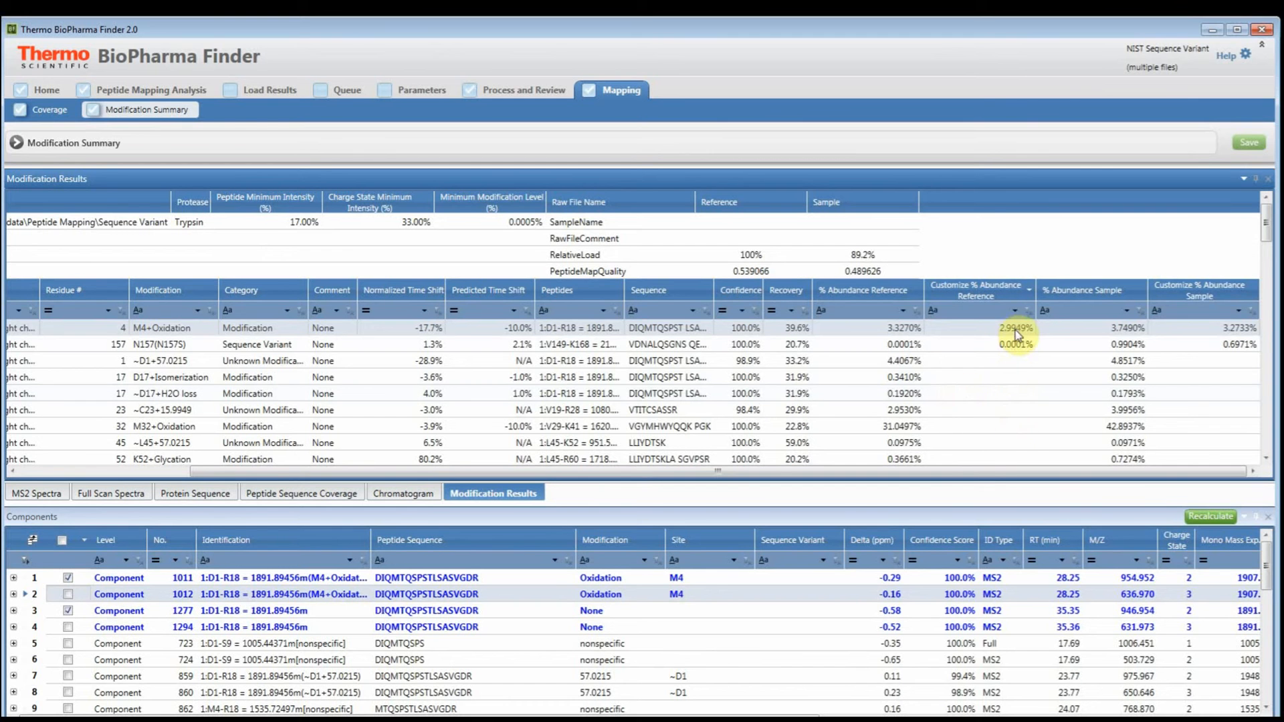
click(815, 394)
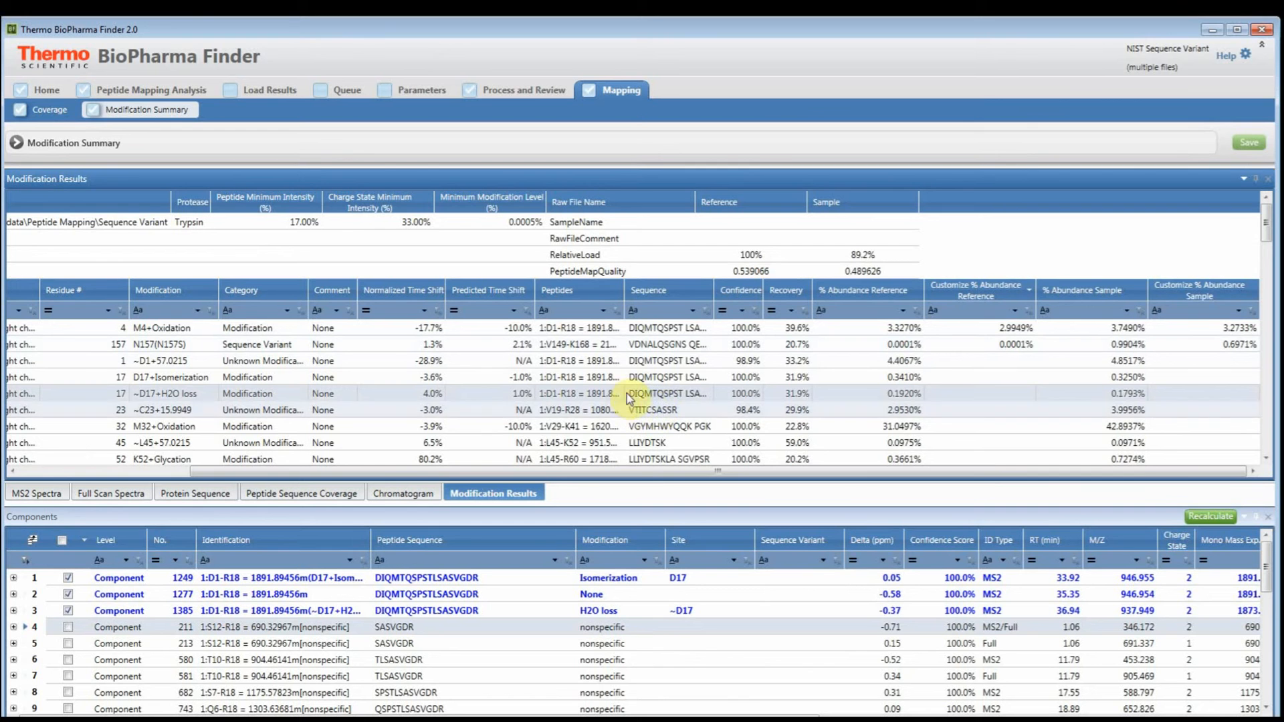
- Compare the calculated and customized reference and sample abundances across the modification results
drag(610, 472, 428, 472)
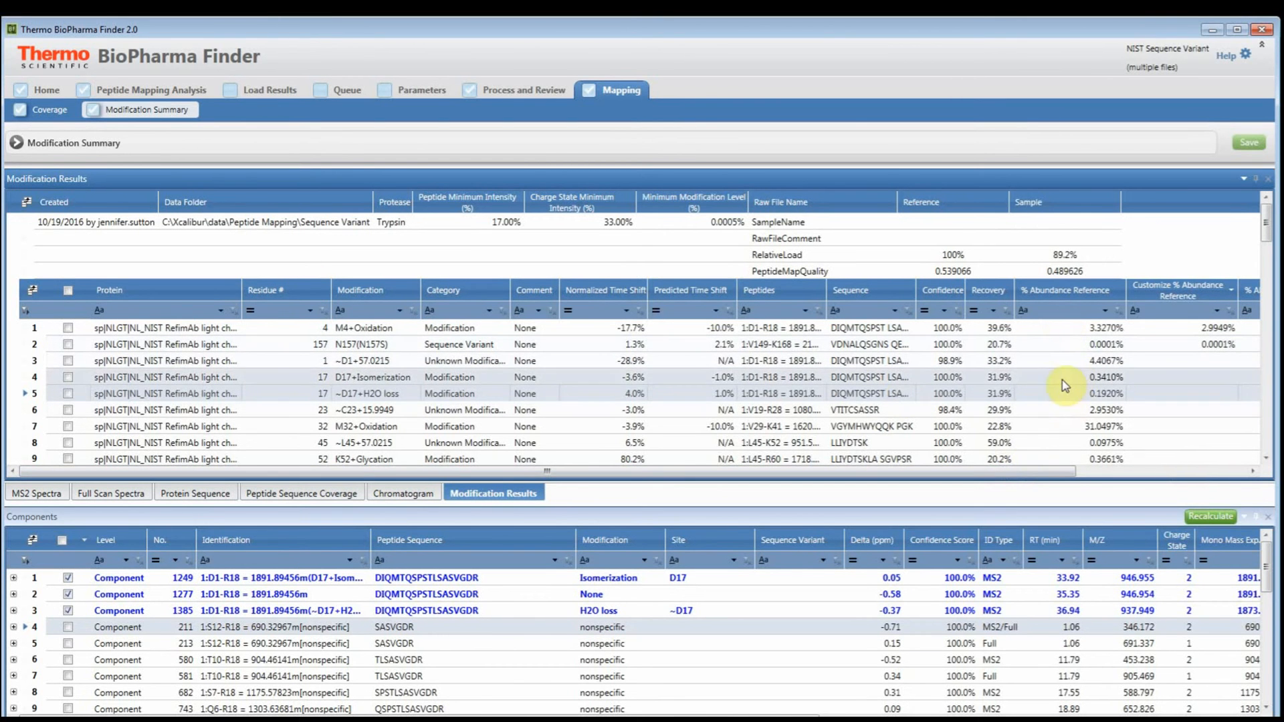
drag(1067, 473, 1247, 468)
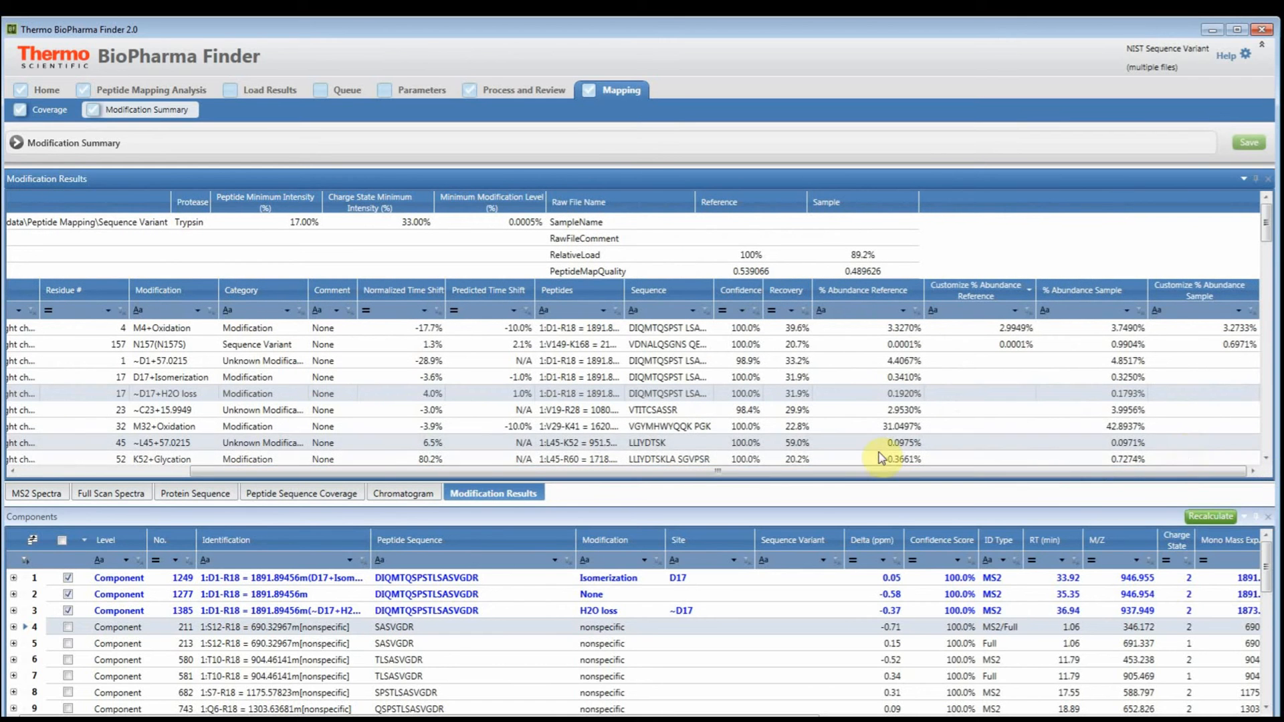
drag(496, 475, 313, 474)
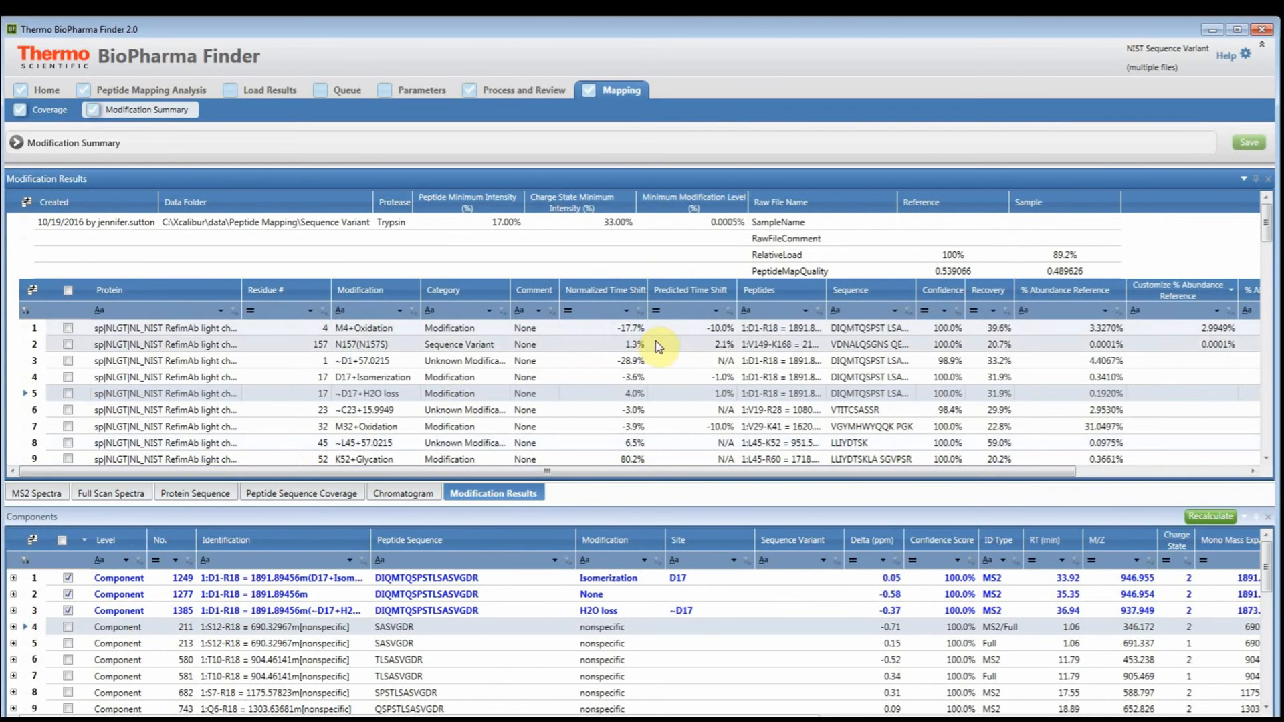
- Show the M4+Oxidation components with the checked ones first and compare the retention times of oxidized 1011 and native 1277
click(599, 334)
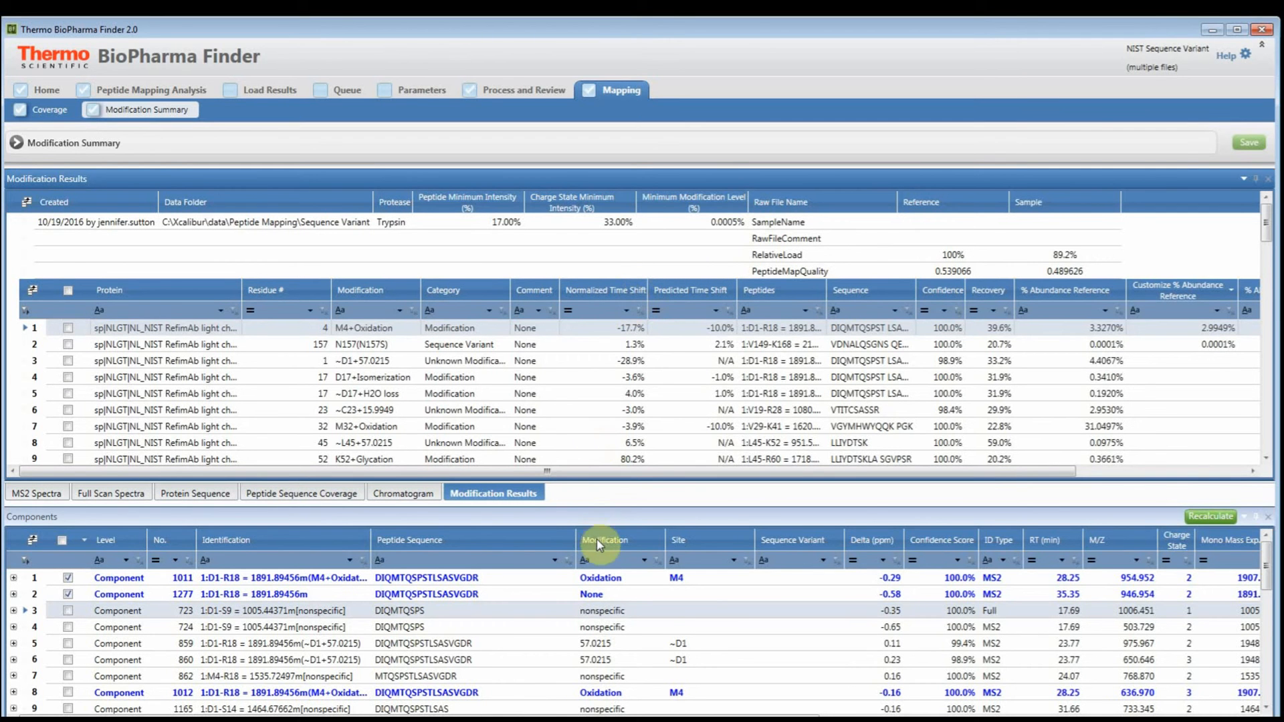
click(79, 541)
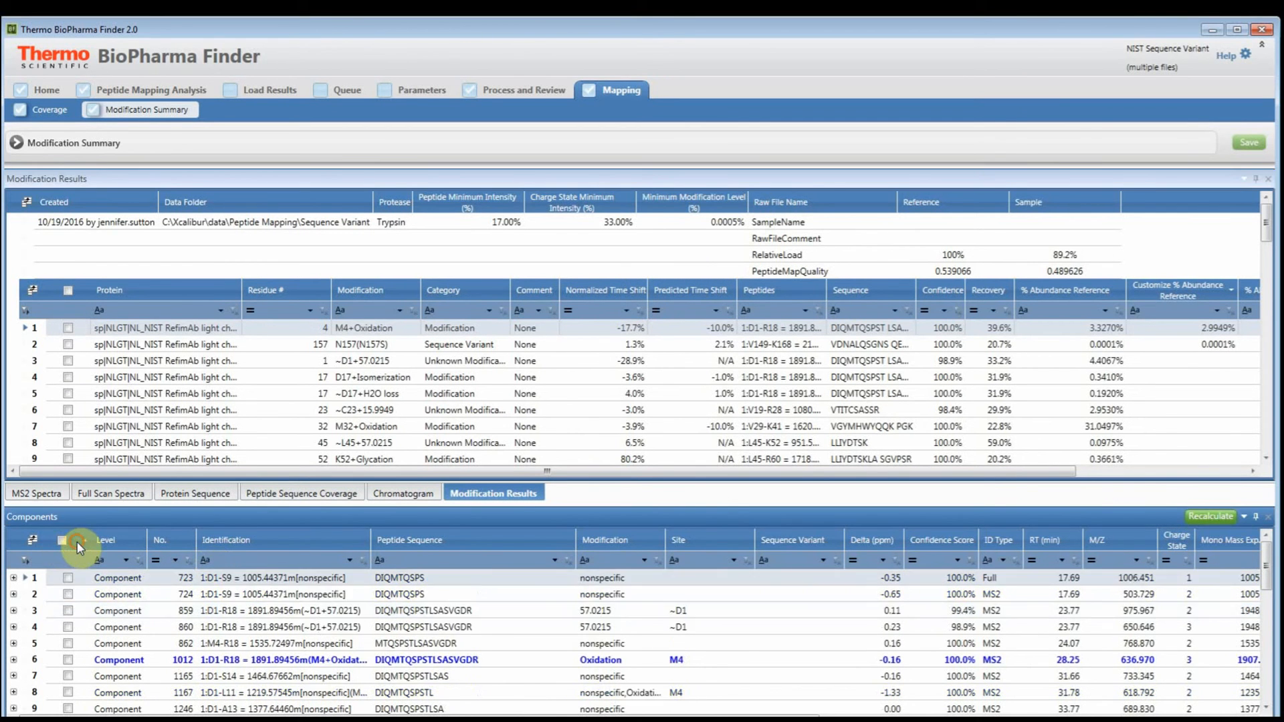
click(79, 541)
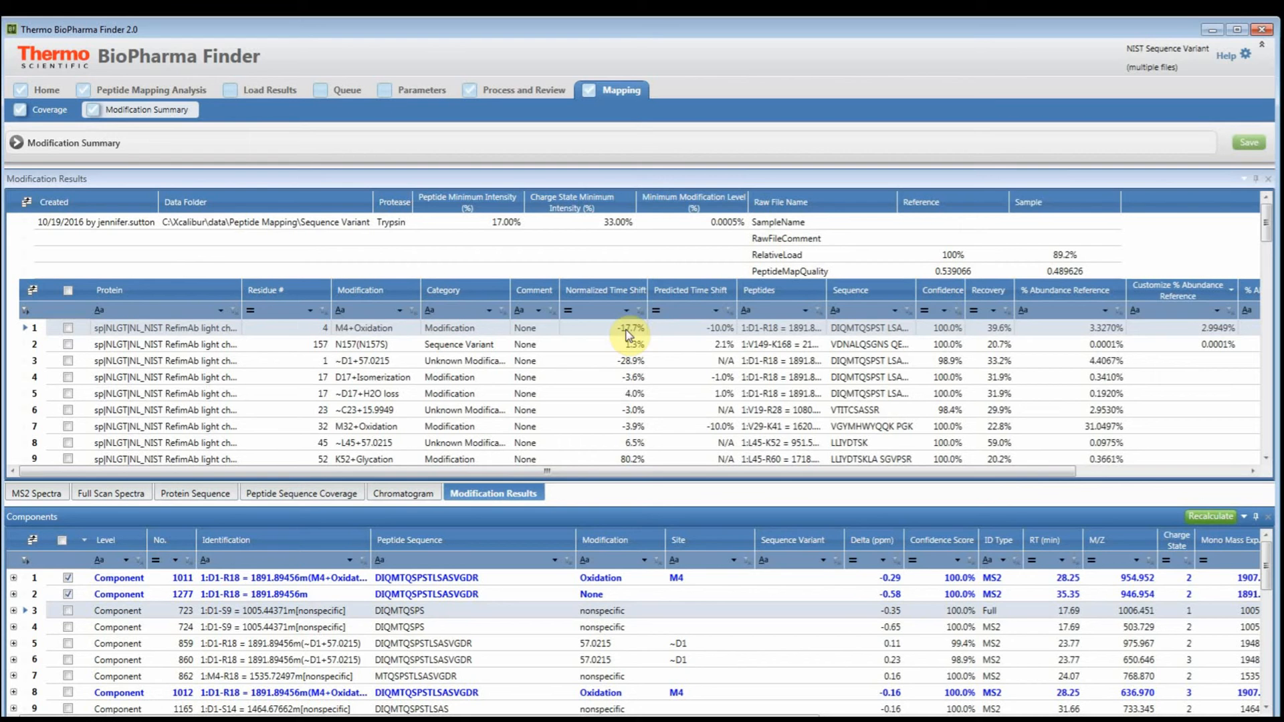
click(617, 577)
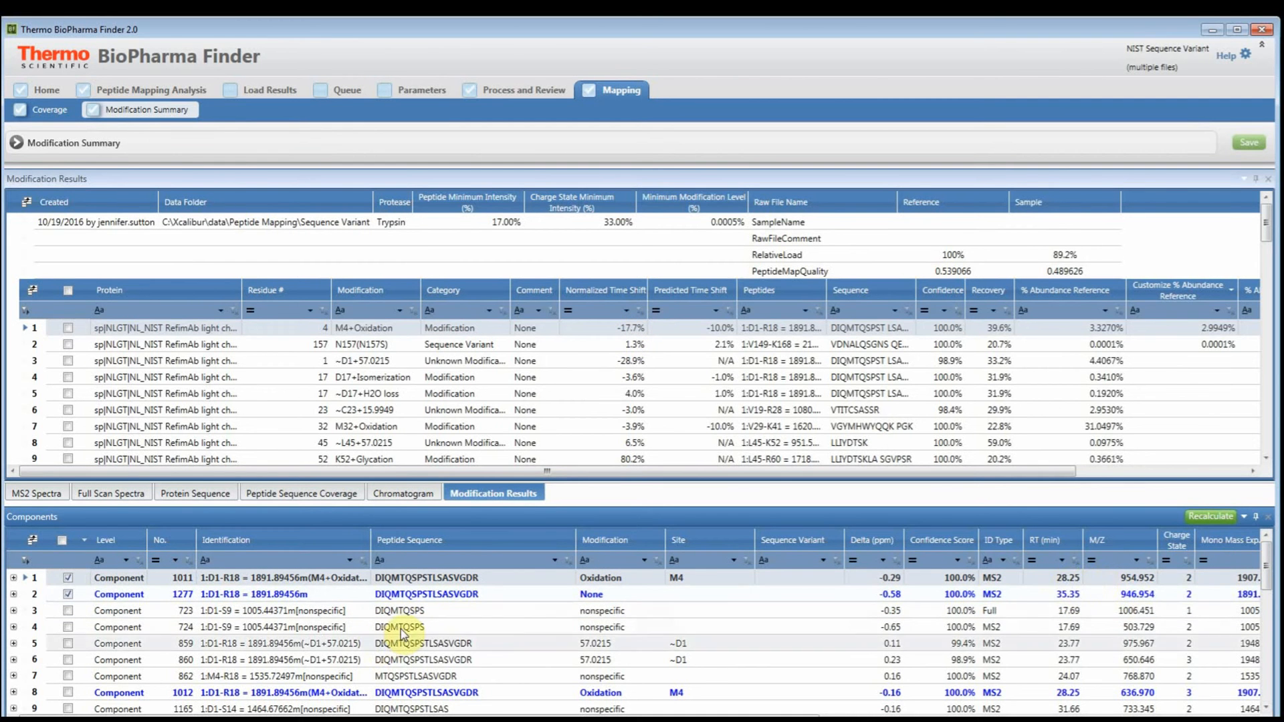
click(1065, 593)
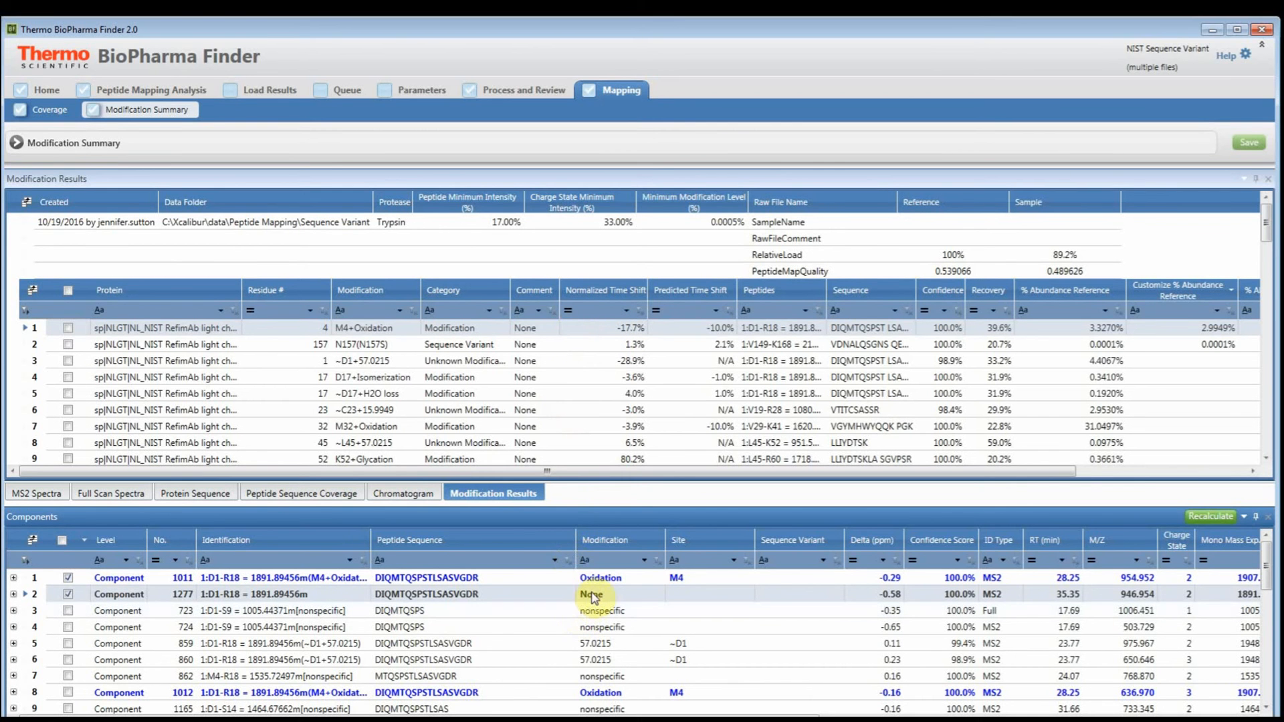
- Compare the time shifts of N157S and M32+Oxidation, and examine the retention times of the M32 oxidation components
click(661, 345)
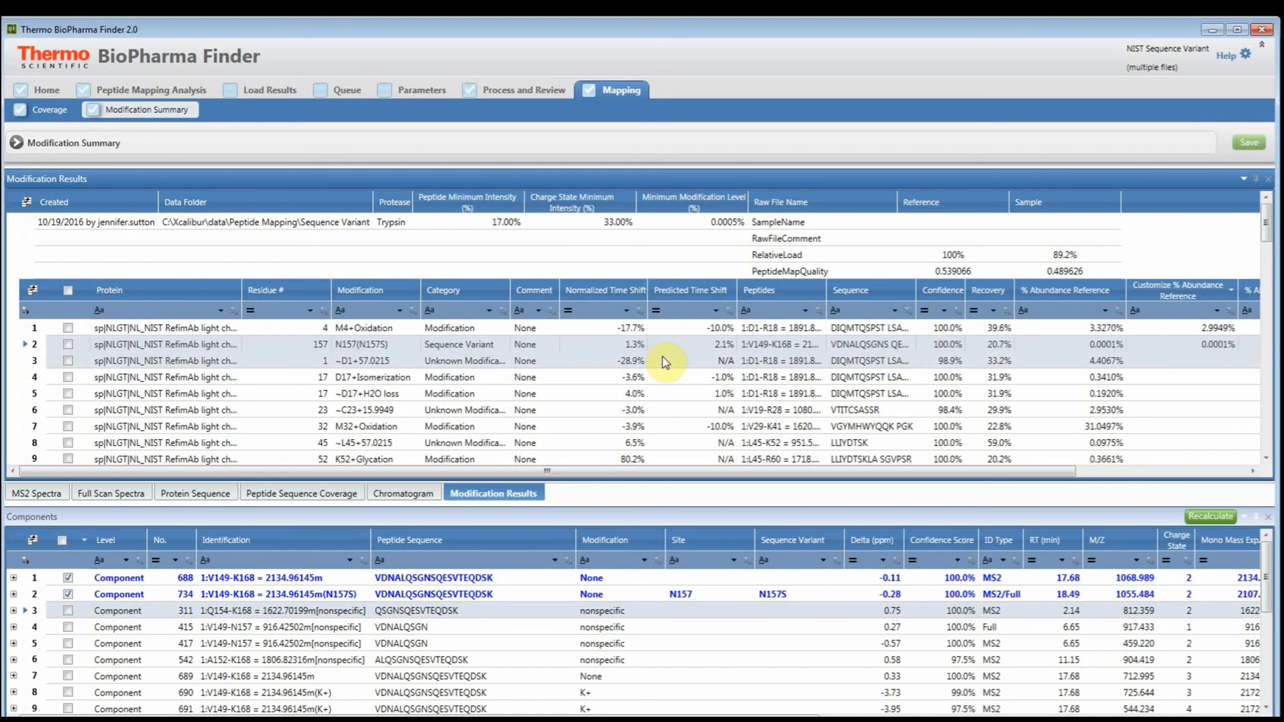
click(668, 428)
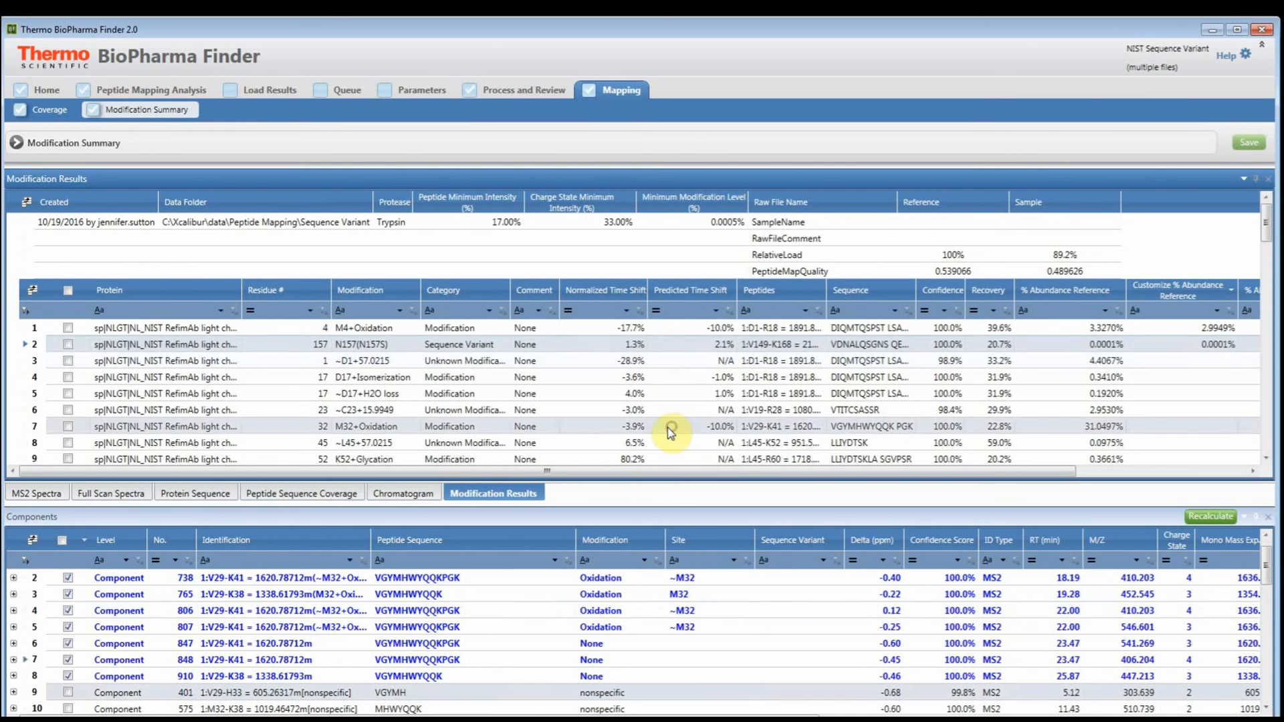
click(717, 692)
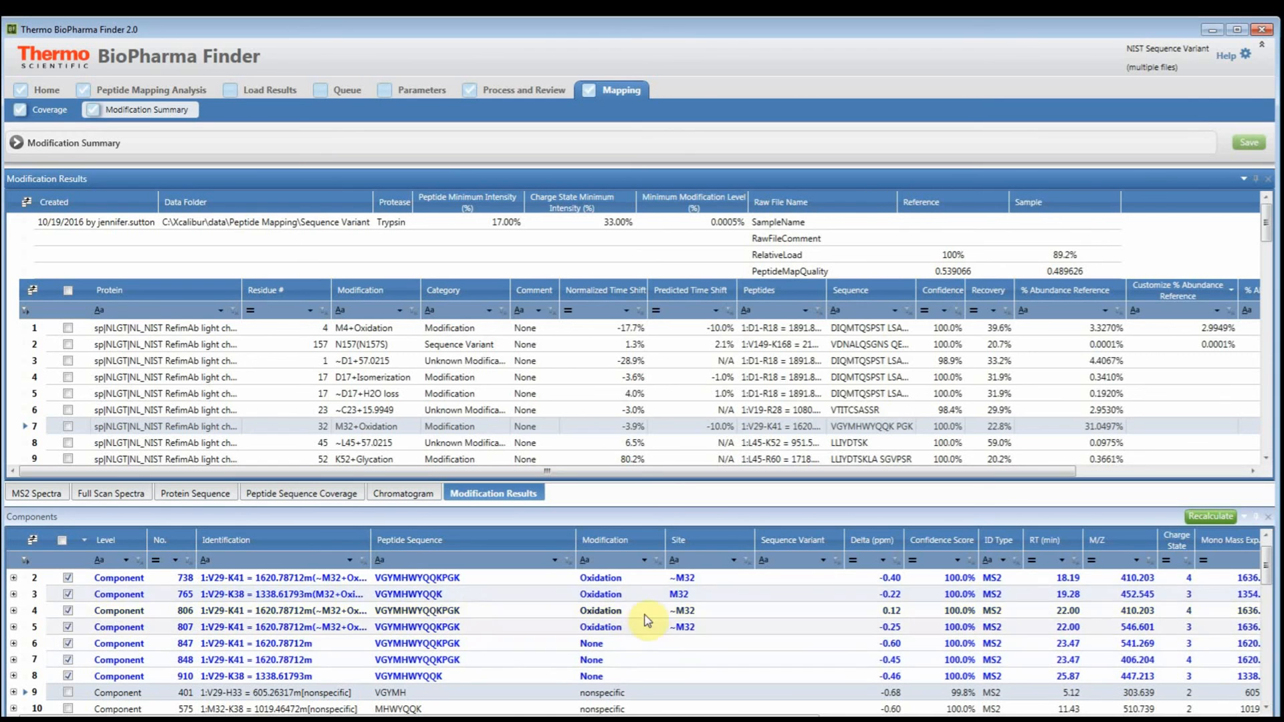
click(1052, 612)
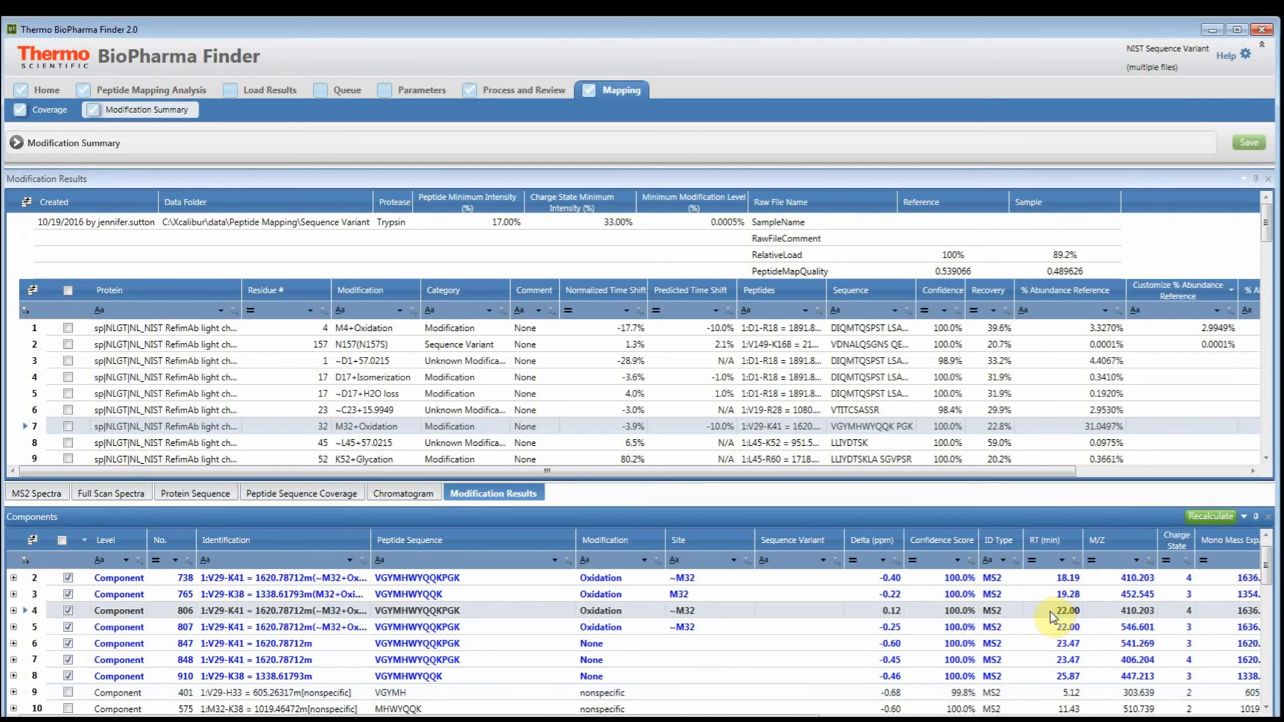
- Compare M32 oxidation components 807, 738 and 765, and bring the calculated and customized abundances for reference and sample into view
ctrl+click(1117, 628)
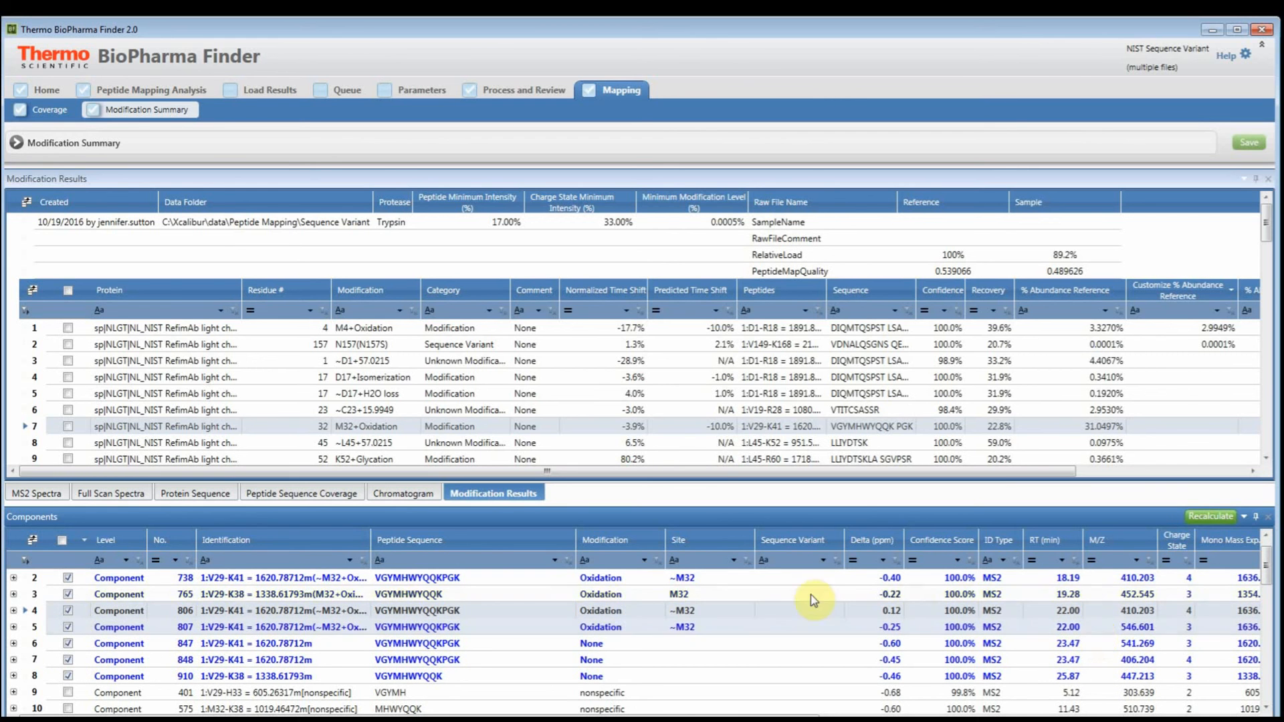
click(762, 577)
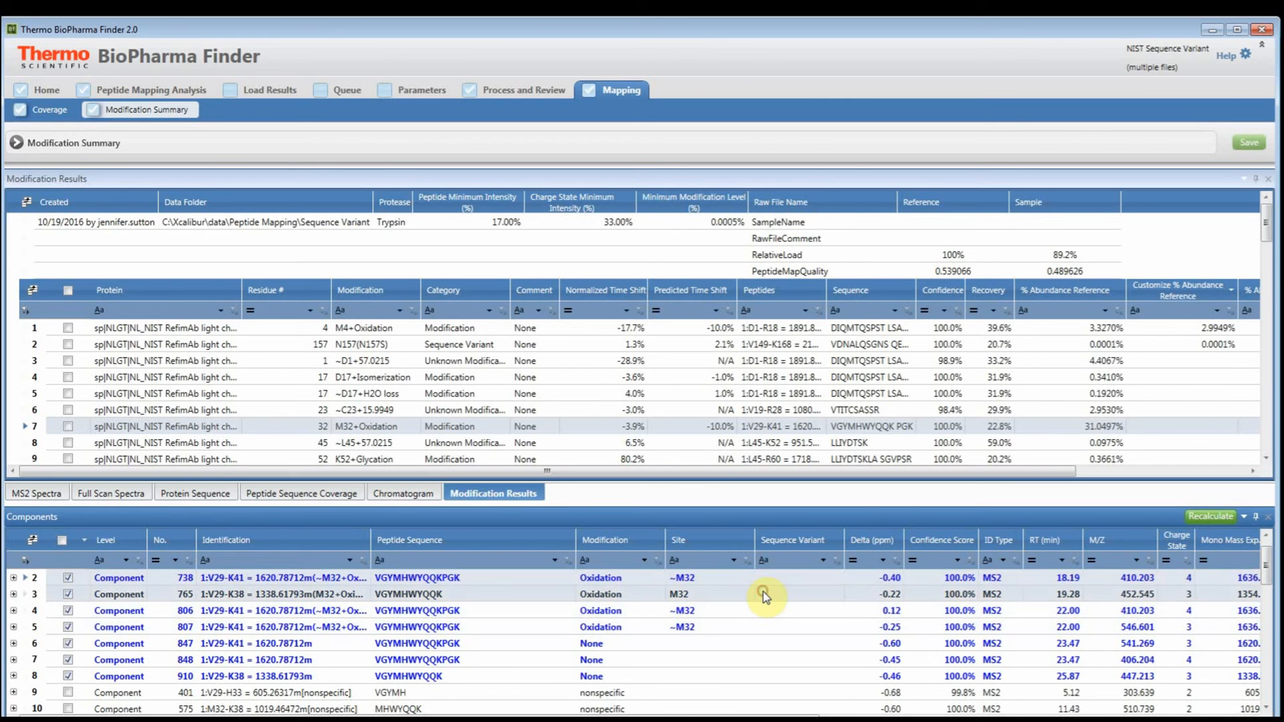
click(765, 595)
drag(960, 477, 1185, 477)
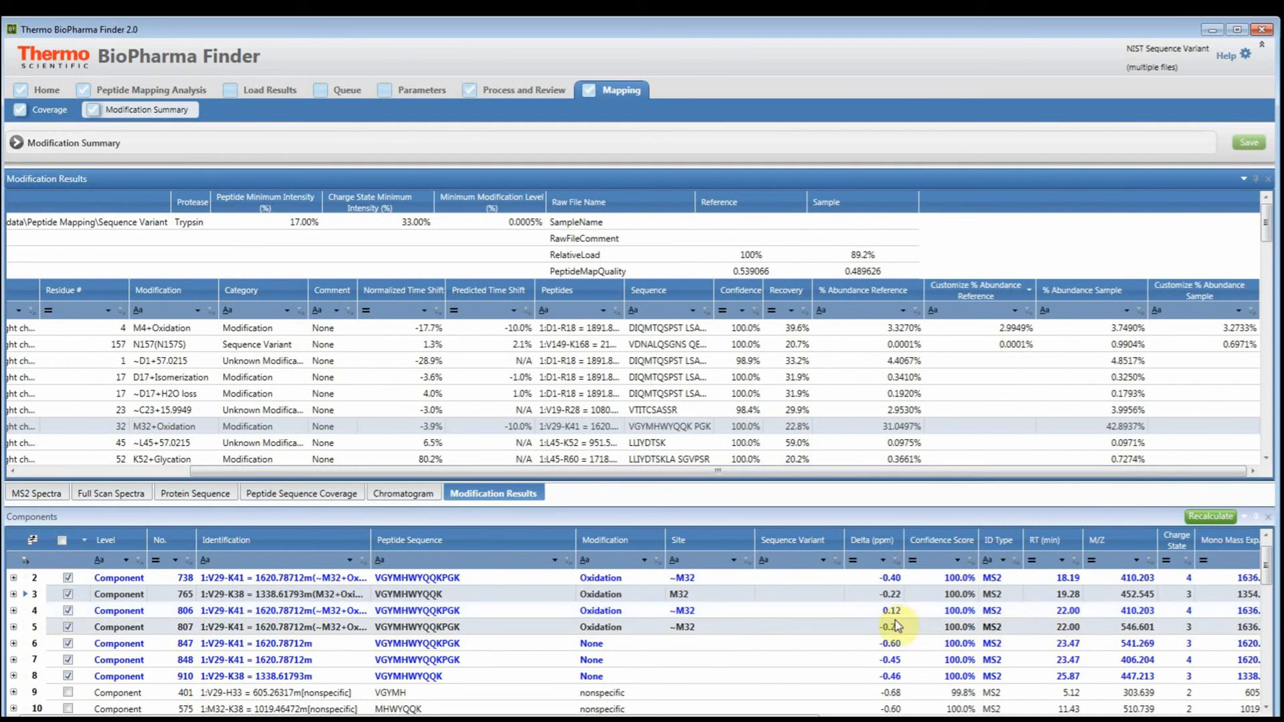
- Recalculate the M32+Oxidation abundances without components 806 and 807 and save the results
click(644, 625)
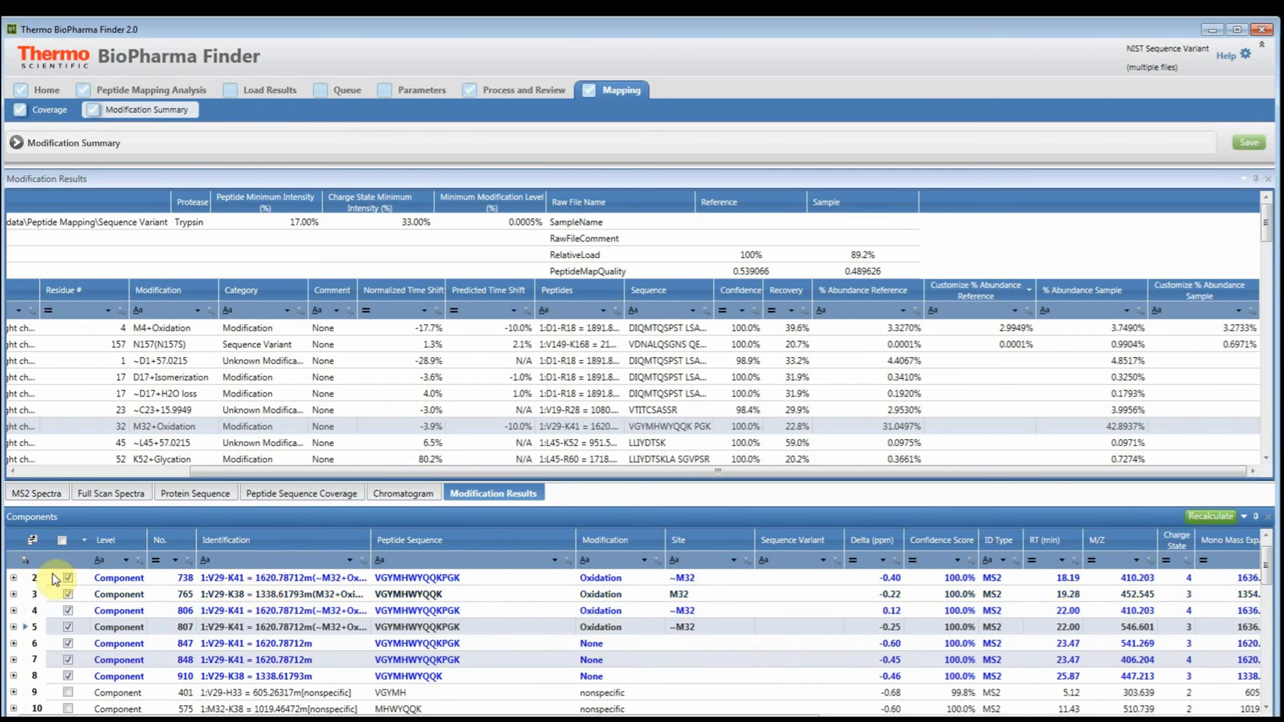
click(68, 611)
click(67, 627)
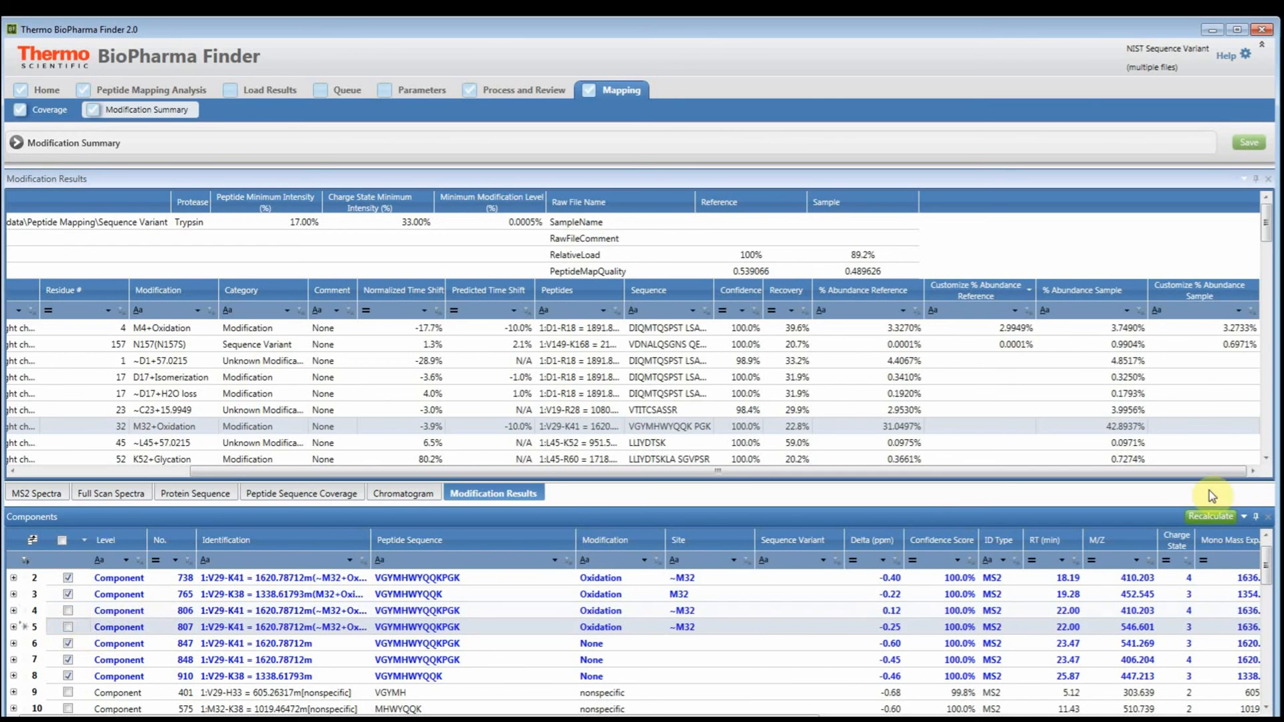
click(1212, 517)
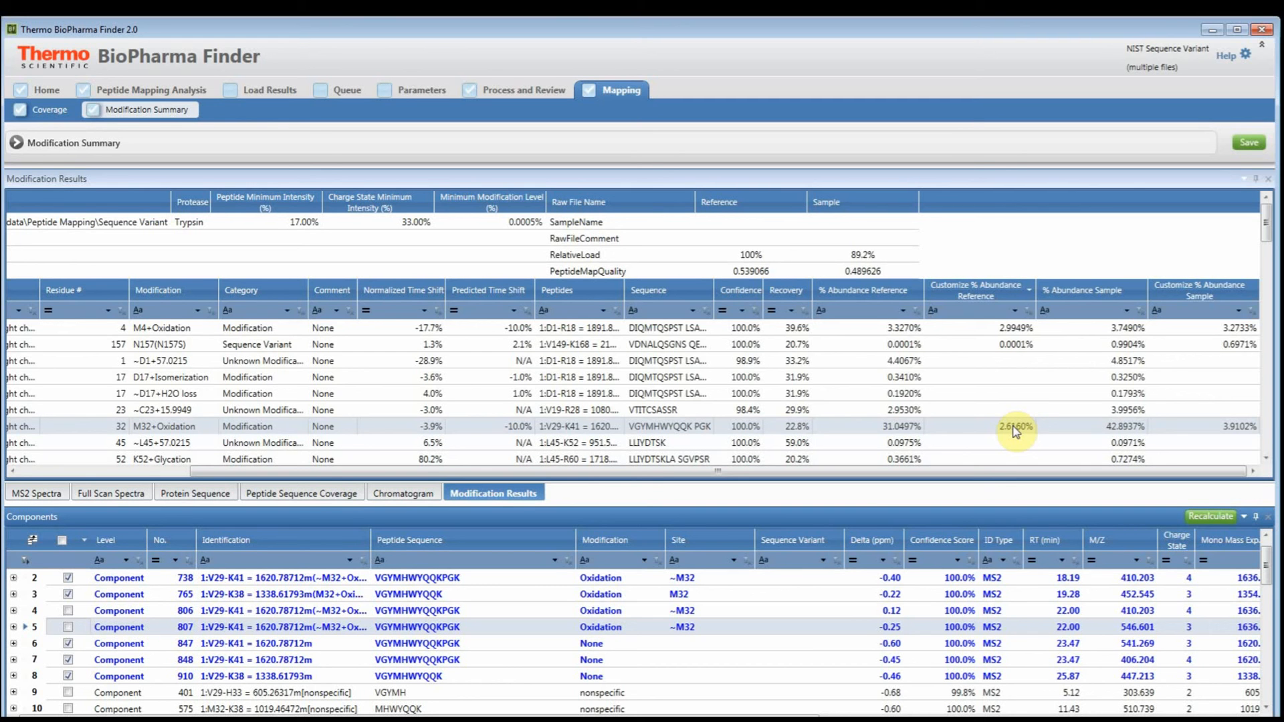
click(1248, 142)
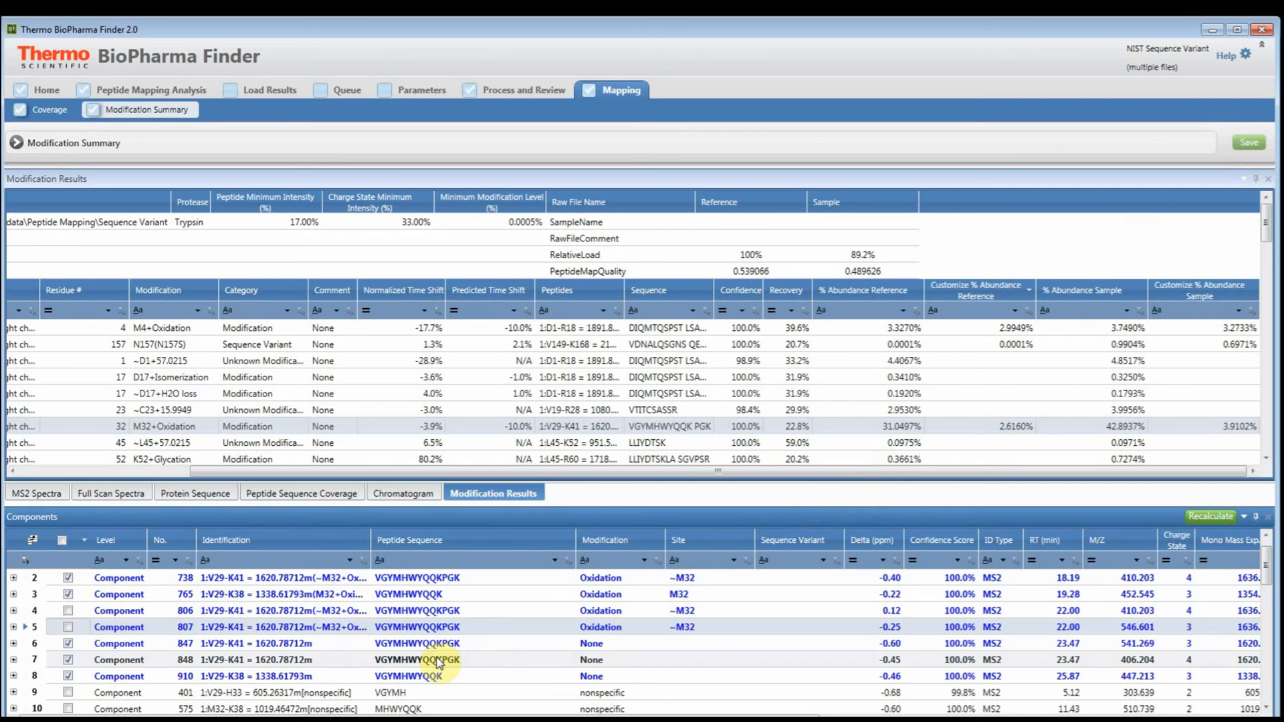
- Review the full M32+Oxidation component list, widening the Identification column to read the nonspecific, gas-phase and adduct forms
scroll(388, 649, down, 3)
scroll(388, 648, up, 3)
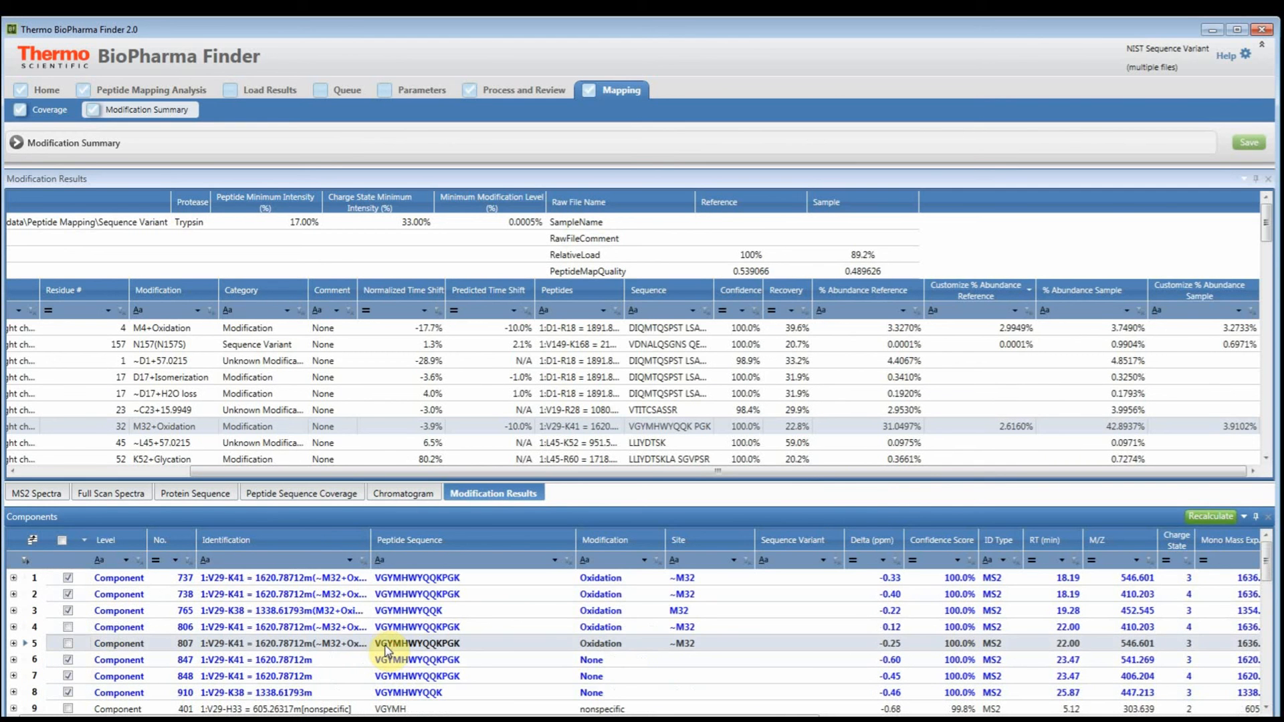
scroll(385, 647, down, 9)
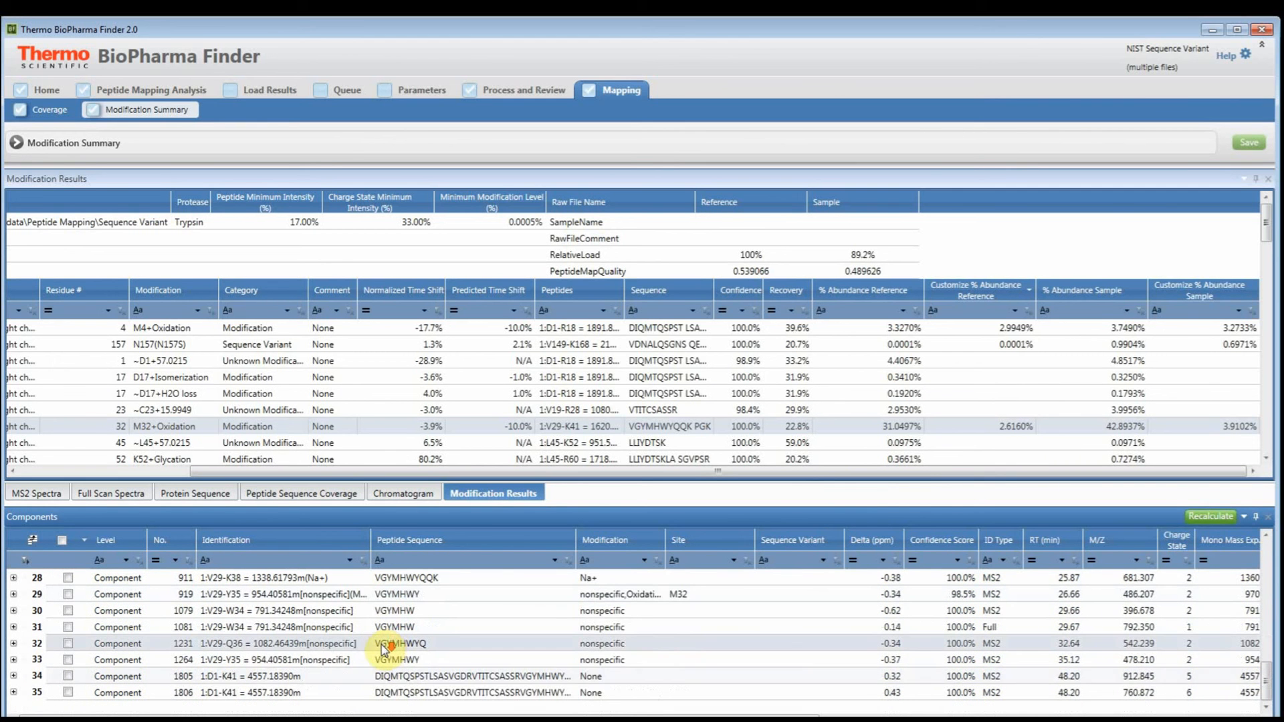
scroll(378, 645, up, 7)
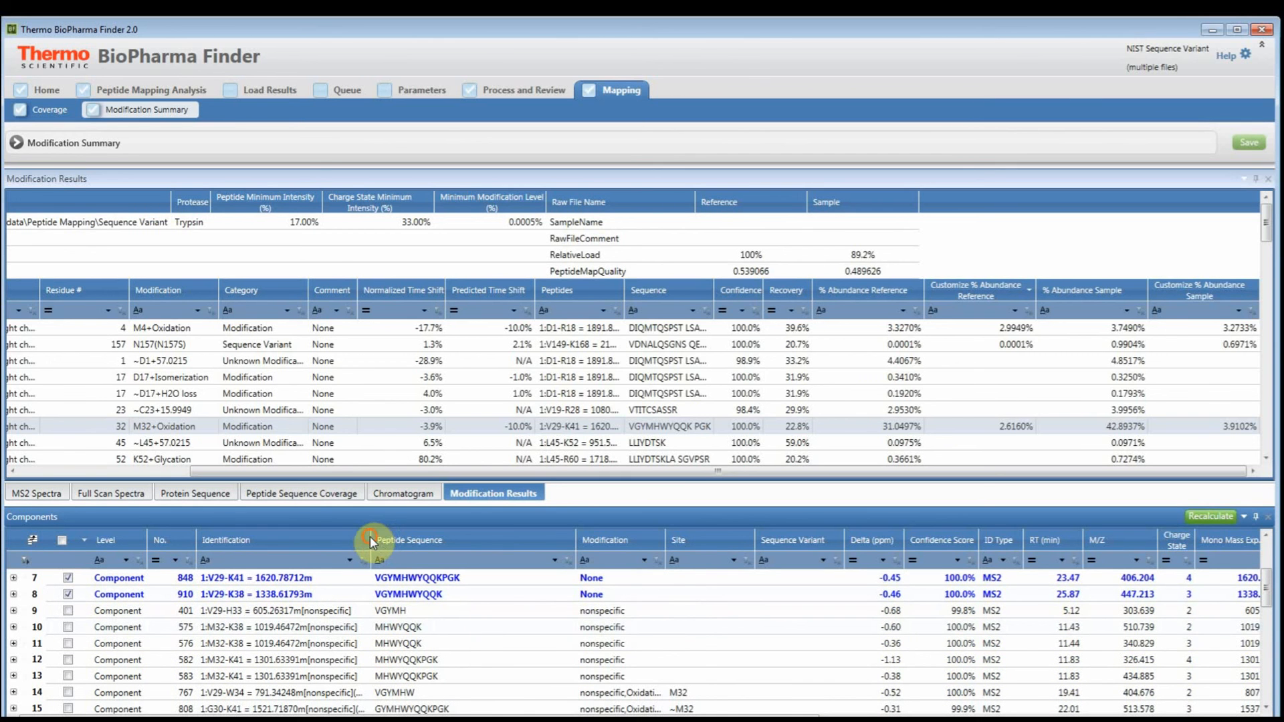
drag(372, 536, 451, 539)
scroll(417, 665, down, 2)
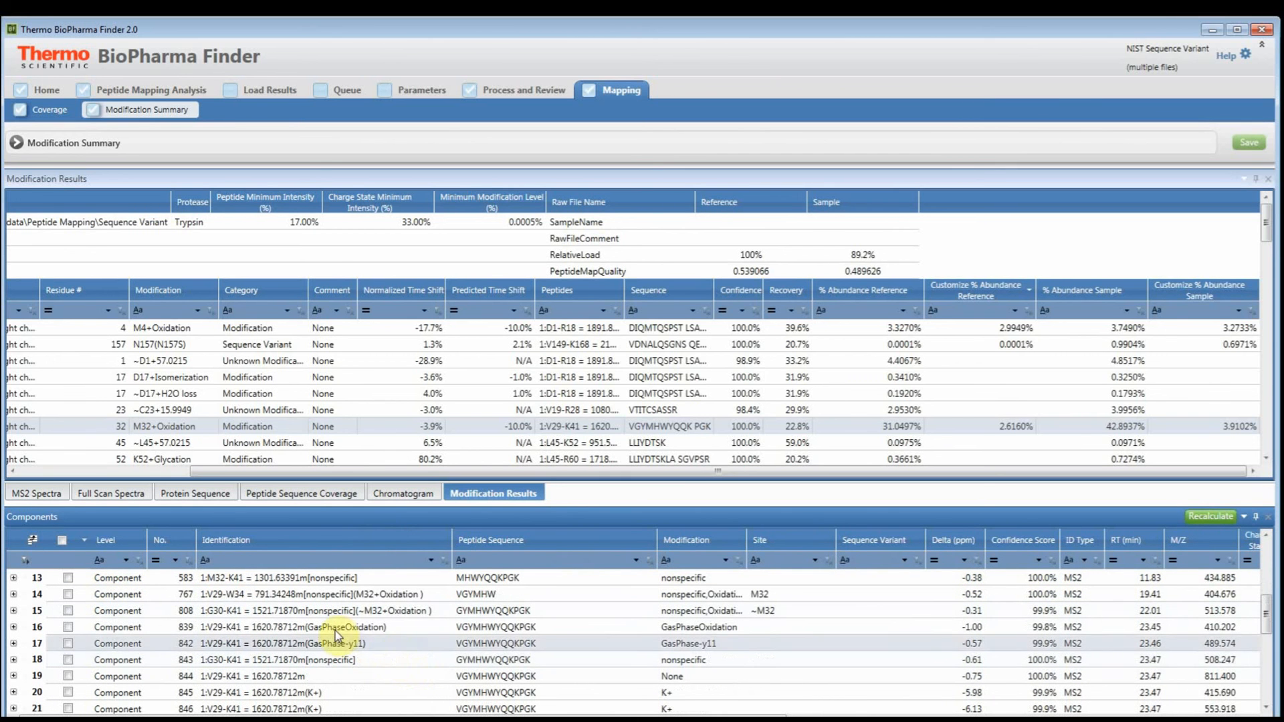
scroll(399, 669, down, 2)
scroll(400, 674, down, 1)
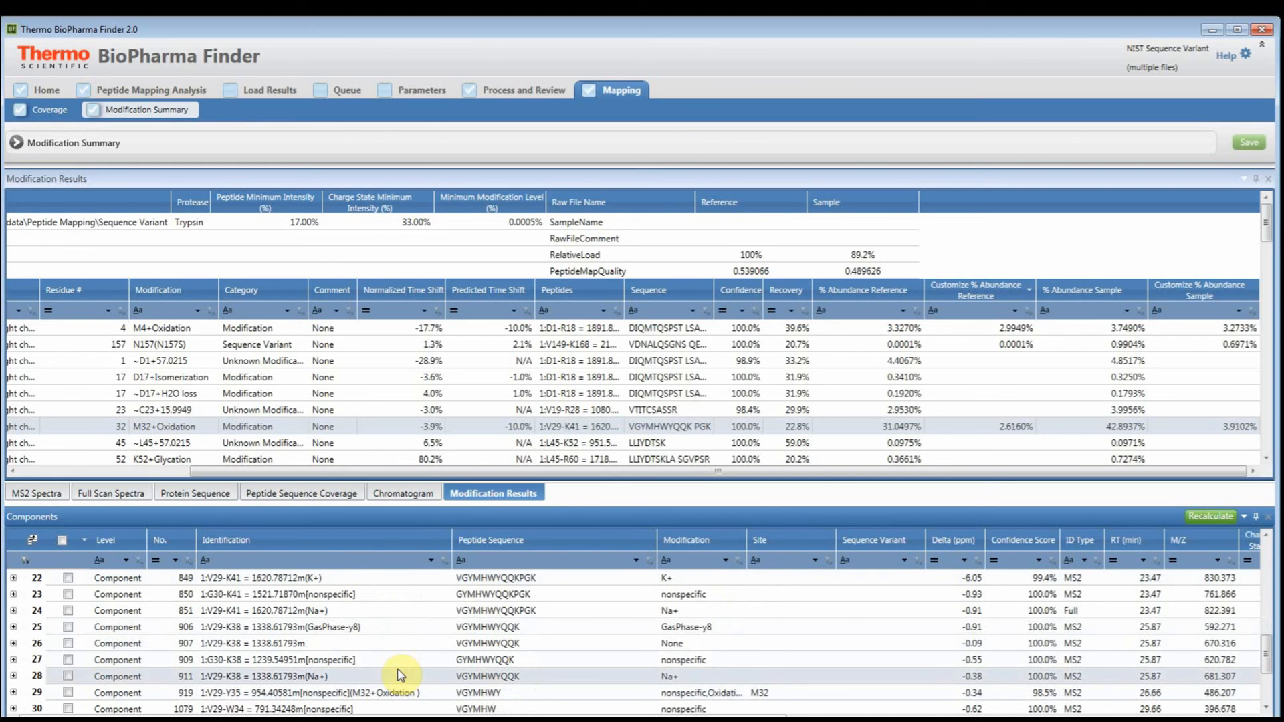
scroll(399, 674, down, 2)
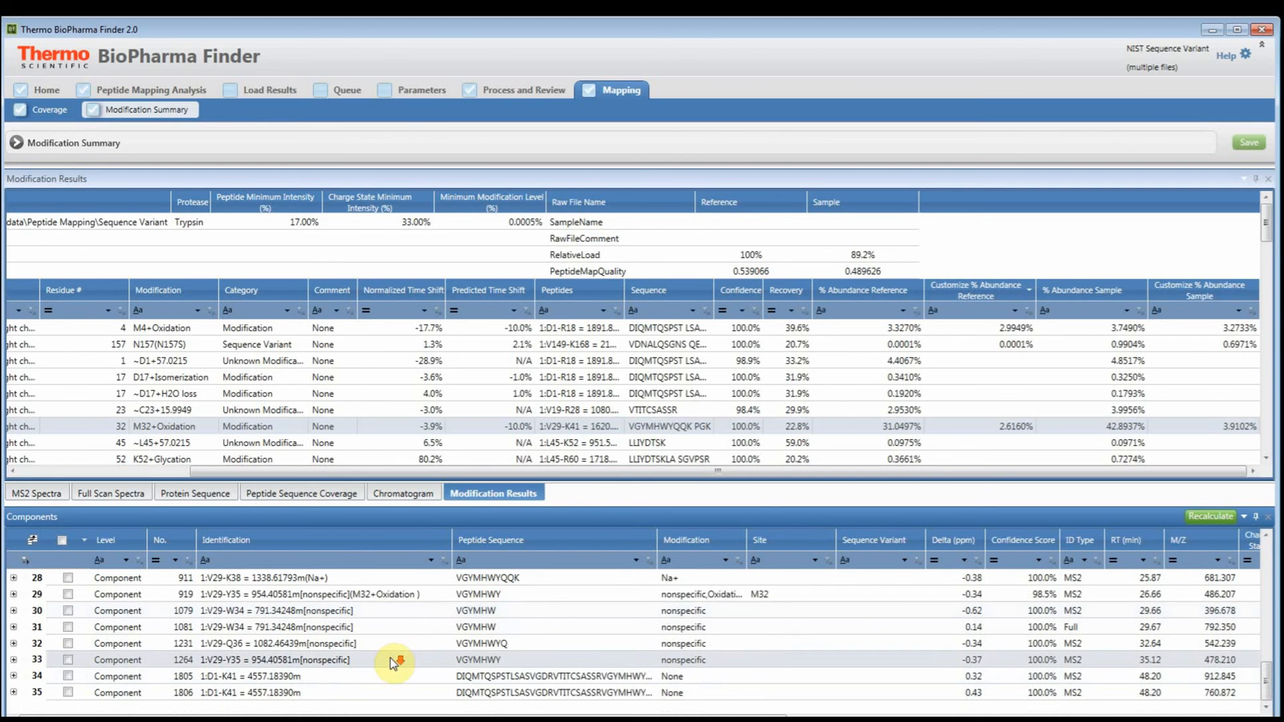
scroll(396, 669, up, 9)
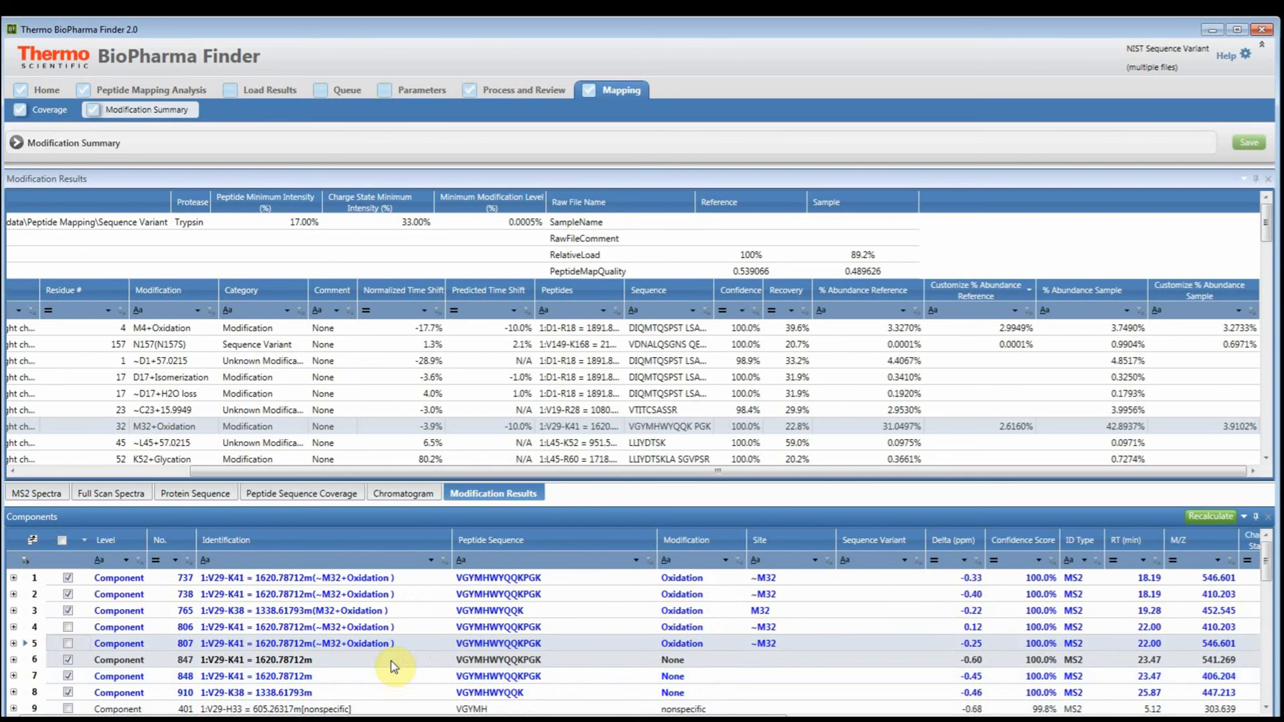